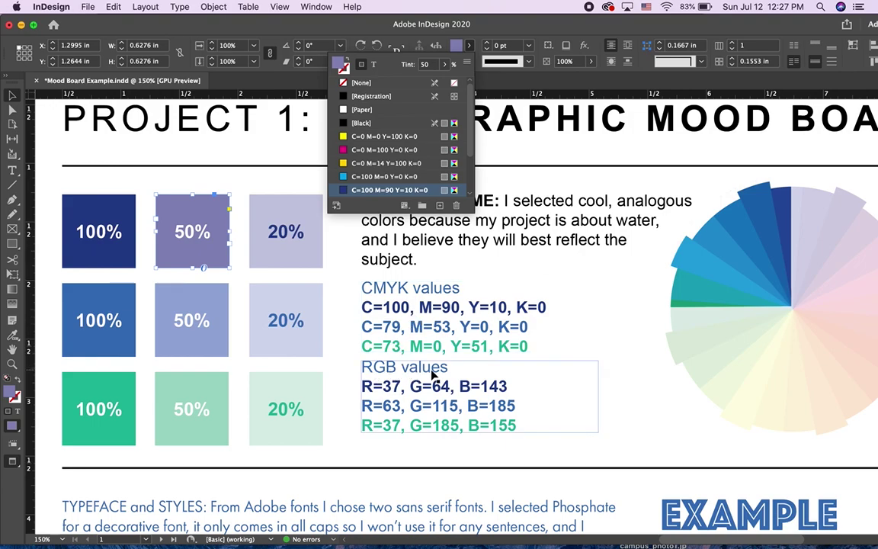
Check the RGB equivalent of the C=100 M=90 Y=10 K=0 swatch in its options without saving the mode change
double_click(345, 190)
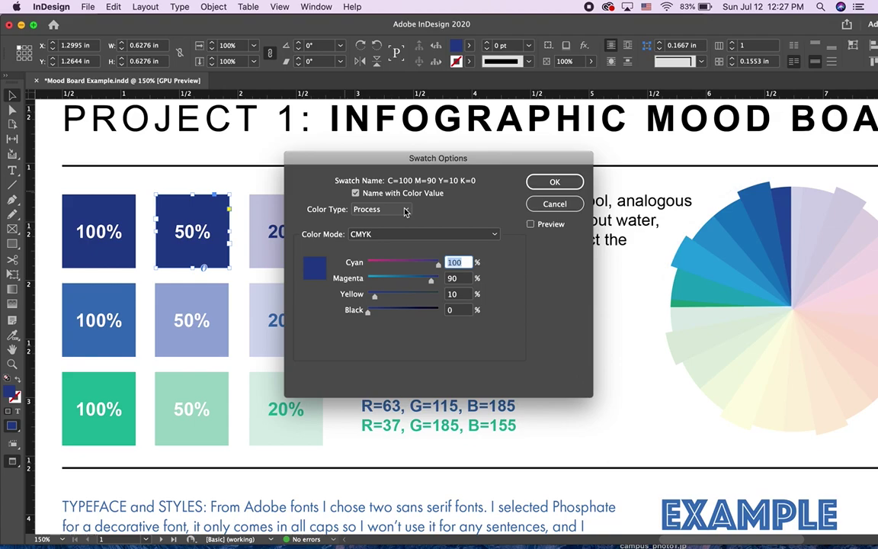
left_click(495, 236)
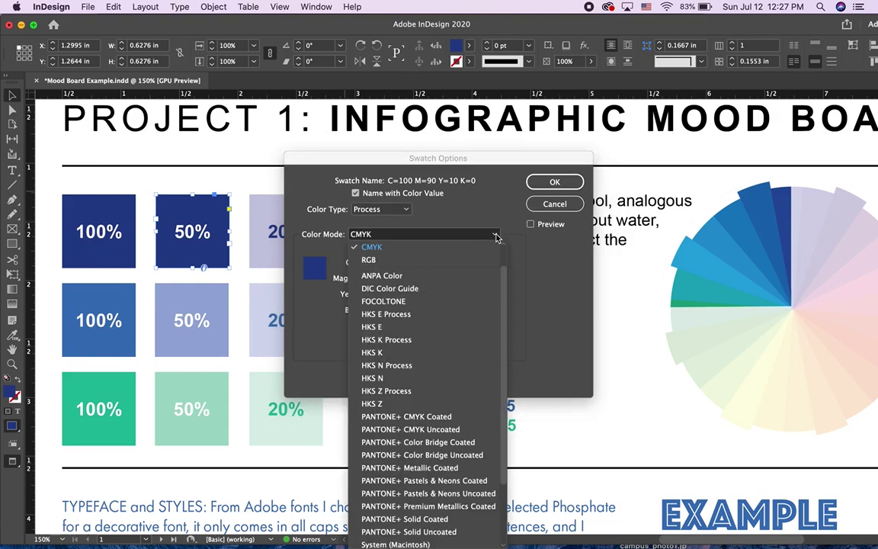
left_click(452, 260)
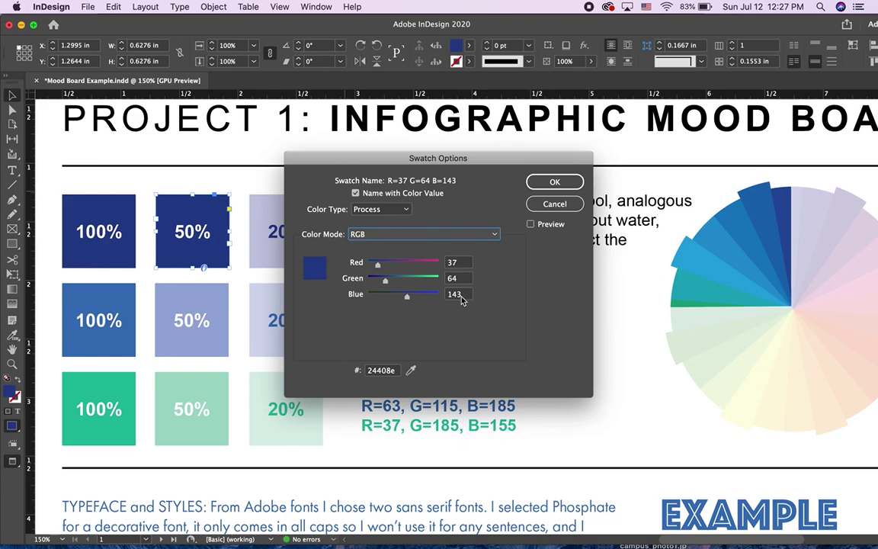
left_click(554, 203)
Move the translucent white overlay shape off the color wheel, partly onto the pasteboard beside the page
scroll(548, 212, "right", 8)
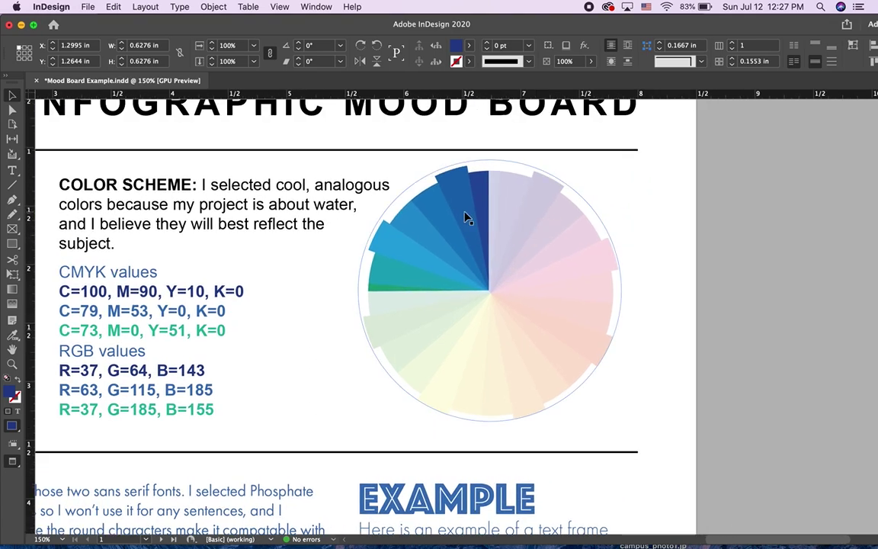
left_click_drag(544, 251, 802, 241)
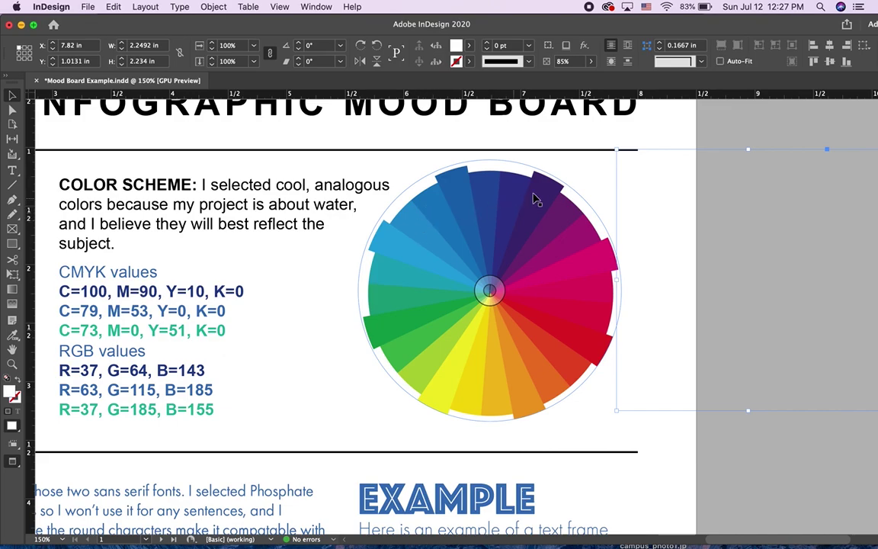
left_click_drag(760, 260, 707, 266)
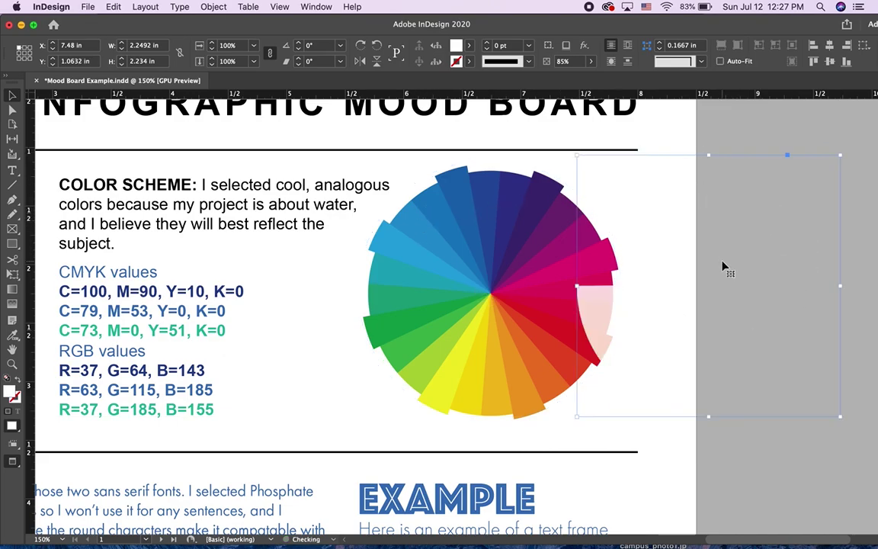
Place the translucent overlay back over the color wheel, nudging it slightly so only the cool blue-green wedges stay uncovered
left_click(729, 306)
left_click_drag(730, 305, 511, 332)
key("Down")
key("Down")
key("Left")
key("Left")
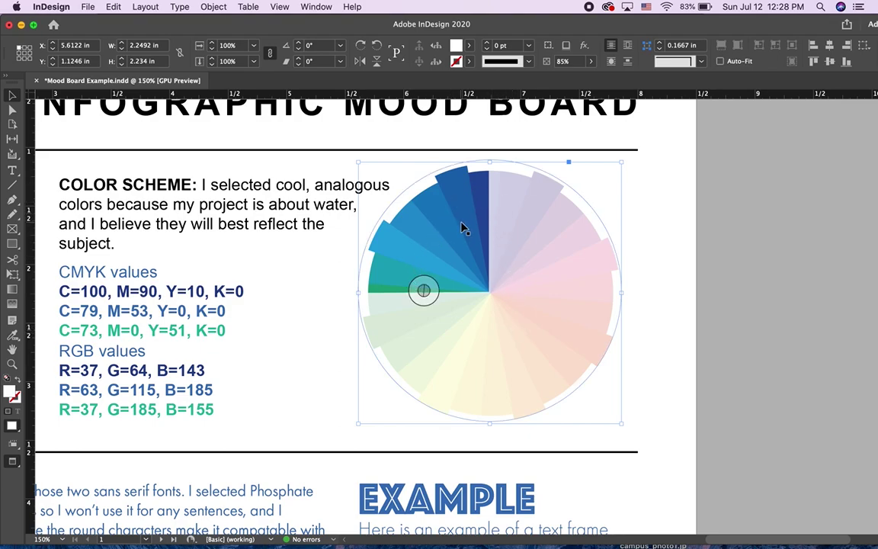
Rotate the translucent overlay on the color wheel by 3° and deselect it
scroll(461, 226, "left", 8)
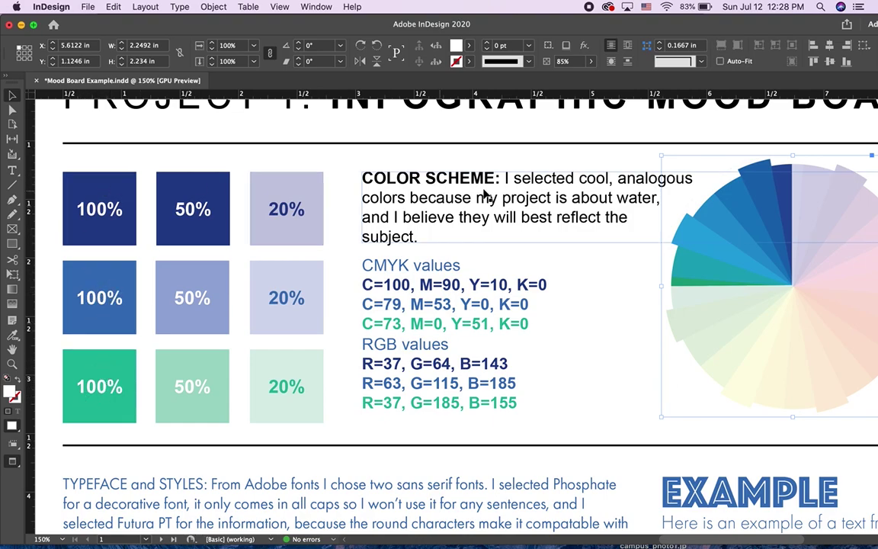
scroll(766, 247, "right", 2)
scroll(766, 246, "up", 1)
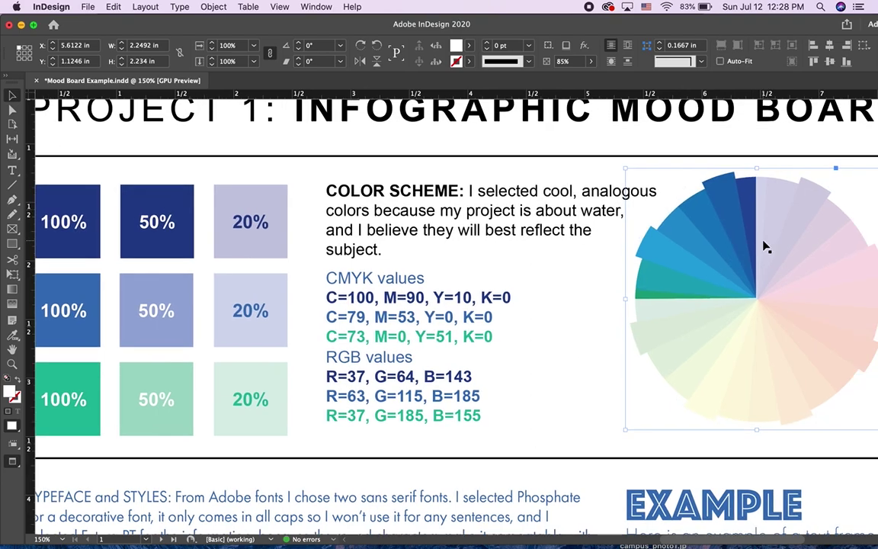
scroll(766, 247, "right", 5)
scroll(766, 247, "down", 3)
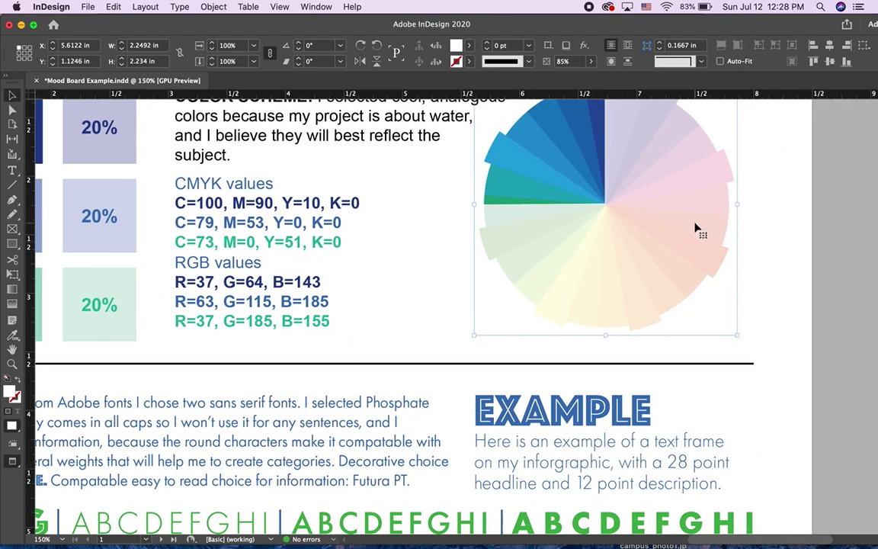
key("super+shift+a")
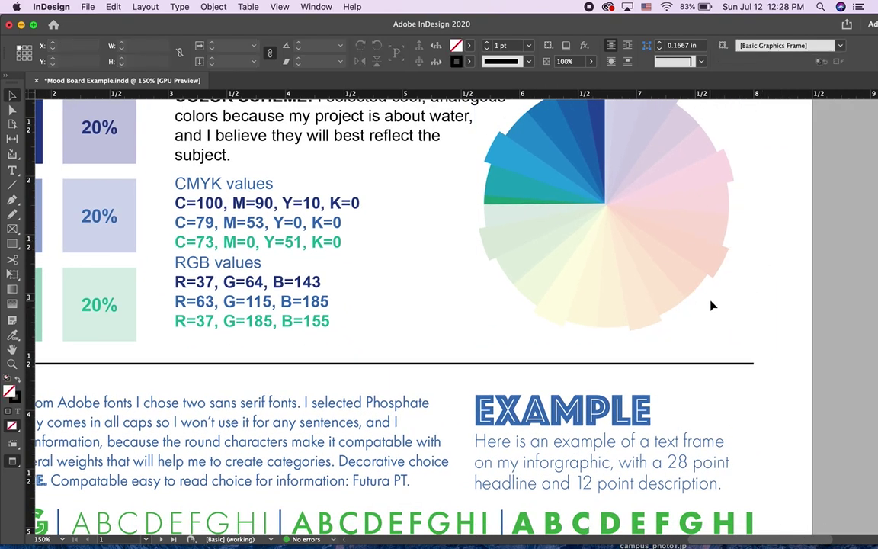
left_click(682, 284)
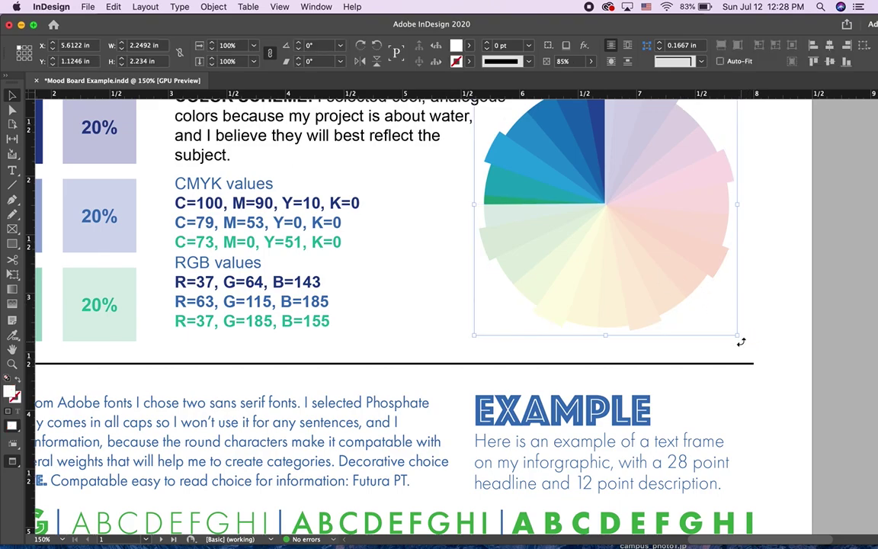
left_click_drag(740, 342, 660, 258)
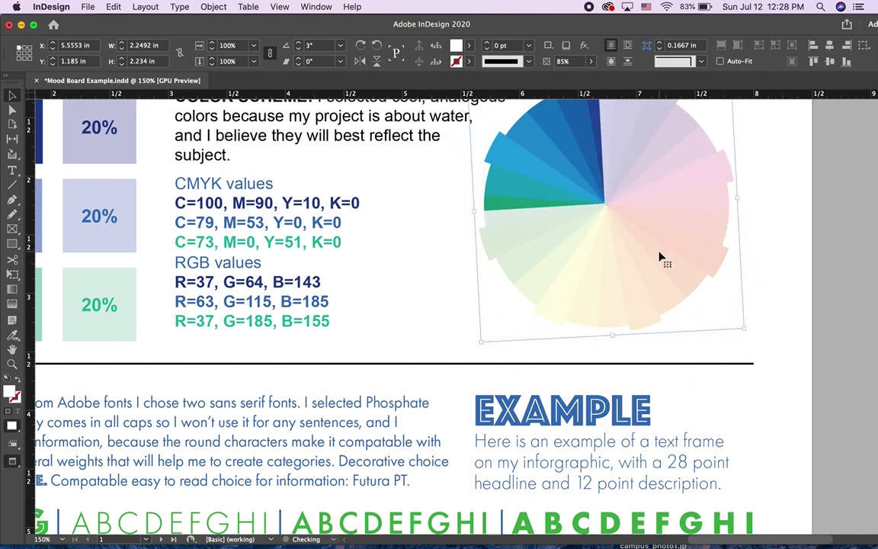
key("super+shift+a")
Inspect the font and style of the decorative all-caps alphabet below the TYPEFACE and STYLES paragraph
scroll(716, 254, "down", 10)
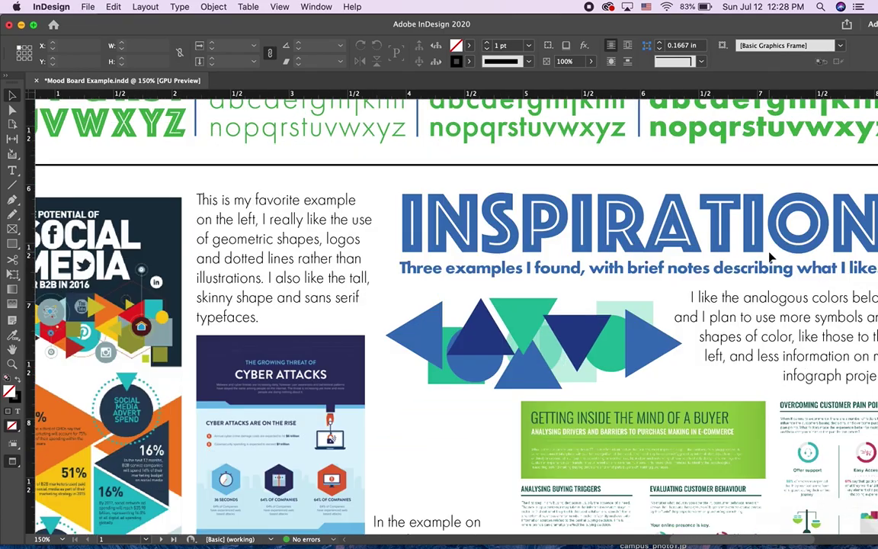
scroll(770, 258, "up", 10)
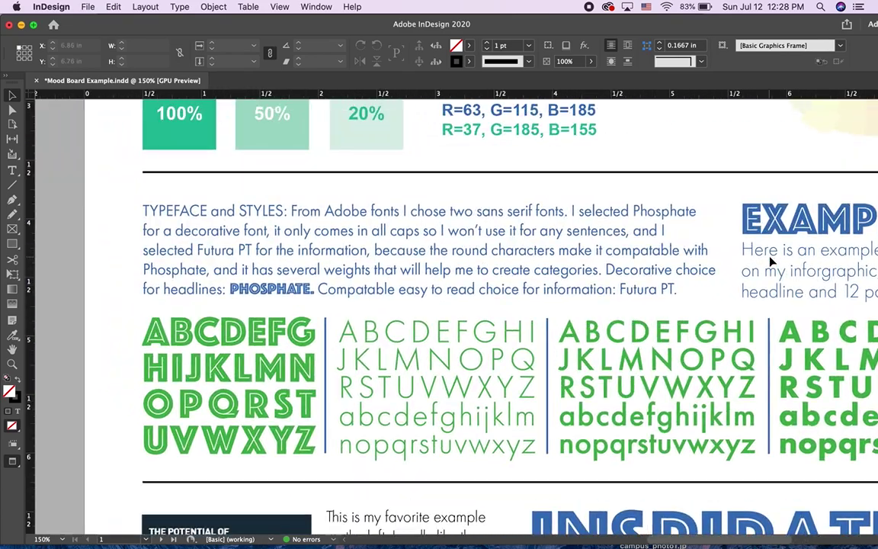
scroll(772, 262, "down", 2)
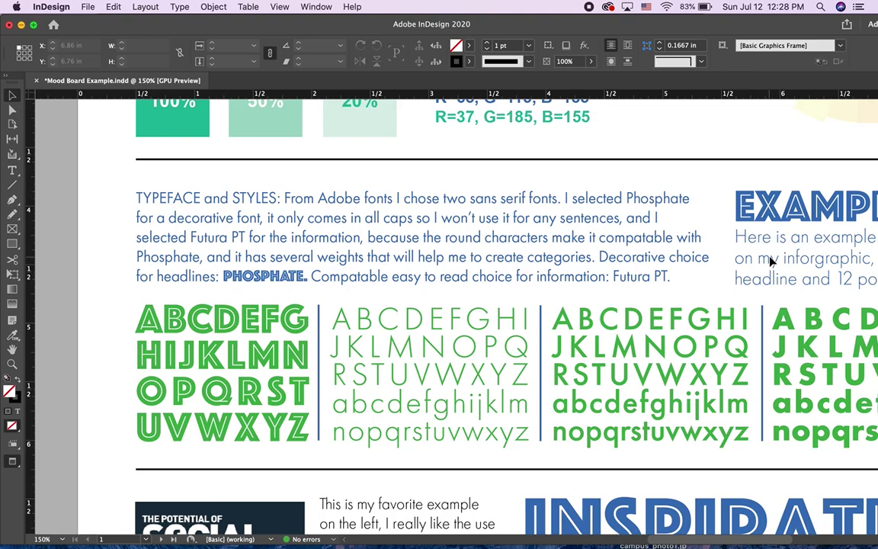
double_click(236, 329)
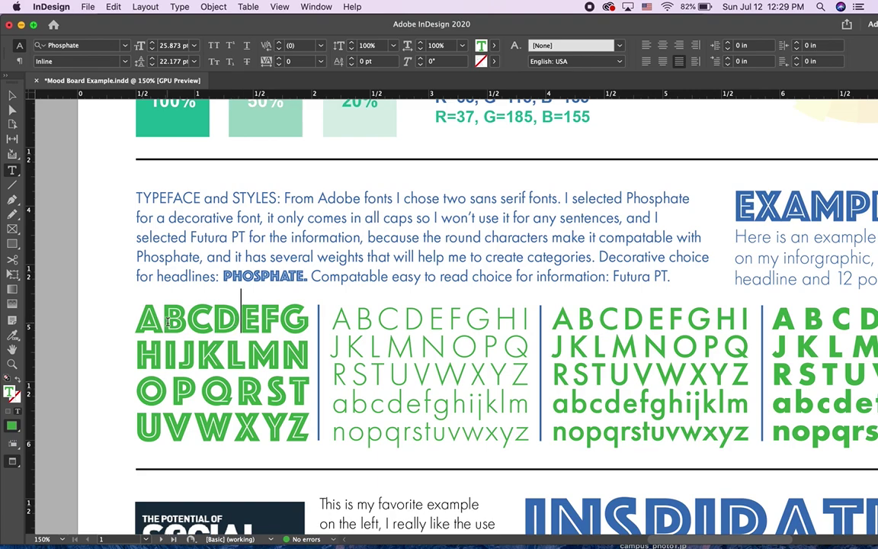
left_click_drag(146, 317, 224, 377)
left_click(224, 377)
Try the Phosphate Inline font on the TYPEFACE and STYLES paragraph text through "for headlines:"
left_click_drag(137, 197, 220, 277)
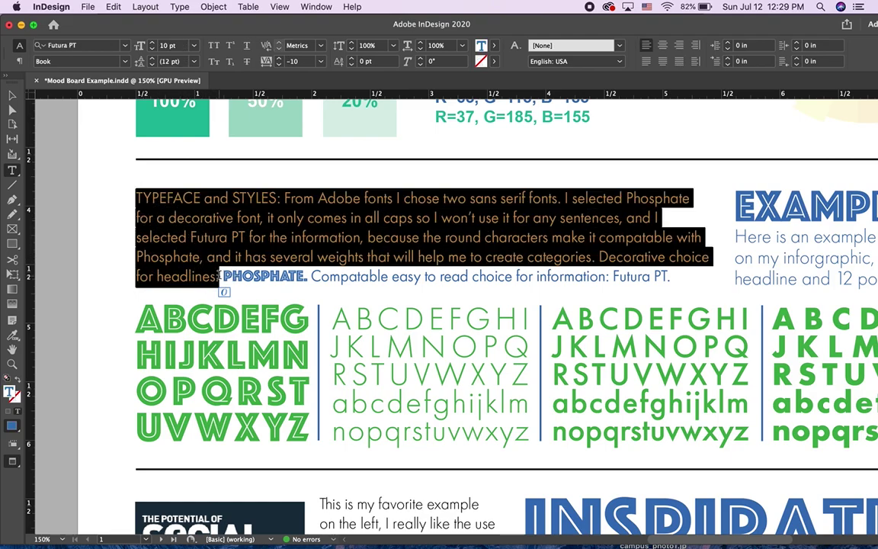
left_click(106, 45)
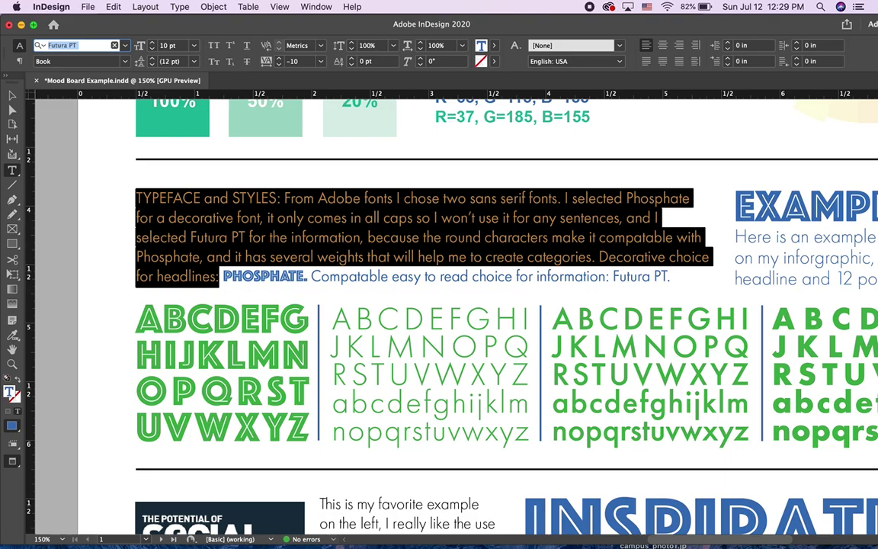
type("phos")
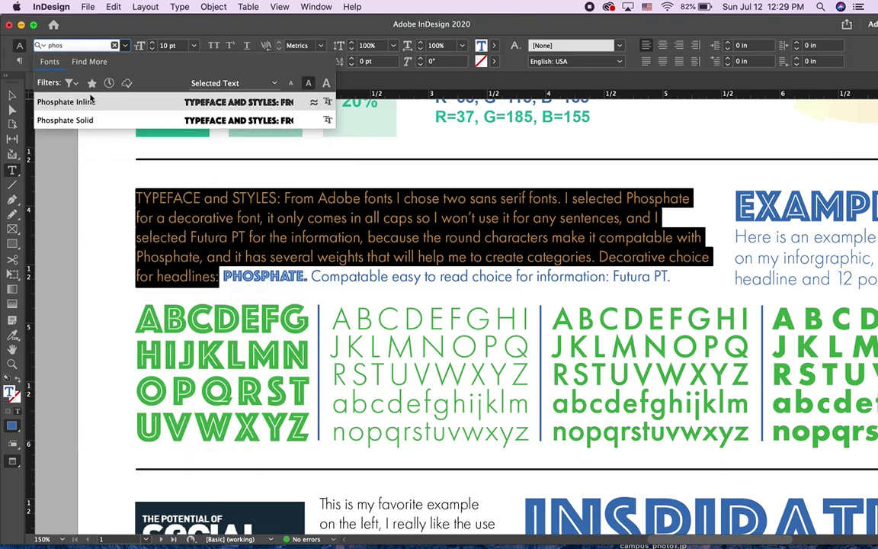
left_click(93, 103)
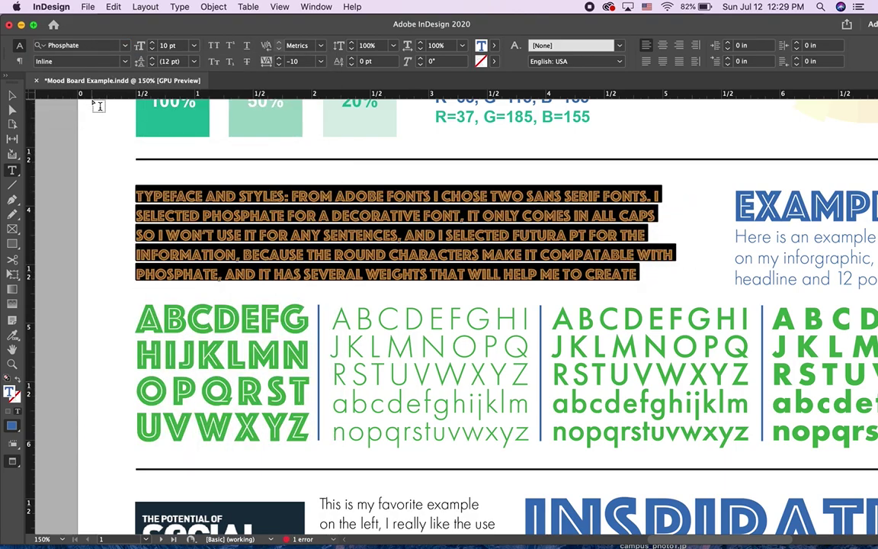
Undo the font change on the TYPEFACE and STYLES paragraph
left_click(105, 216)
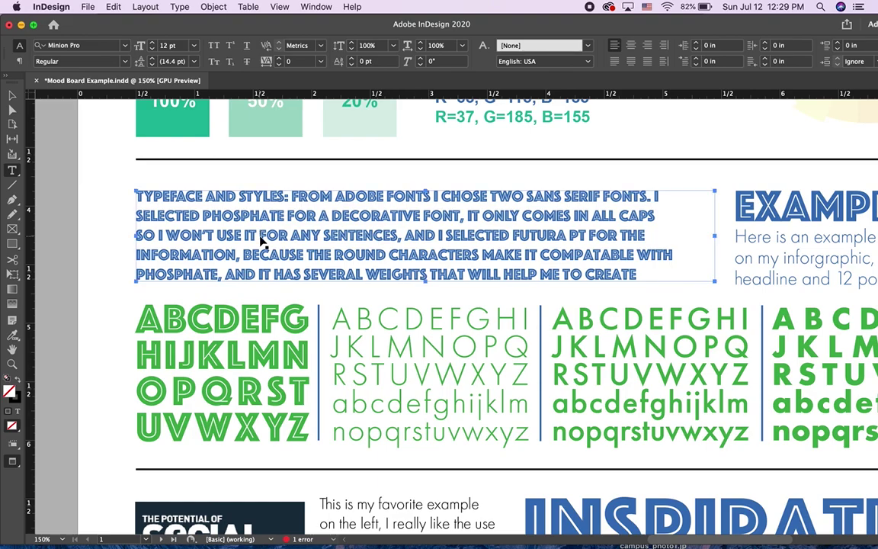
key("super+z")
left_click(122, 245)
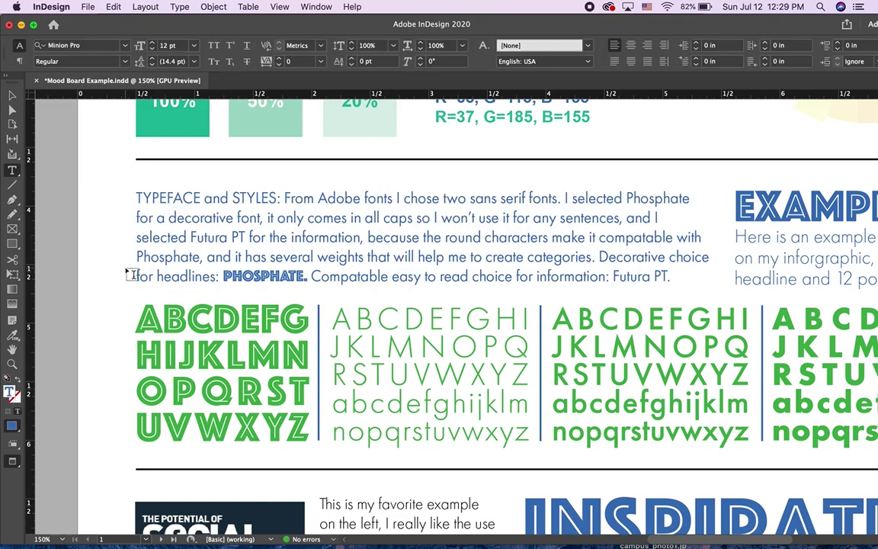
Examine the fonts of the typeface paragraph and the weights used in the three plain sans serif alphabet samples
left_click_drag(225, 278, 137, 198)
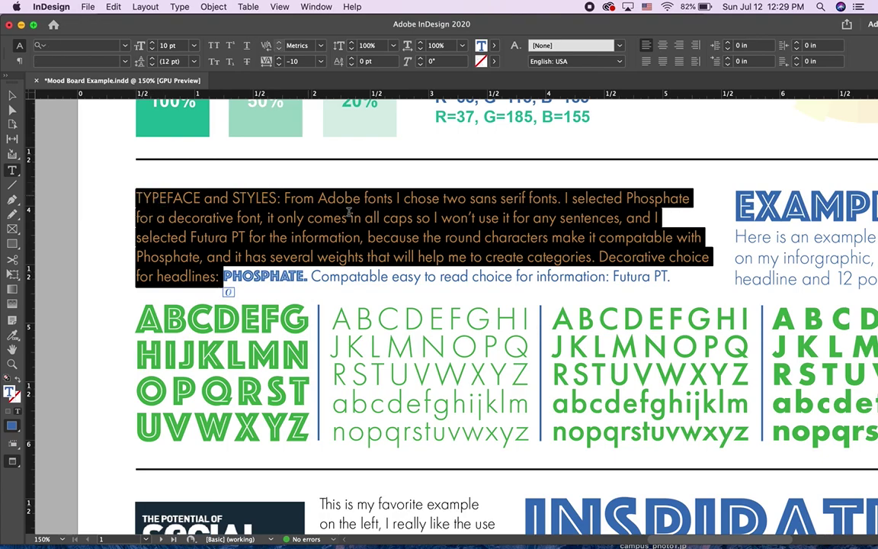
left_click_drag(453, 341, 470, 402)
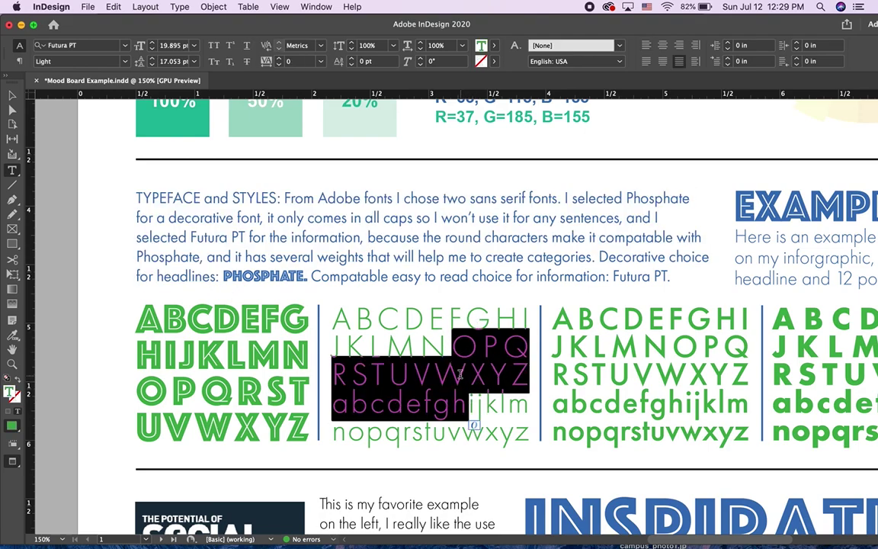
left_click(428, 383)
scroll(460, 374, "down", 3)
scroll(459, 373, "right", 5)
scroll(459, 373, "down", 1)
scroll(460, 374, "right", 2)
left_click_drag(263, 238, 272, 269)
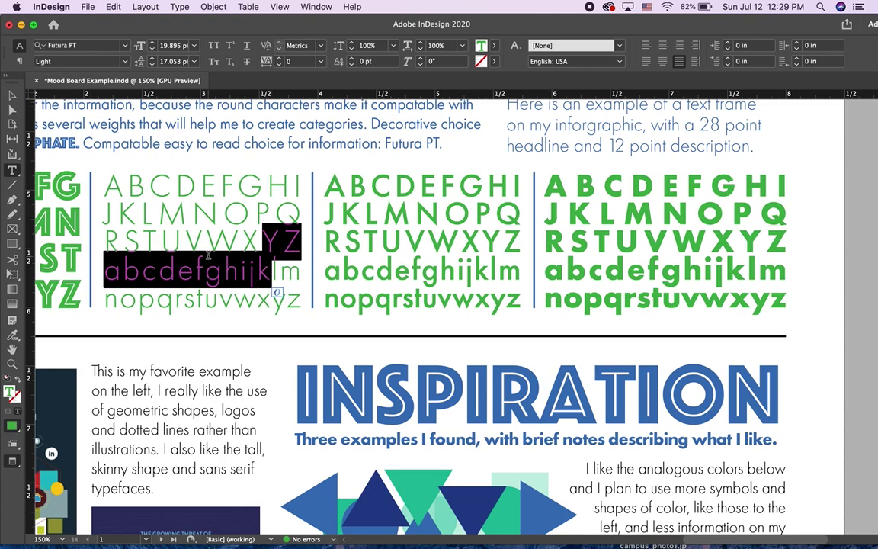
left_click_drag(362, 231, 376, 270)
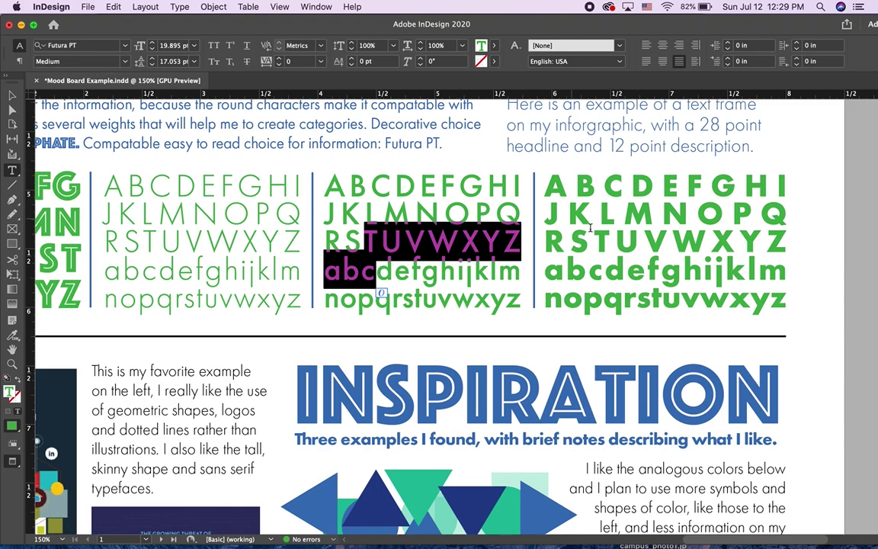
left_click_drag(601, 207, 616, 253)
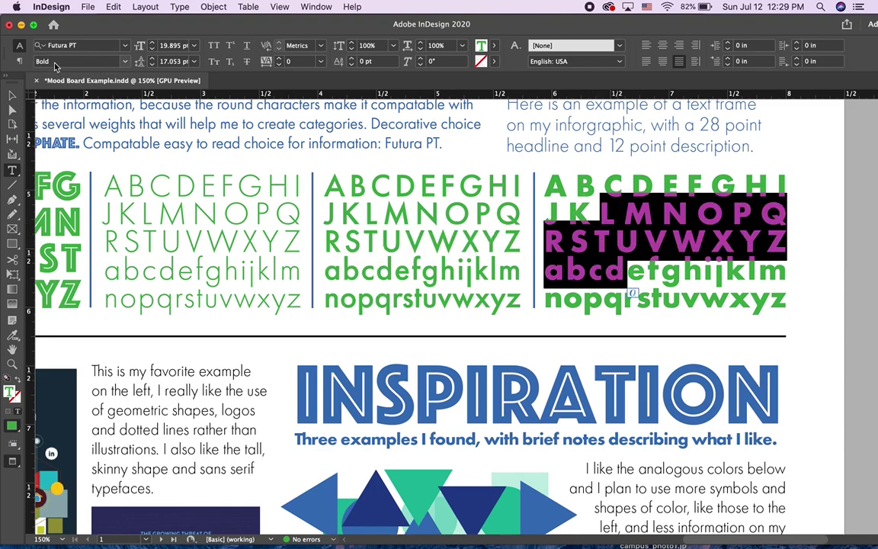
Compare the lowercase letters of the lightest alphabet sample with the decorative all-caps alphabet by highlighting each
scroll(329, 241, "up", 2)
scroll(329, 241, "left", 5)
scroll(329, 241, "up", 3)
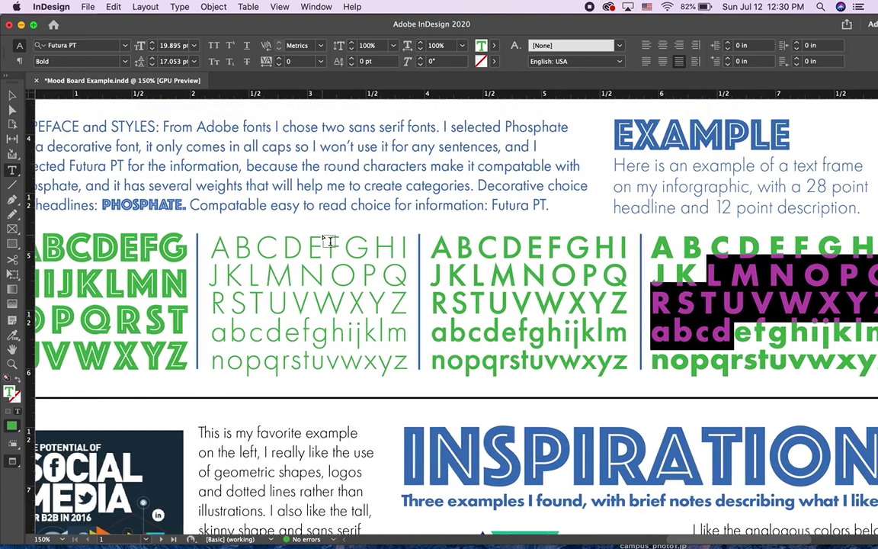
left_click_drag(216, 250, 401, 367)
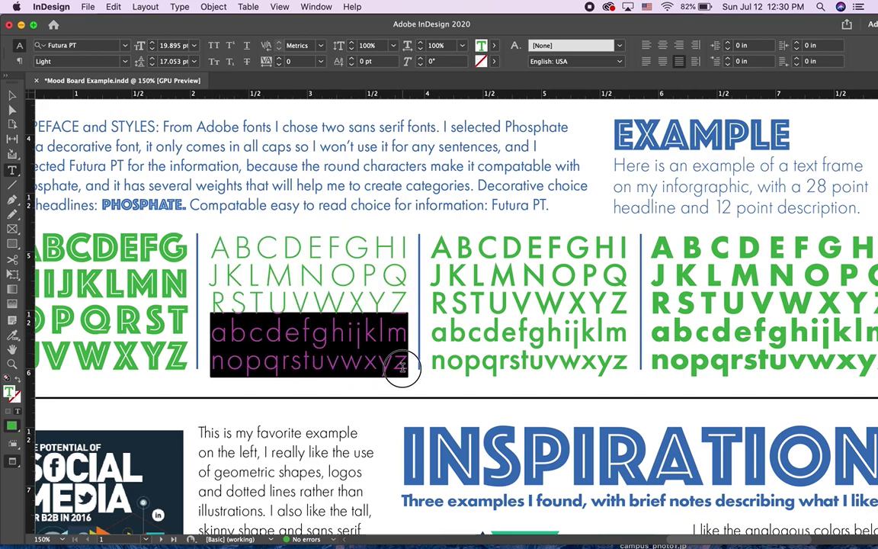
scroll(401, 366, "left", 5)
left_click_drag(157, 231, 322, 343)
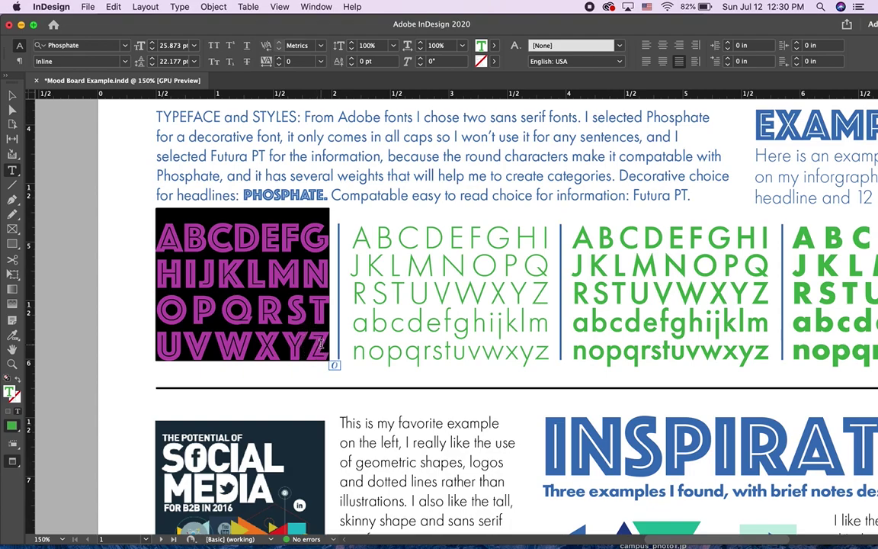
Review the alphabet samples, the INSPIRATION section and the EXAMPLE headline with its description text
scroll(322, 343, "right", 3)
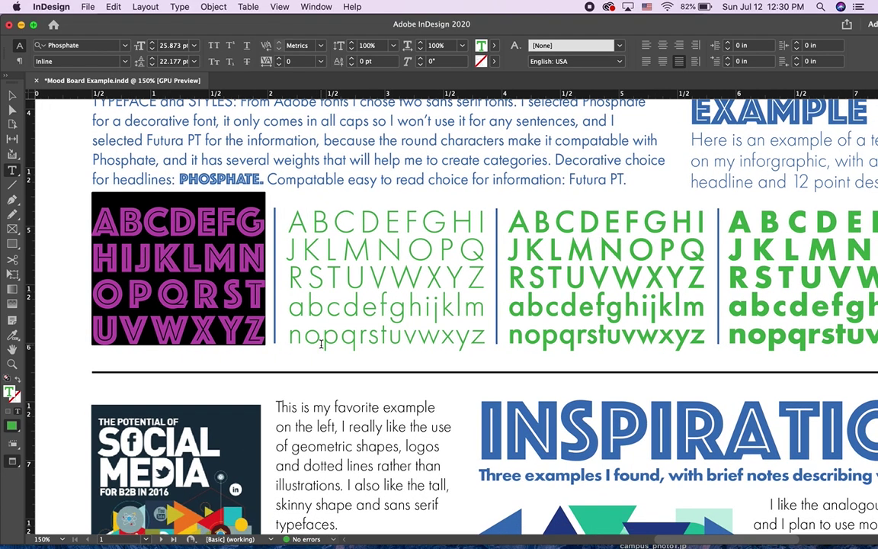
scroll(308, 344, "right", 4)
scroll(308, 344, "down", 2)
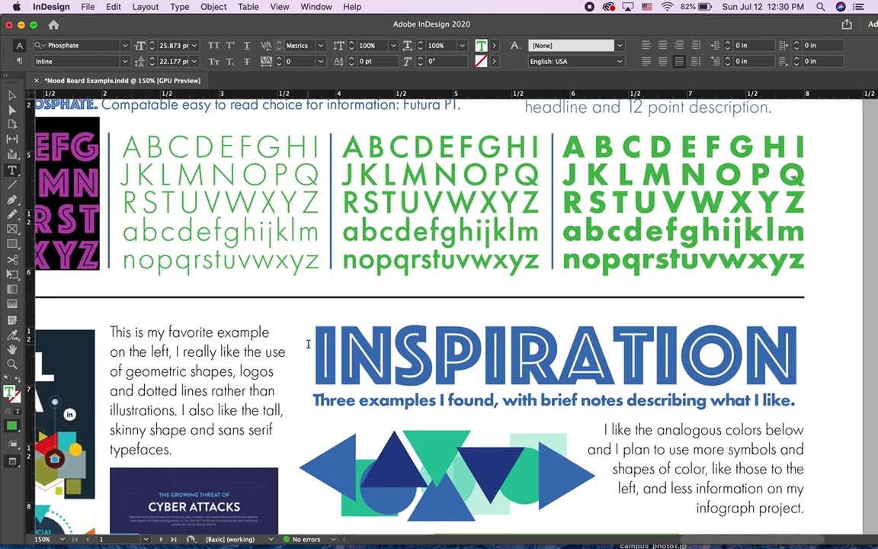
scroll(308, 343, "up", 3)
scroll(308, 344, "right", 1)
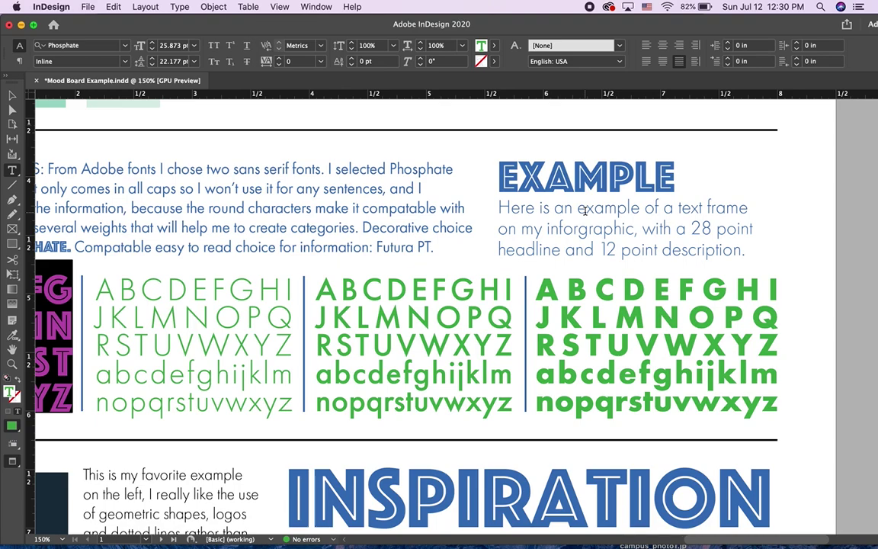
scroll(585, 211, "down", 1)
scroll(585, 211, "right", 1)
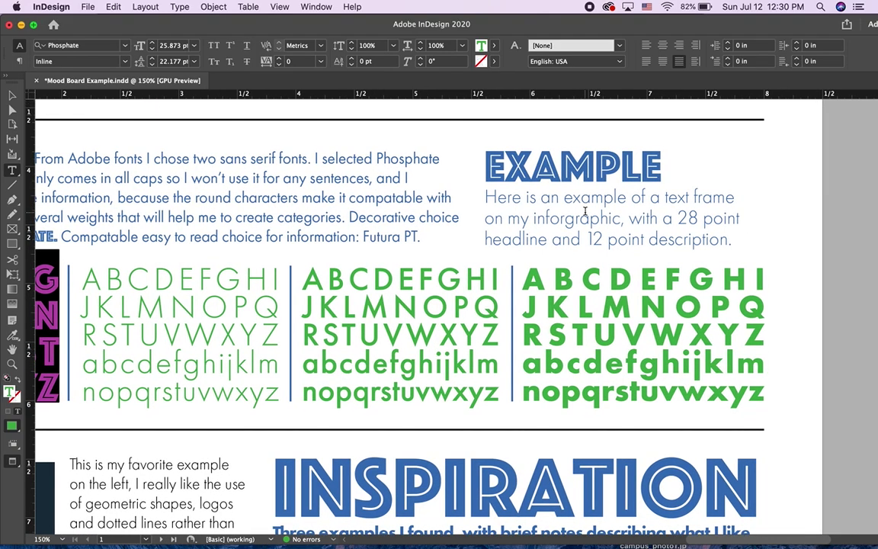
Recolor the EXAMPLE headline with the green C=75 M=5 Y=100 K=0 swatch
left_click_drag(488, 162, 657, 166)
scroll(657, 166, "up", 5)
scroll(657, 165, "left", 4)
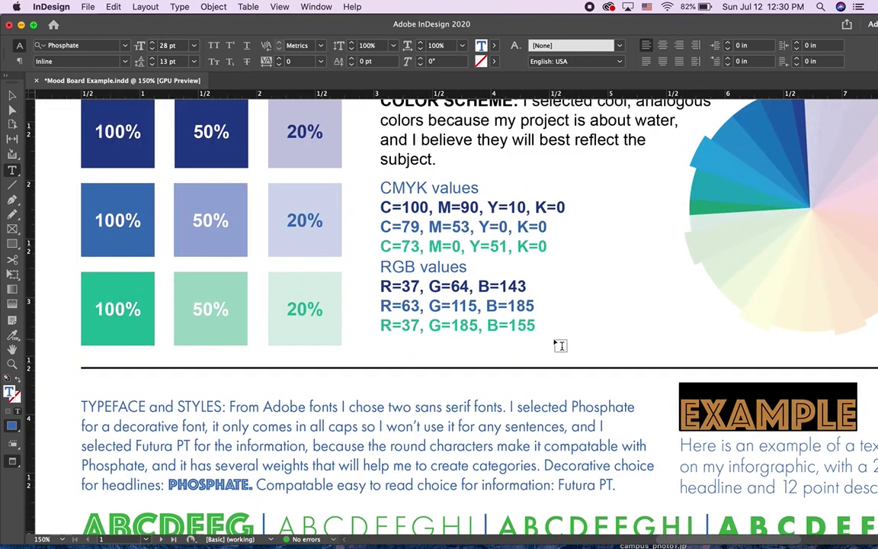
scroll(503, 311, "right", 4)
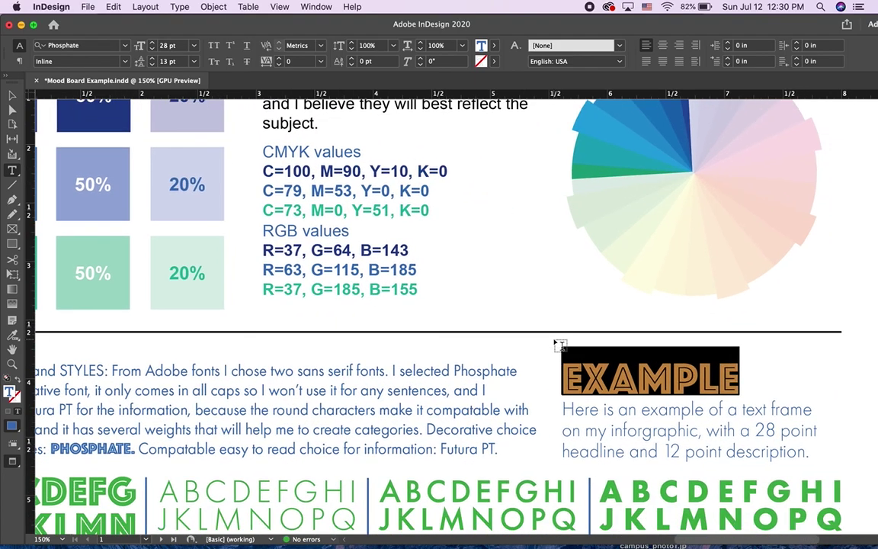
left_click(495, 46)
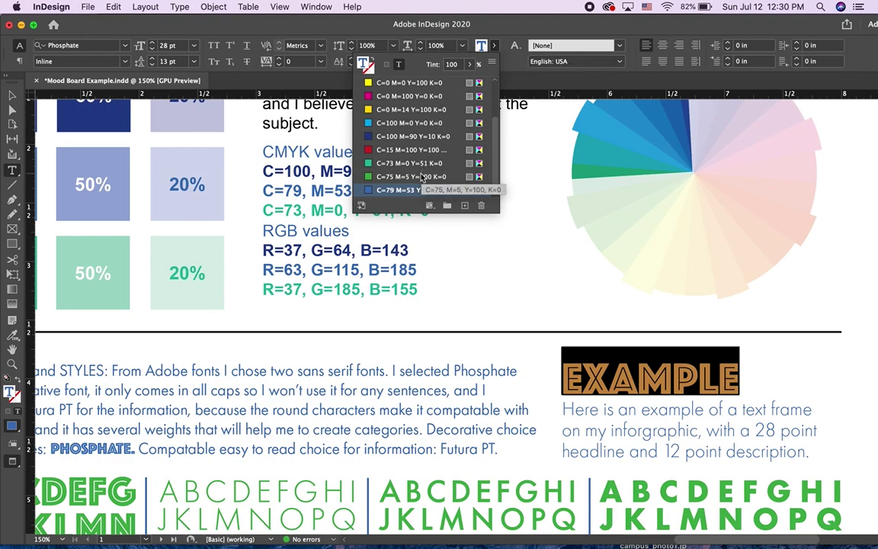
left_click(389, 176)
left_click(665, 372)
Set the words "Here is an" in the description under the EXAMPLE headline to Futura PT Bold
scroll(665, 371, "right", 2)
scroll(623, 370, "down", 5)
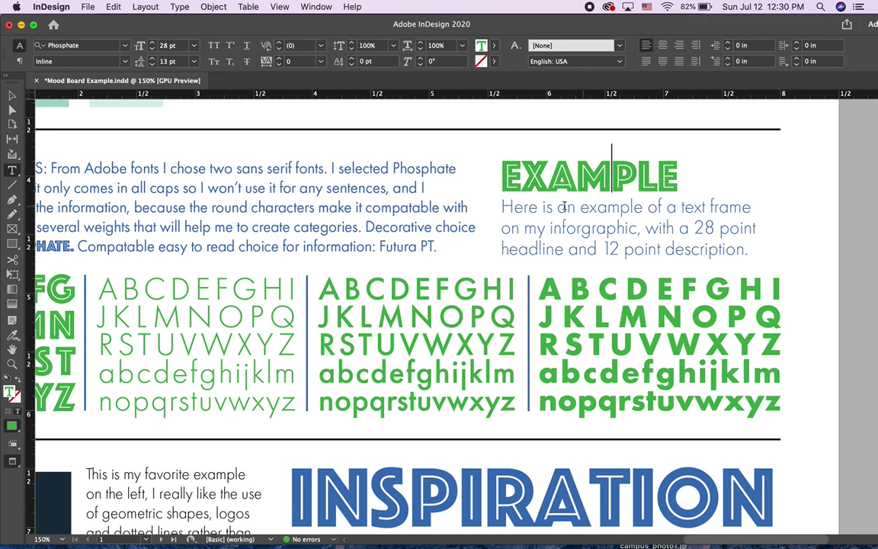
left_click_drag(502, 207, 576, 217)
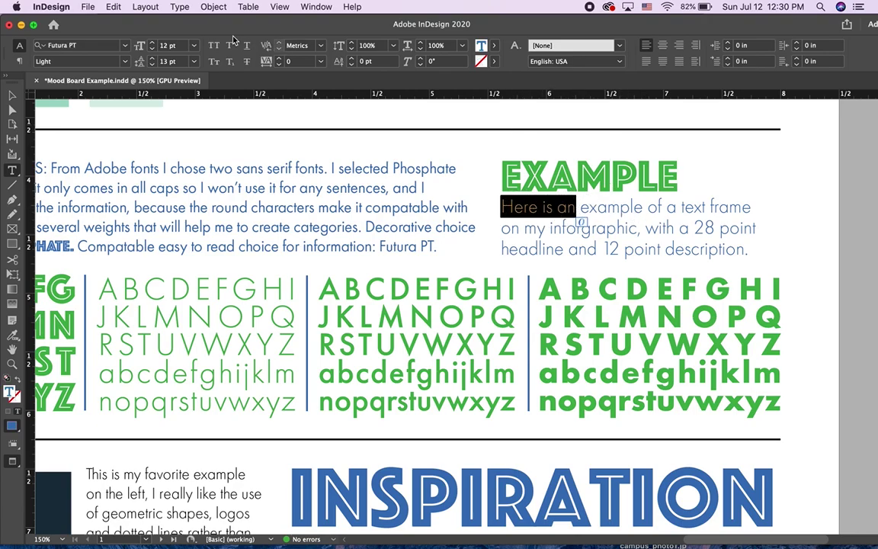
left_click(125, 61)
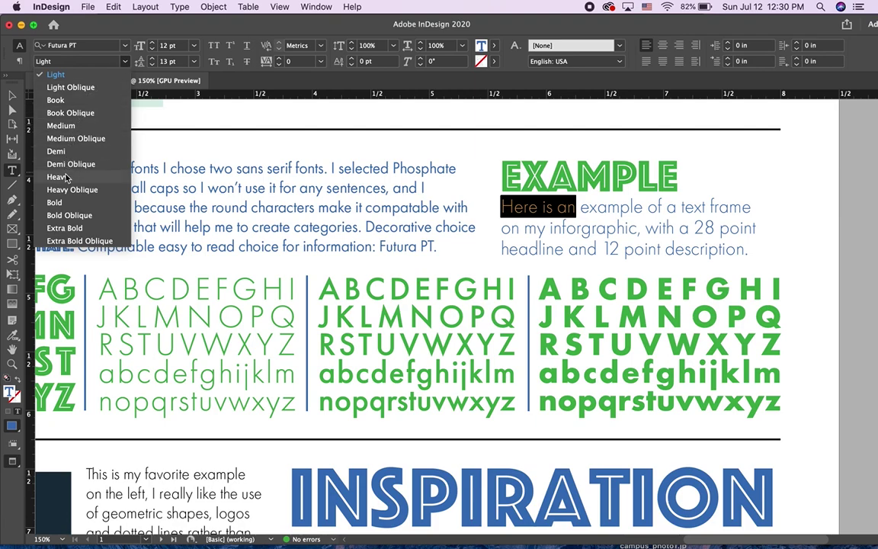
left_click(57, 202)
left_click(588, 231)
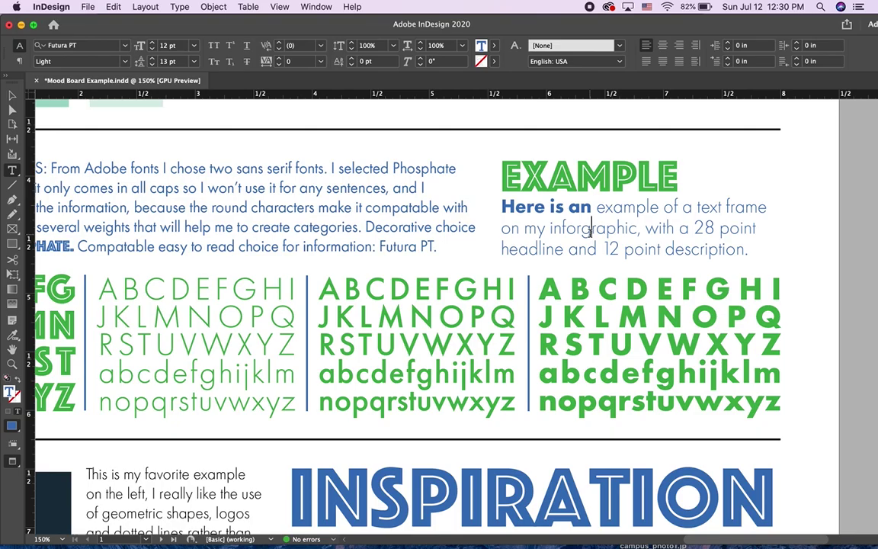
Examine the Social Media infographic in the INSPIRATION section and the note explaining why it is the favorite example
scroll(589, 233, "up", 2)
scroll(590, 232, "left", 2)
scroll(589, 233, "down", 3)
scroll(589, 234, "left", 4)
scroll(589, 233, "down", 2)
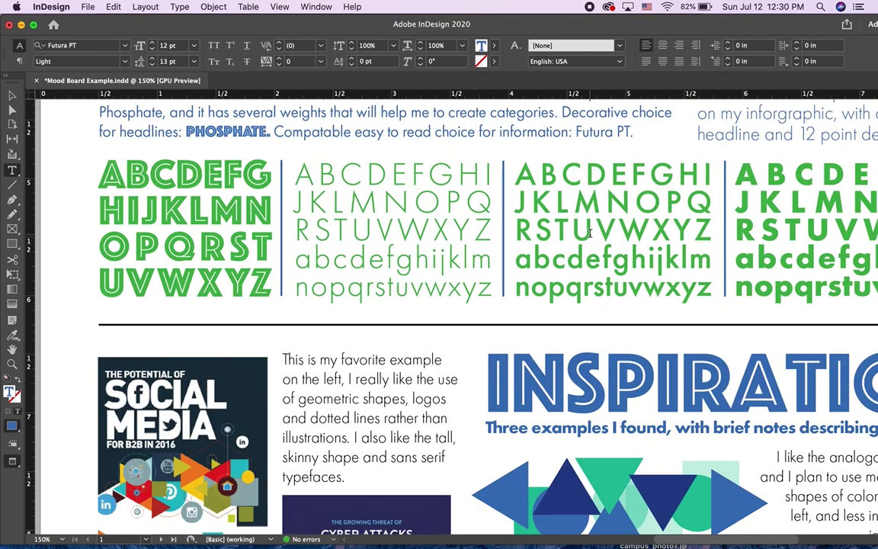
scroll(589, 233, "down", 1)
scroll(589, 233, "down", 10)
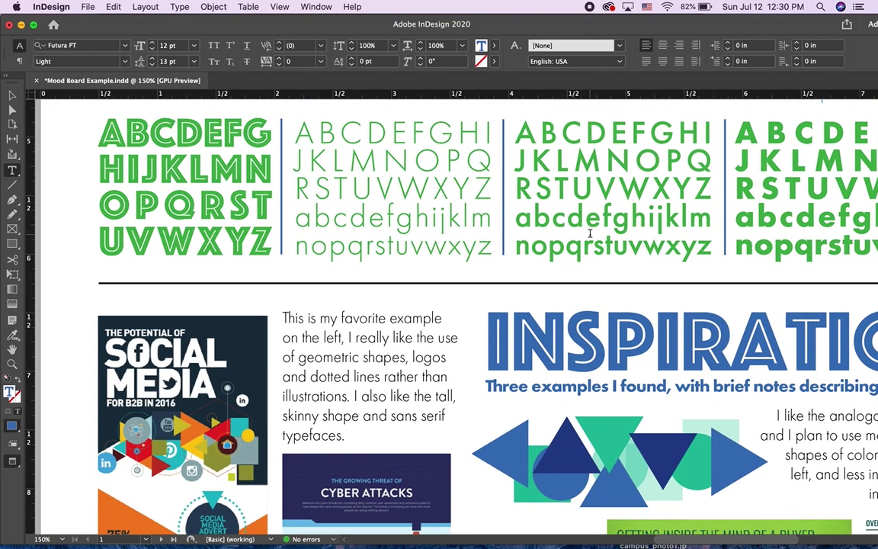
scroll(589, 233, "left", 2)
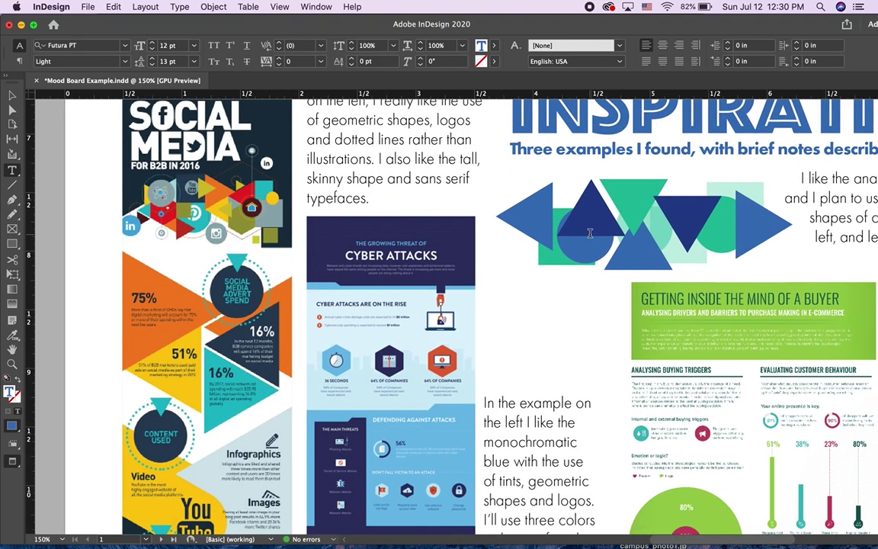
scroll(590, 232, "up", 2)
scroll(589, 232, "right", 1)
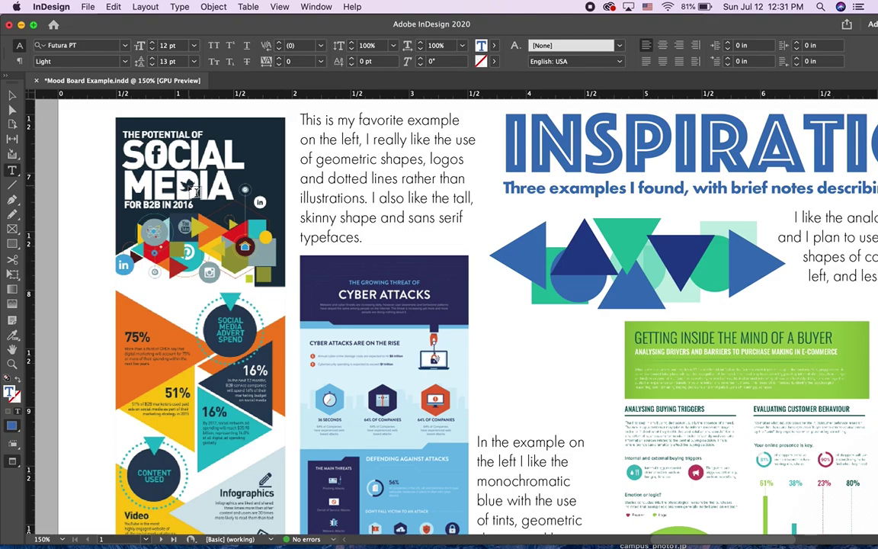
scroll(196, 192, "down", 3)
scroll(196, 192, "right", 1)
scroll(196, 192, "up", 3)
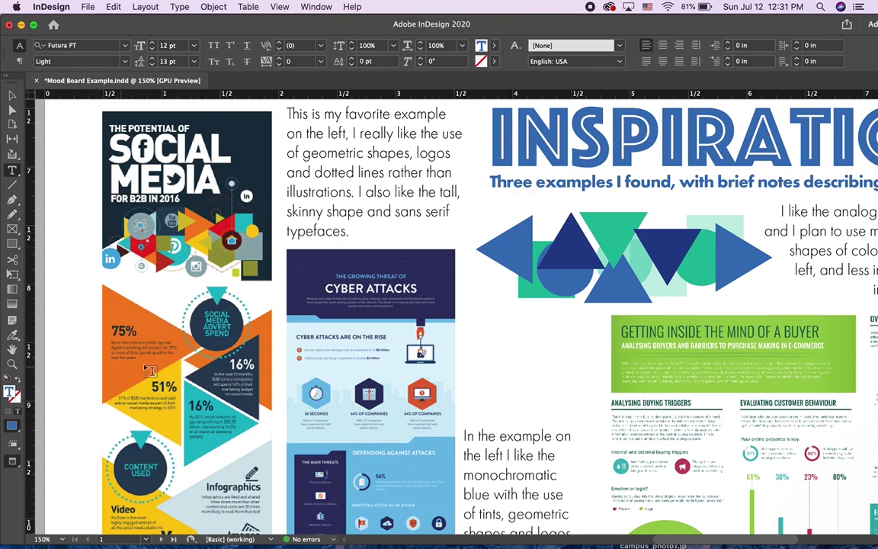
scroll(171, 397, "down", 5)
scroll(171, 397, "right", 1)
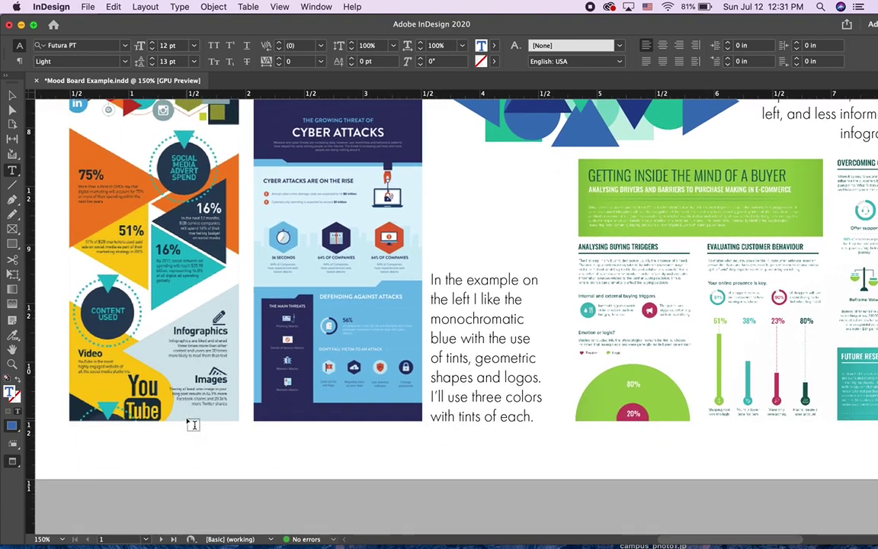
scroll(193, 424, "up", 4)
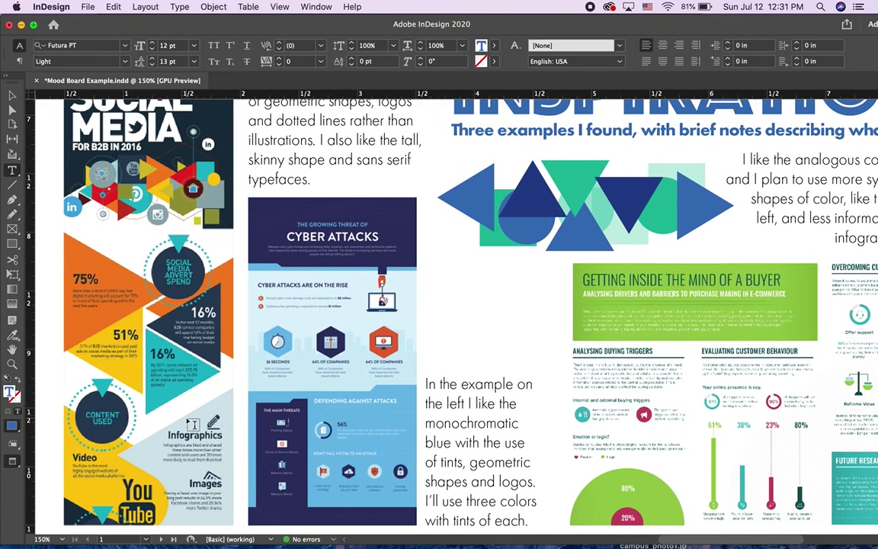
scroll(193, 425, "up", 2)
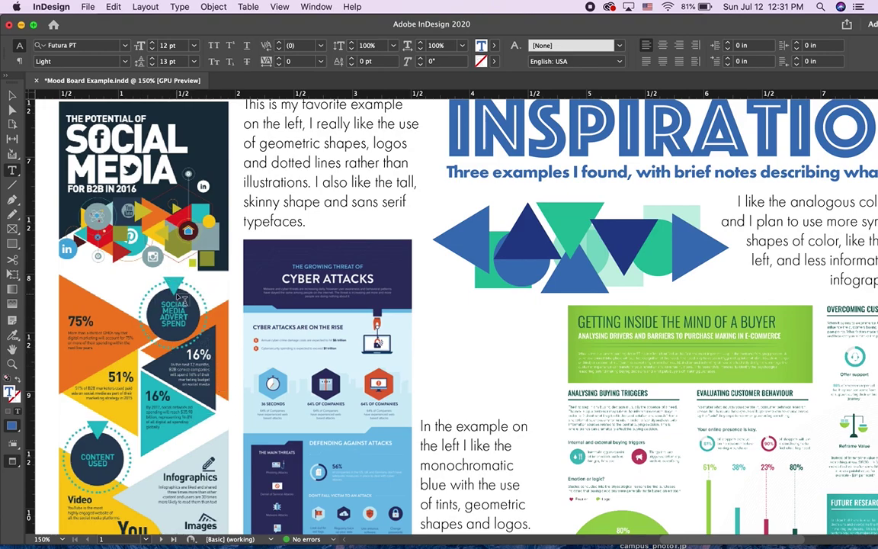
Review the Cyber Attacks infographic and its note on monochromatic blue, comparing it with the Social Media infographic
scroll(181, 299, "down", 4)
scroll(181, 300, "right", 2)
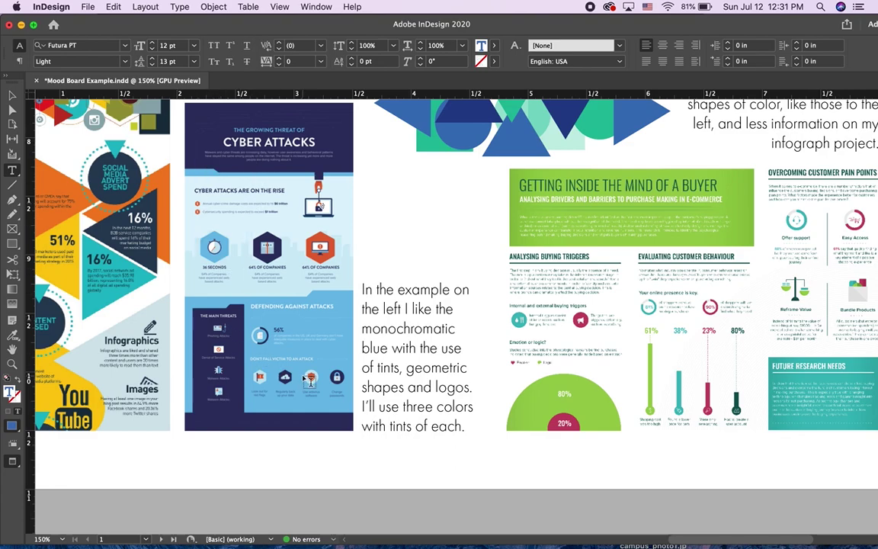
scroll(303, 378, "up", 1)
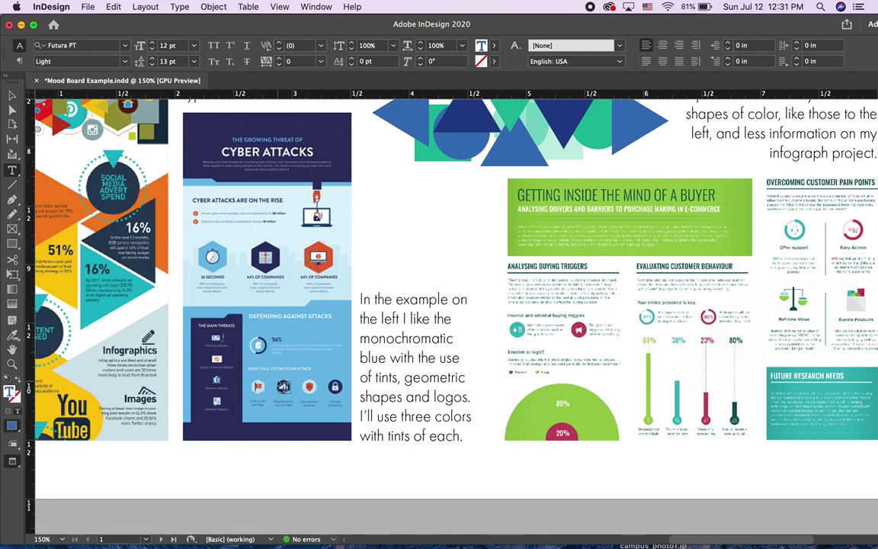
scroll(327, 272, "up", 2)
scroll(326, 272, "left", 3)
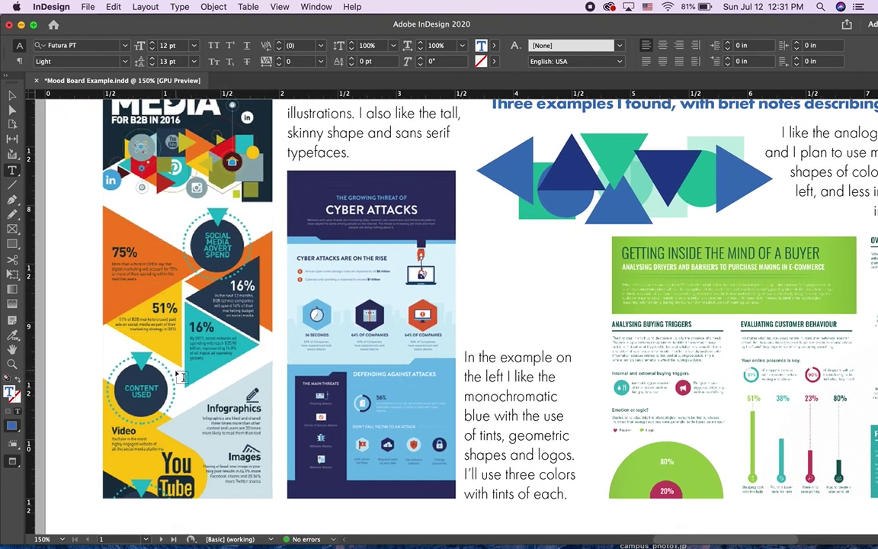
scroll(149, 249, "up", 3)
scroll(183, 378, "down", 1)
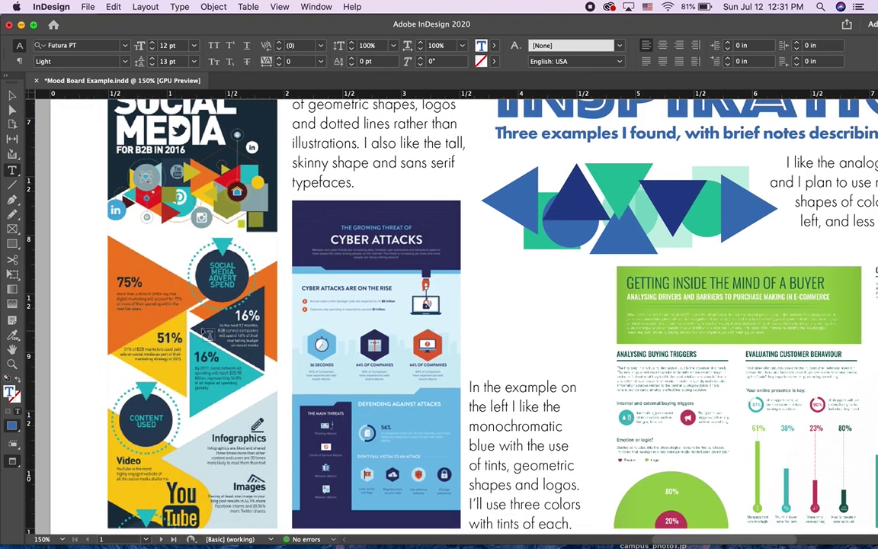
scroll(143, 312, "down", 2)
scroll(142, 312, "right", 1)
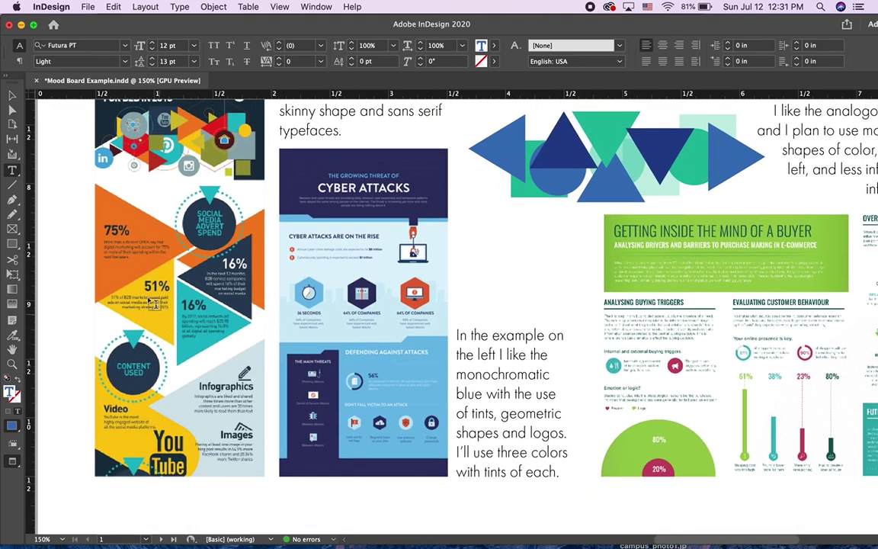
Examine the geometric shape graphic, the note on analogous colors and the "Getting Inside the Mind of a Buyer" infographic
scroll(217, 373, "right", 5)
scroll(216, 373, "up", 1)
scroll(217, 374, "up", 1)
scroll(216, 373, "right", 1)
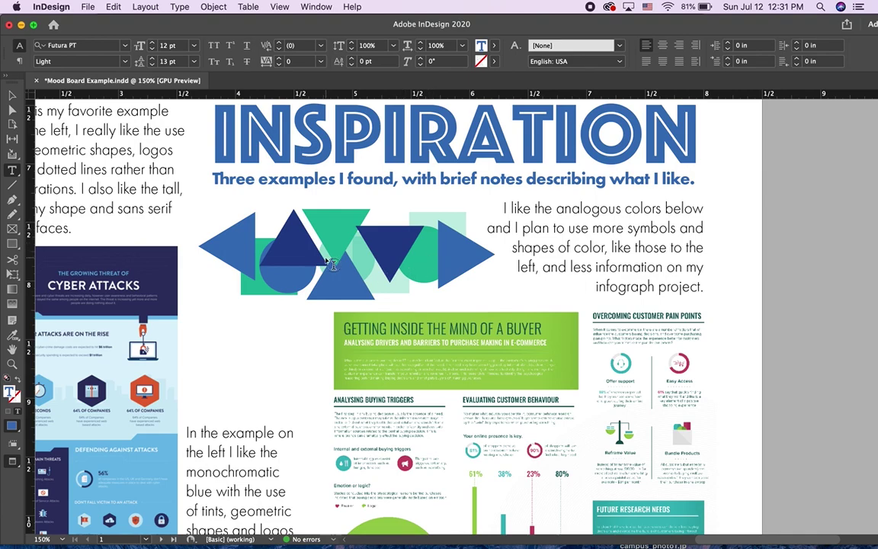
scroll(391, 273, "down", 5)
scroll(391, 273, "right", 2)
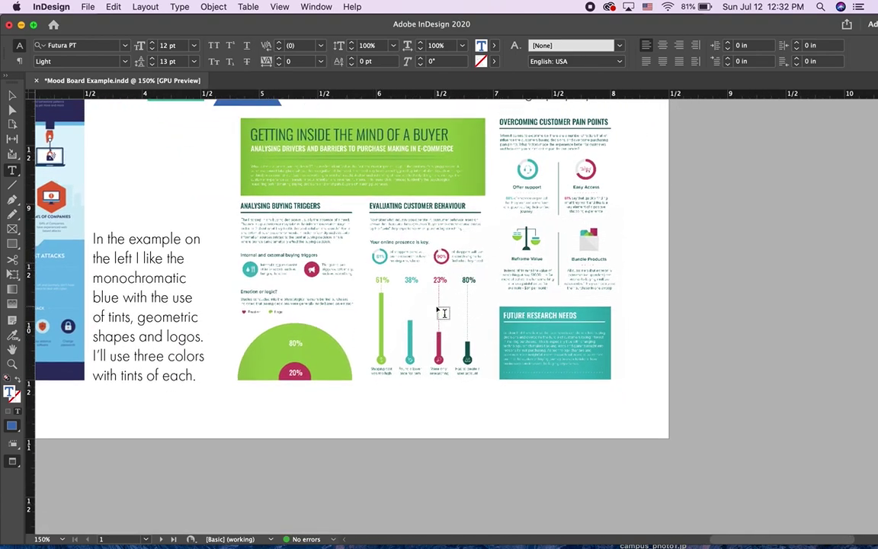
scroll(440, 312, "up", 1)
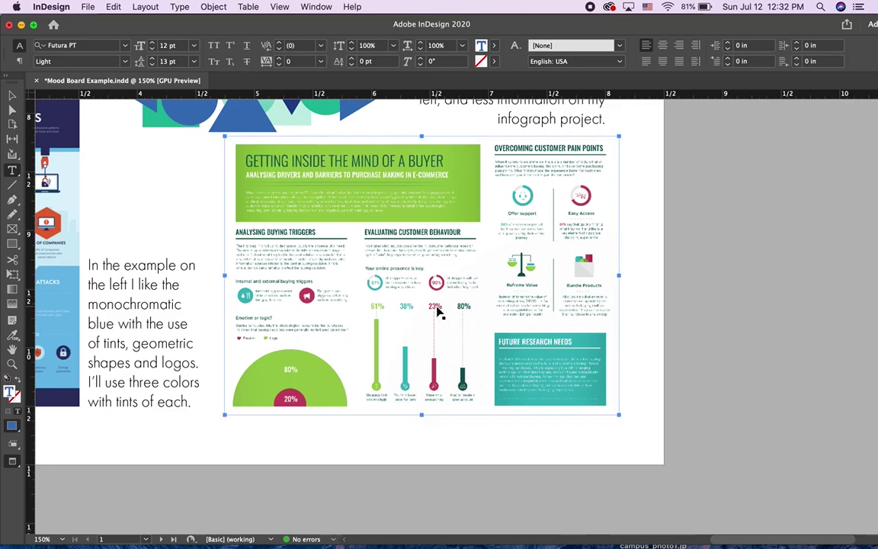
Review the mood board at 75% zoom, from the INSPIRATION section up to the typeface and color sections
key("super+minus")
key("super+minus")
key("super+minus")
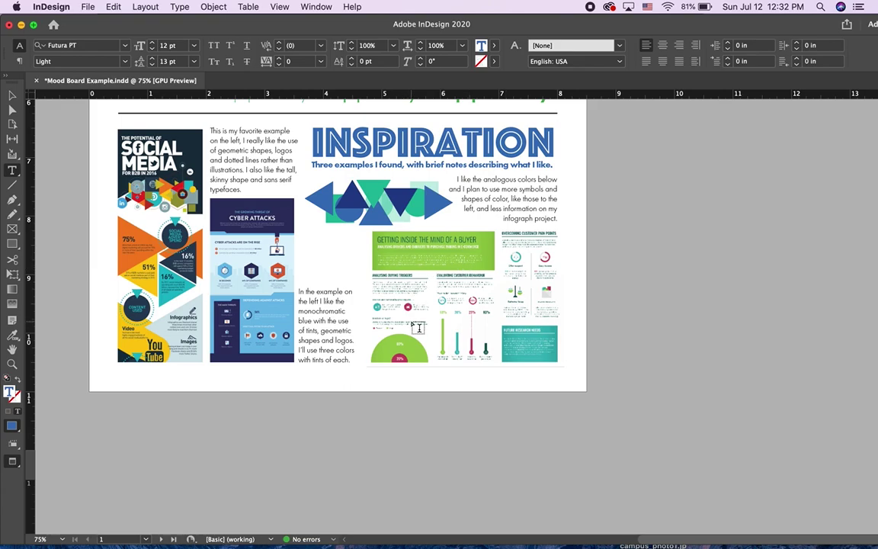
scroll(419, 327, "up", 3)
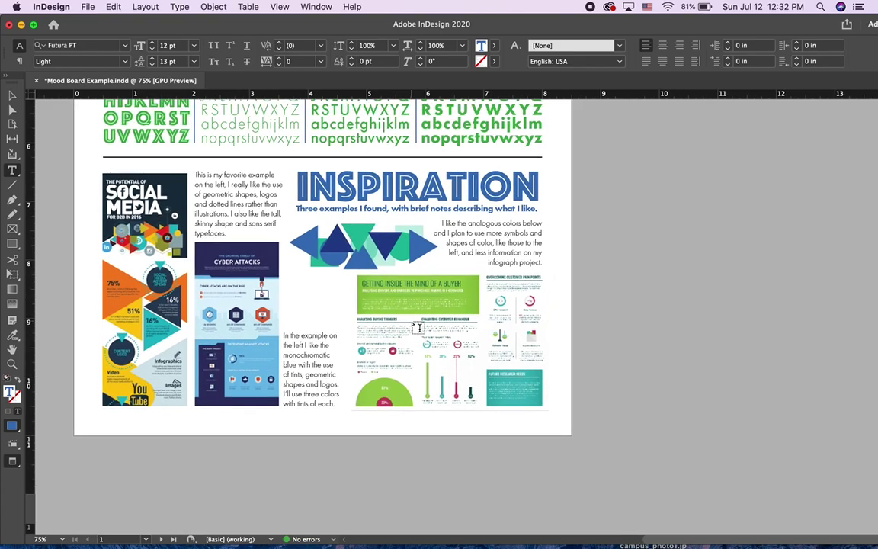
scroll(419, 328, "up", 4)
scroll(418, 328, "right", 1)
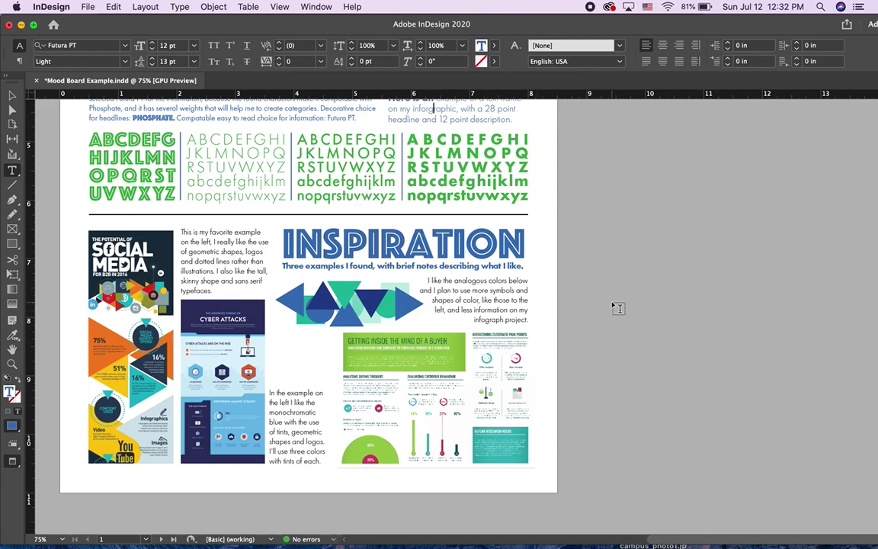
scroll(618, 308, "up", 6)
scroll(619, 308, "right", 2)
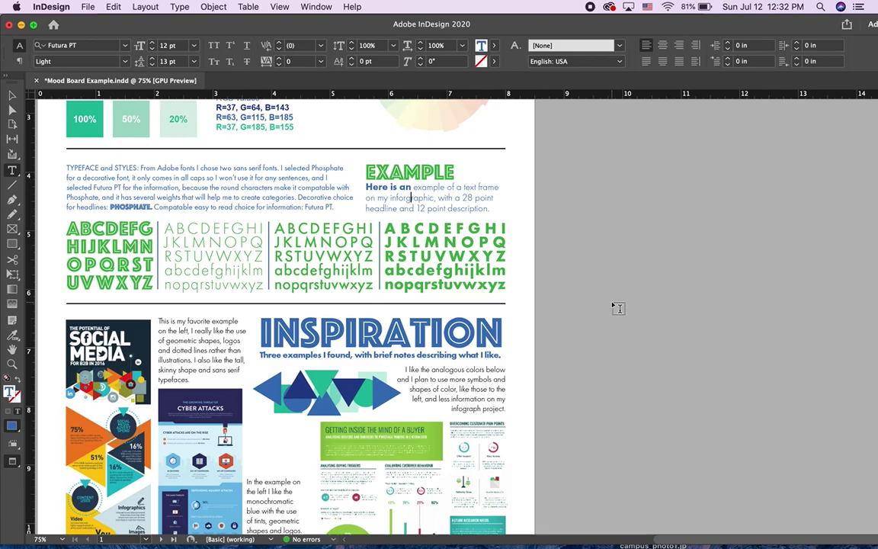
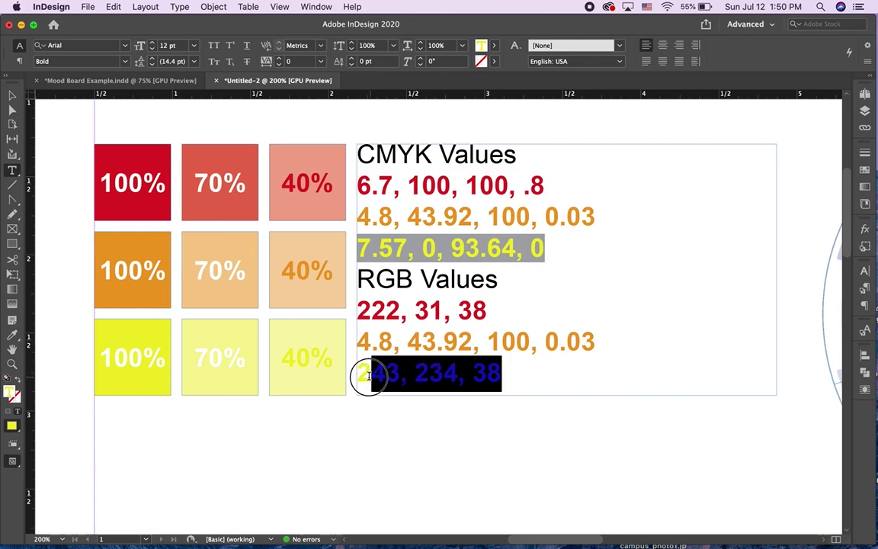
Check the 40%, 70% and 100% labels on the yellow swatches in the Untitled-2 document, dismissing the message notification
left_click(461, 391)
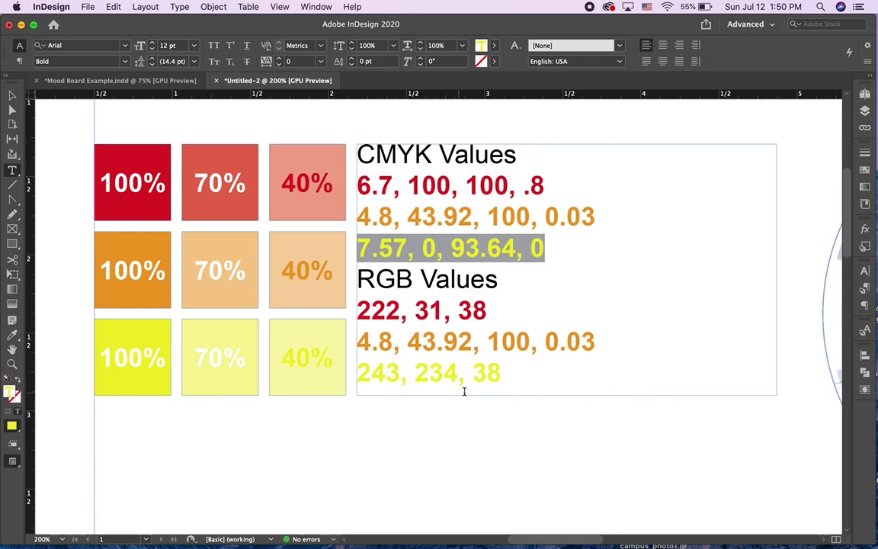
left_click(538, 457)
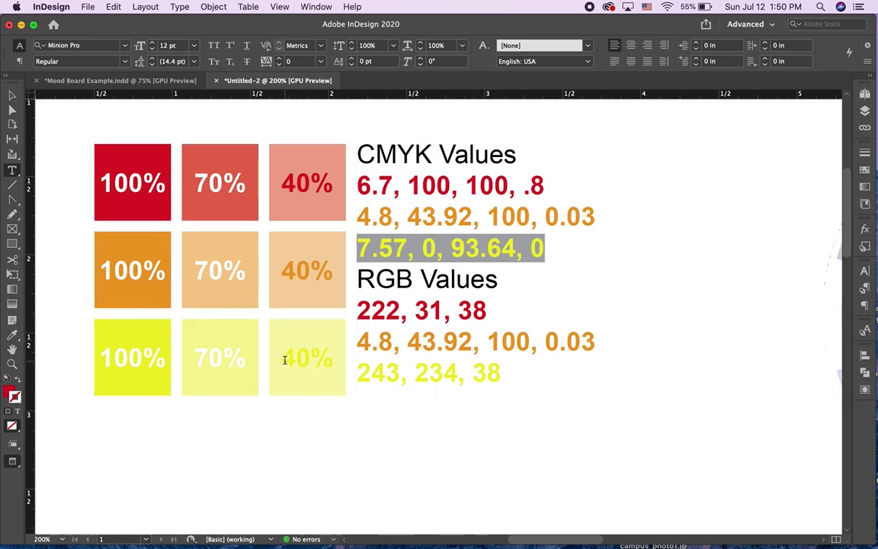
left_click_drag(286, 359, 324, 356)
left_click(339, 377)
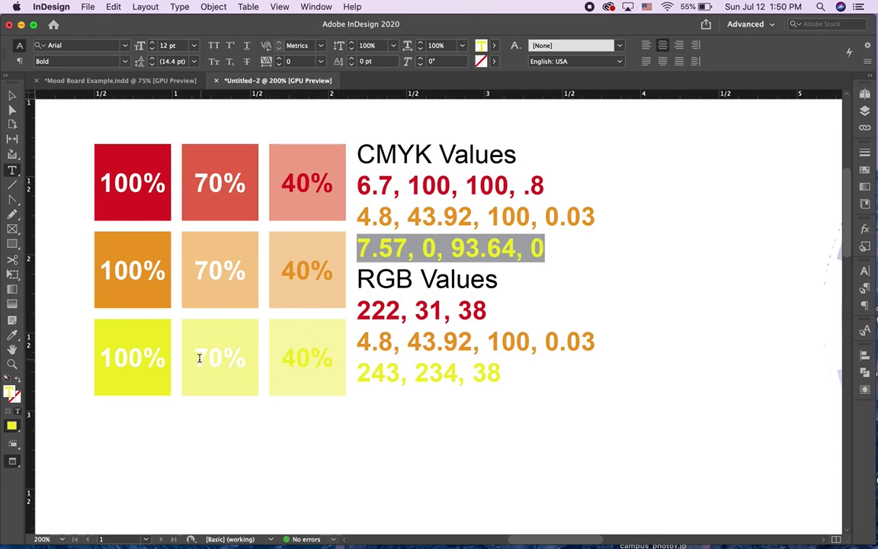
left_click_drag(197, 358, 245, 358)
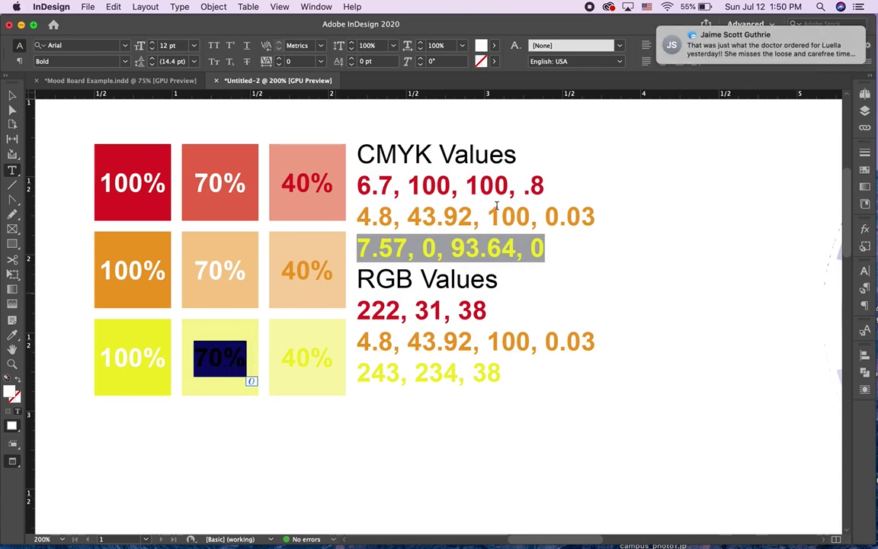
mouse_move(855, 38)
left_click(841, 54)
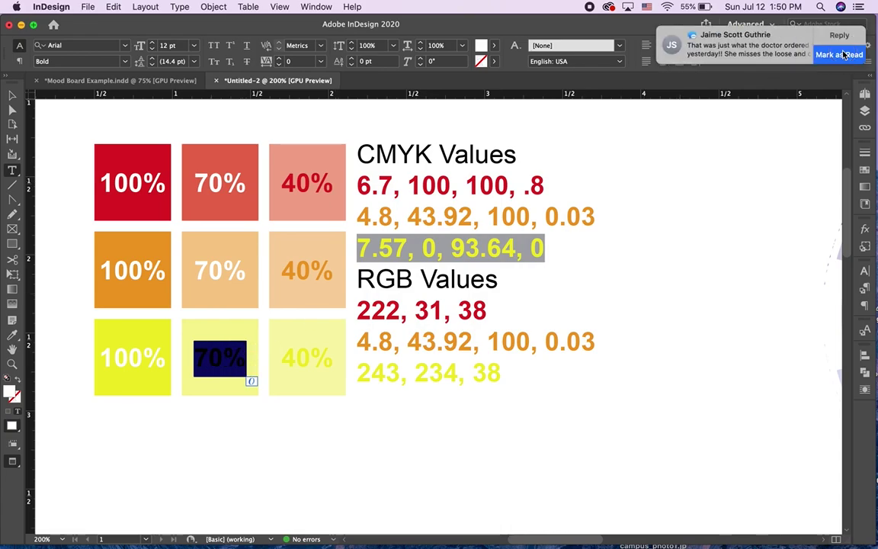
left_click(204, 374)
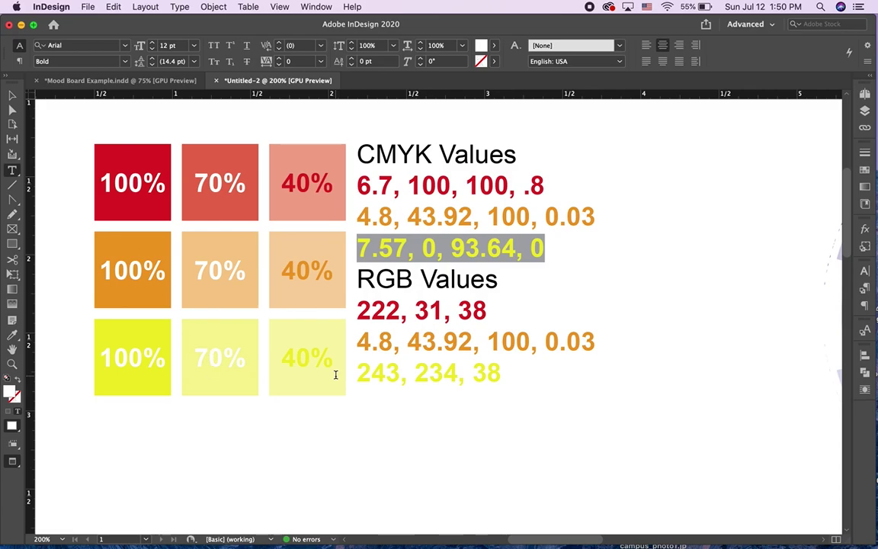
left_click_drag(99, 357, 154, 358)
left_click(160, 357)
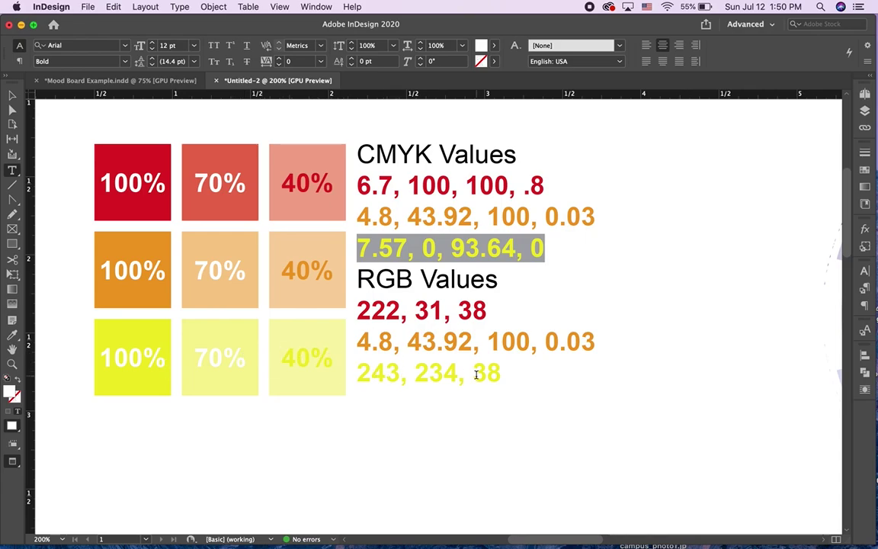
Examine the paragraph shading settings of the yellow CMYK value line, previewing linked offsets of 0.025 in, and discard the change
left_click(359, 245)
mouse_move(358, 246)
left_mouse_down()
mouse_move(541, 240)
mouse_move(415, 245)
mouse_move(364, 260)
left_mouse_up()
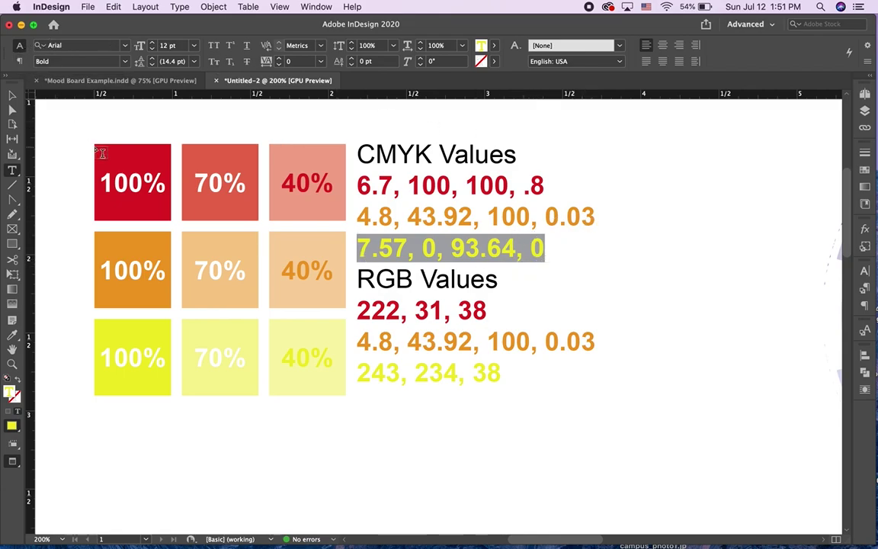
left_click(20, 61)
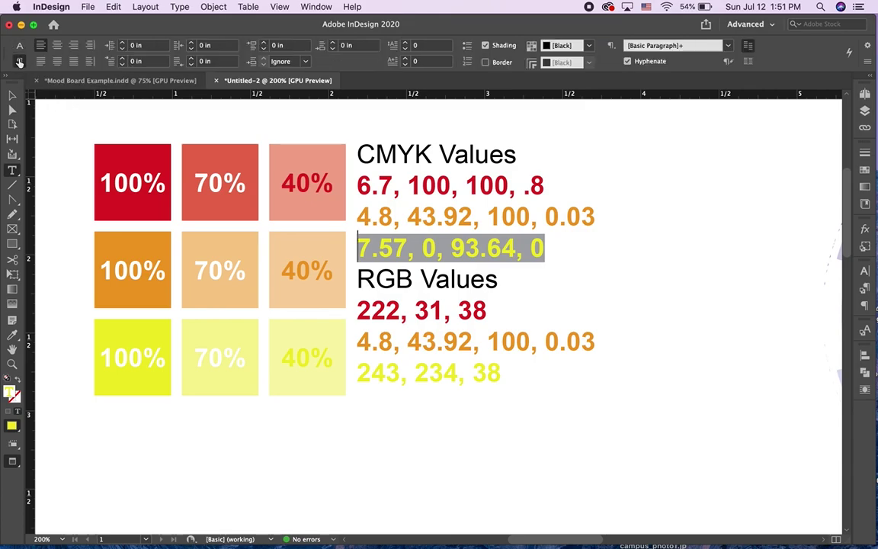
left_click(532, 47, "alt")
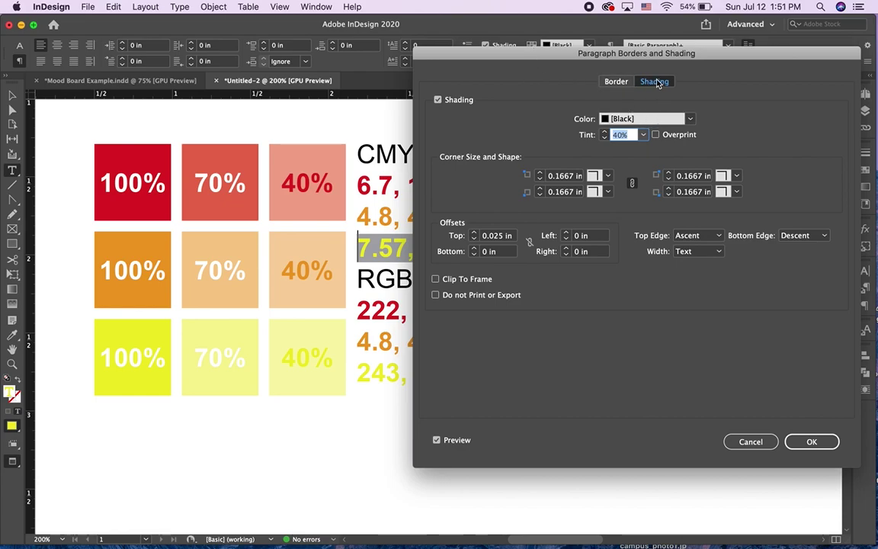
key("shift+Tab")
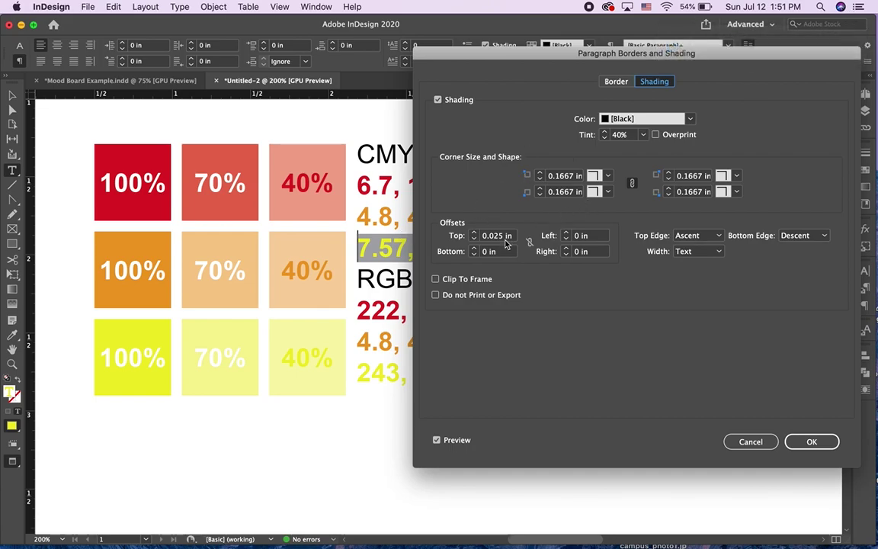
left_click(529, 243)
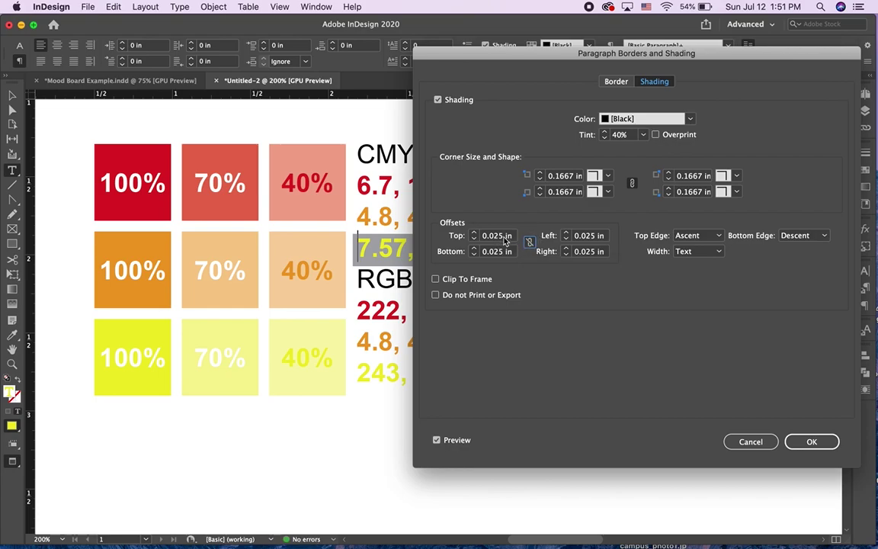
left_click(751, 441)
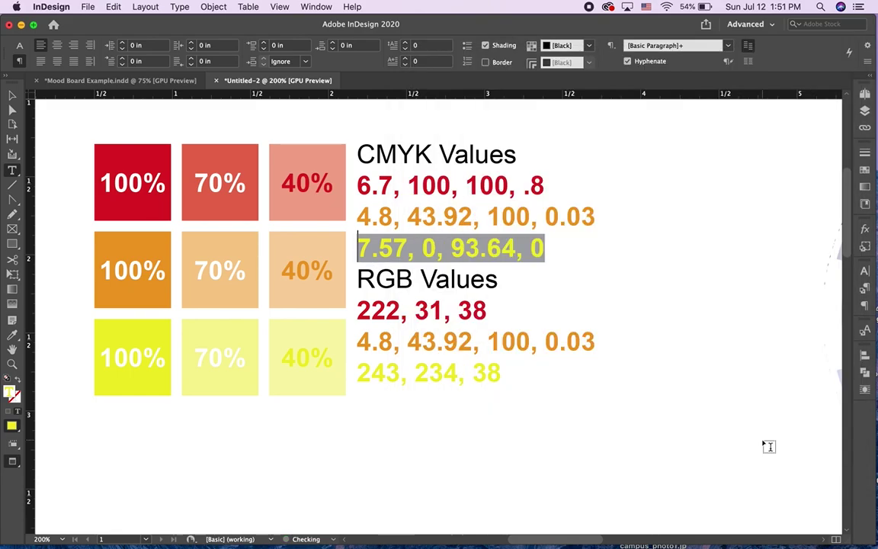
left_click(532, 46, "alt")
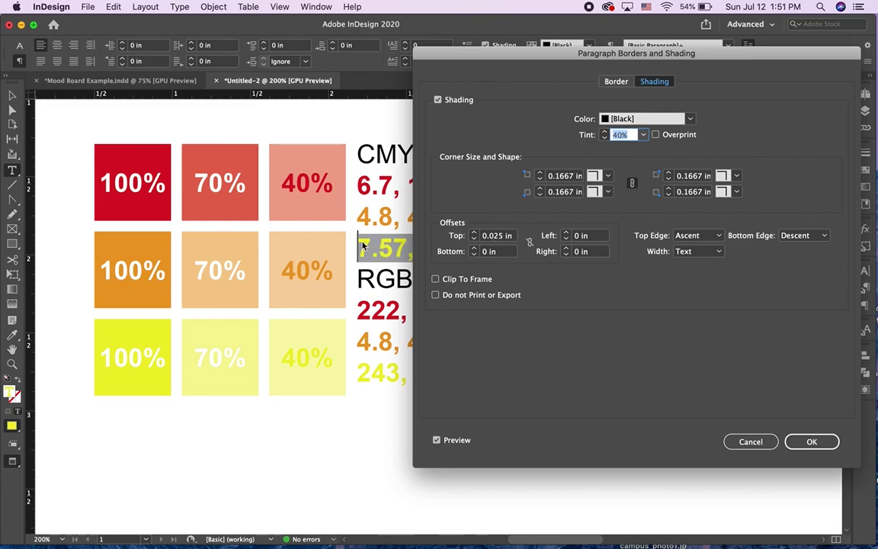
left_click(750, 443)
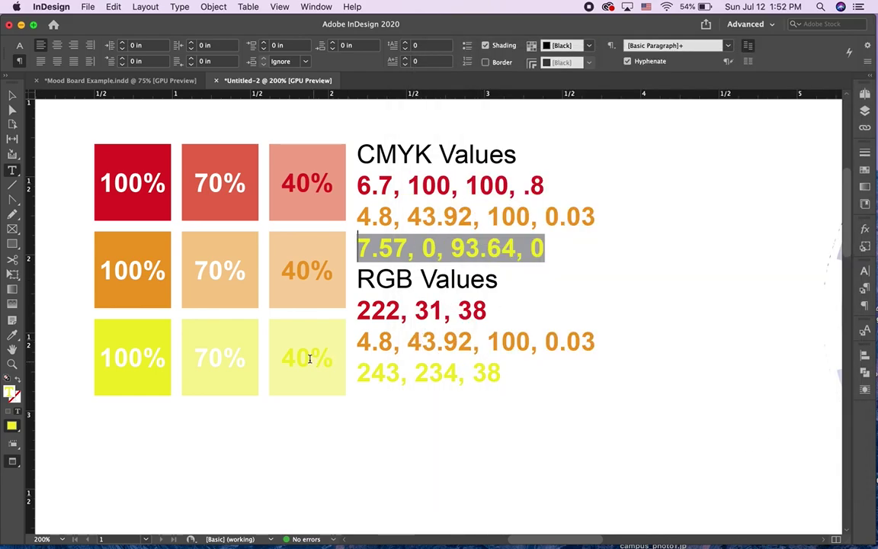
Recolor the 40% label on the palest yellow swatch with the P1orange swatch
left_click_drag(288, 359, 327, 359)
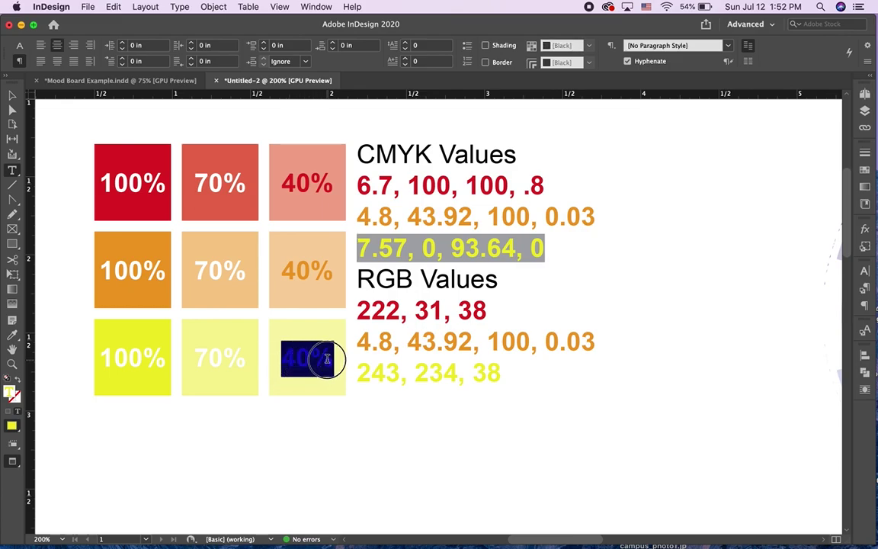
left_click(20, 44)
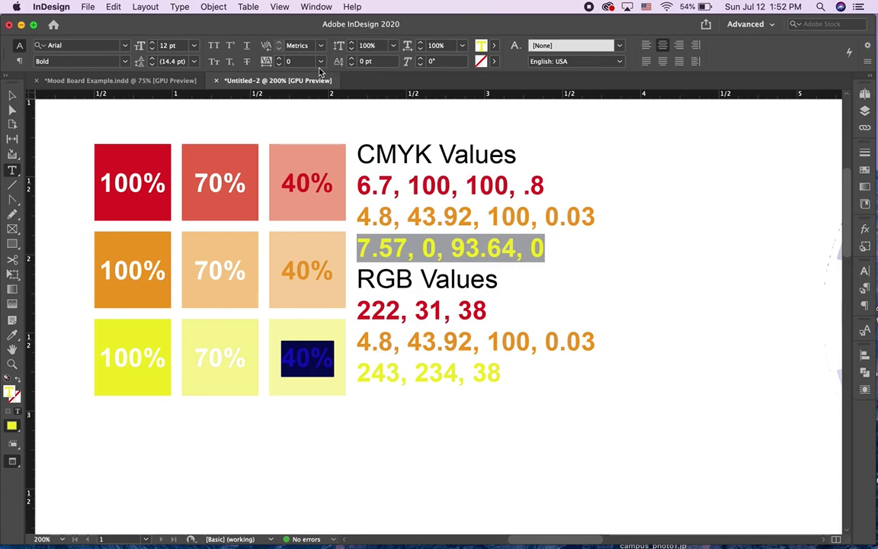
left_click(494, 45)
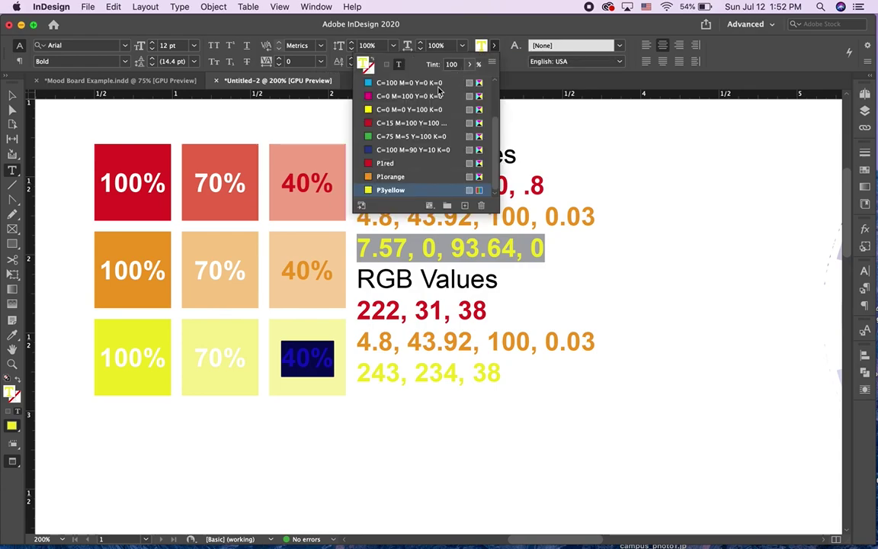
left_click(390, 176)
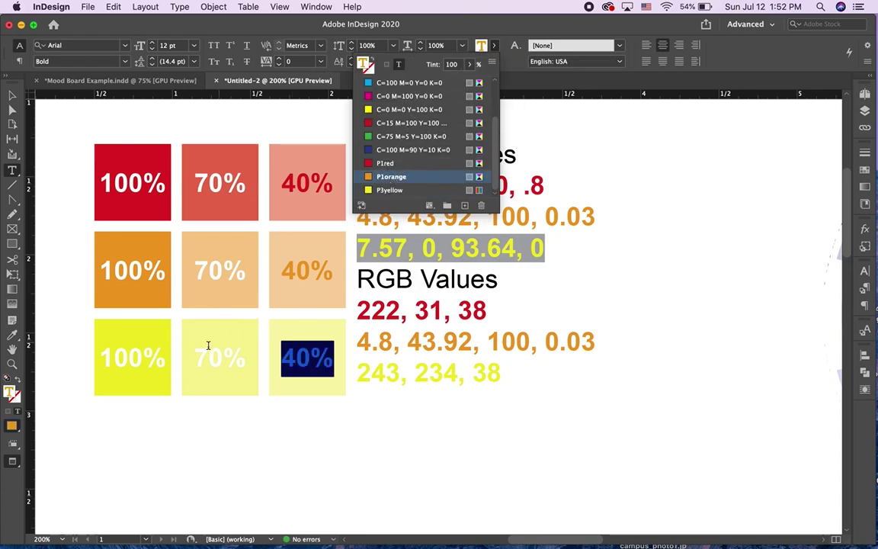
Apply the P1orange color to the 70% label on the middle yellow swatch
left_click_drag(191, 361, 246, 358)
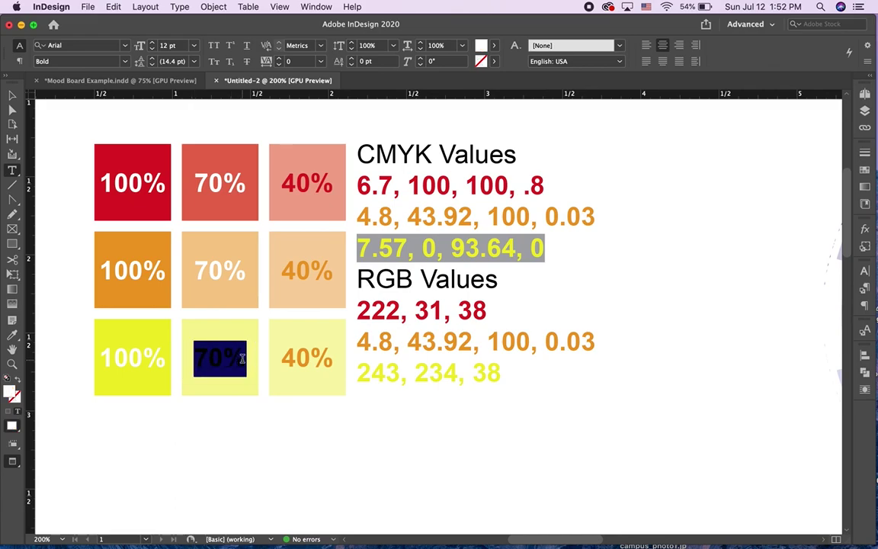
left_click(494, 49)
scroll(390, 185, "down", 3)
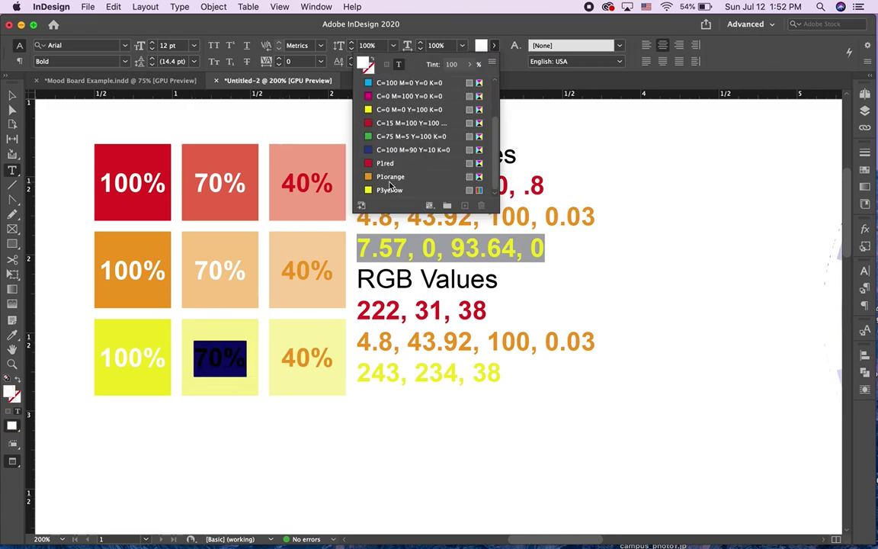
left_click(391, 176)
left_click(216, 365)
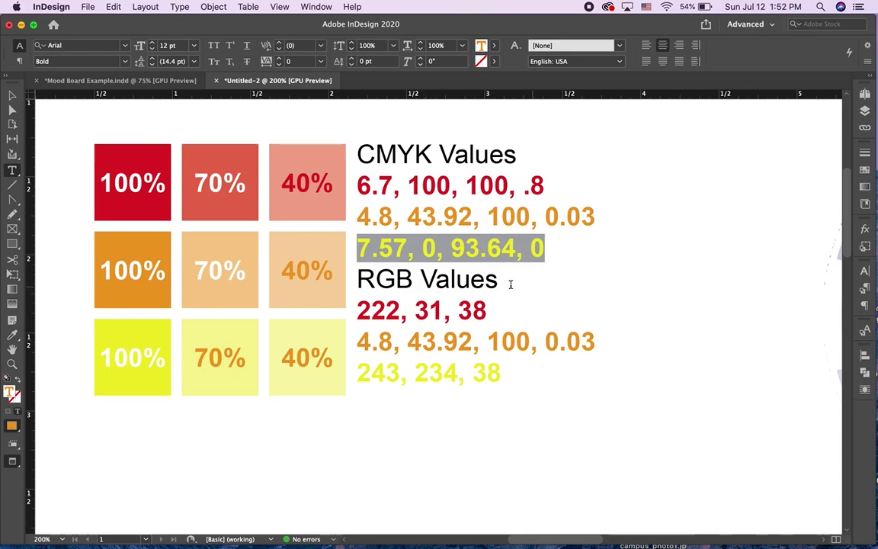
Set the leading of the "RGB Values" heading to 20 pt to separate it from the CMYK lines
left_click(468, 280)
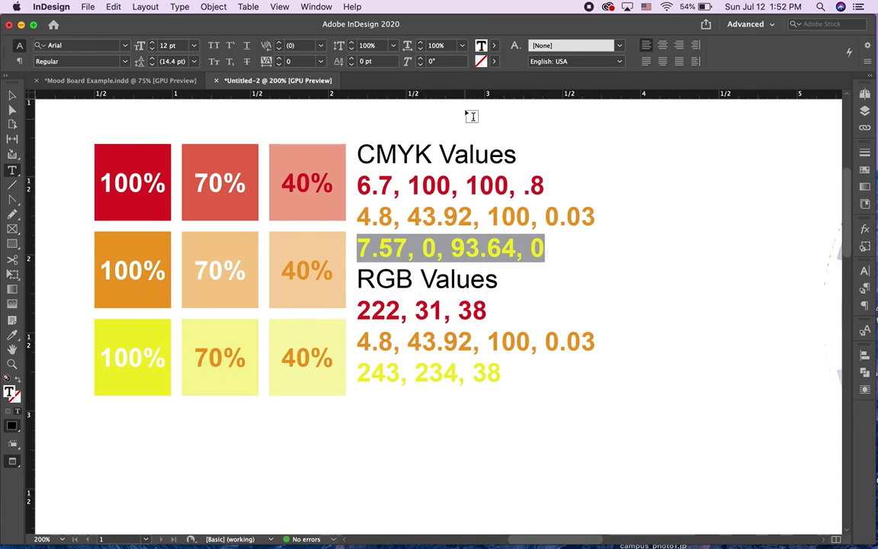
triple_click(451, 282)
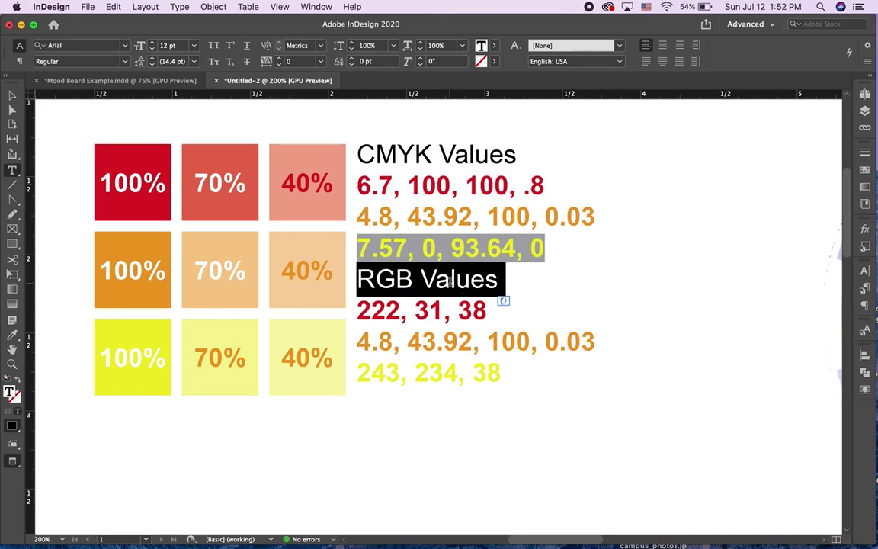
left_click(152, 59)
left_click(152, 59)
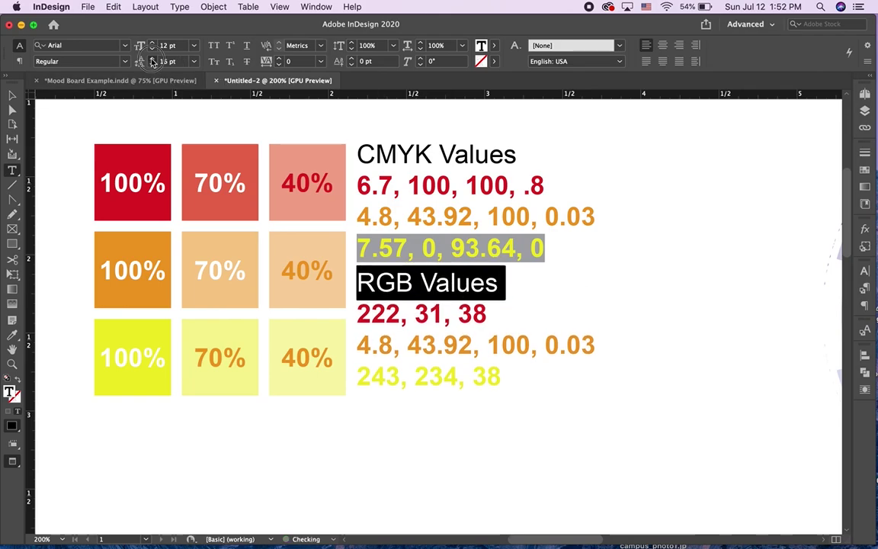
left_click(152, 59)
left_click(153, 59)
left_click(152, 59)
left_click(153, 59)
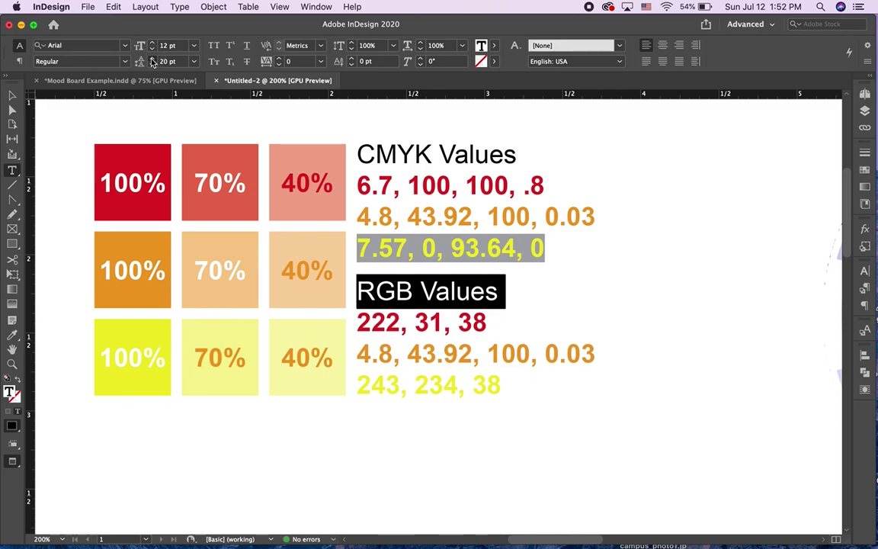
left_click(152, 65)
left_click(397, 395)
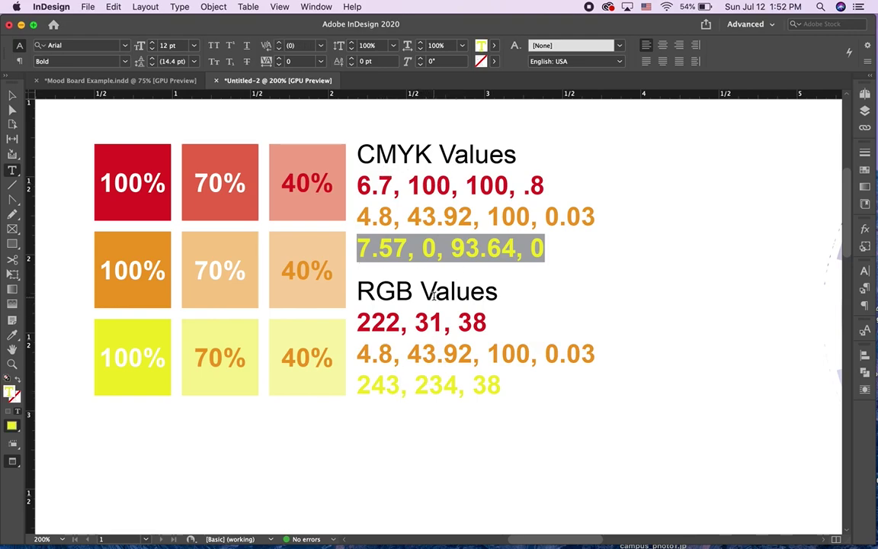
Group the nine color swatches with the CMYK and RGB value text and move the group down to about Y 1.97 in
key("super+minus")
key("super+minus")
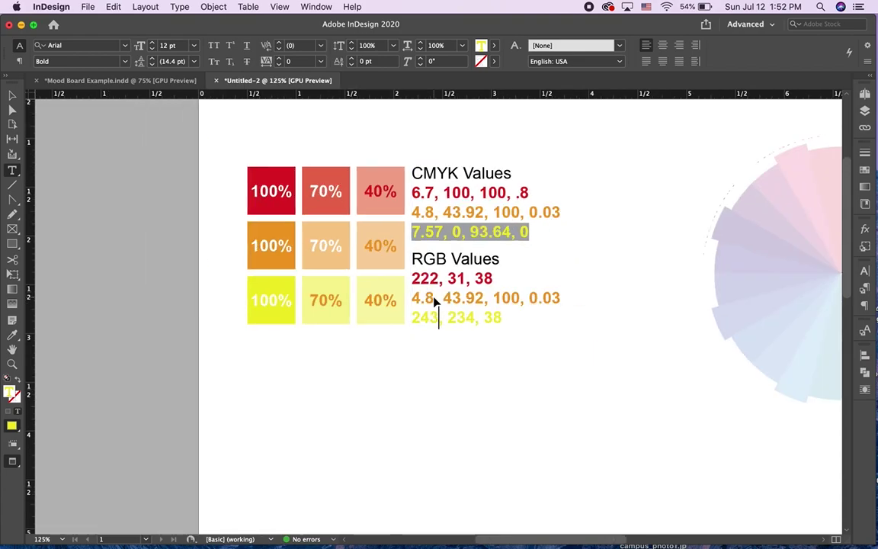
scroll(433, 297, "right", 5)
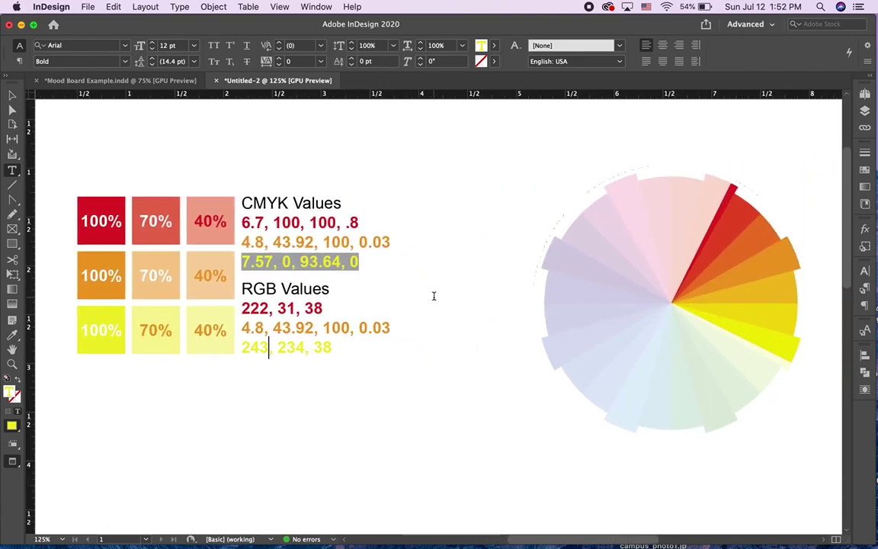
key("super+minus")
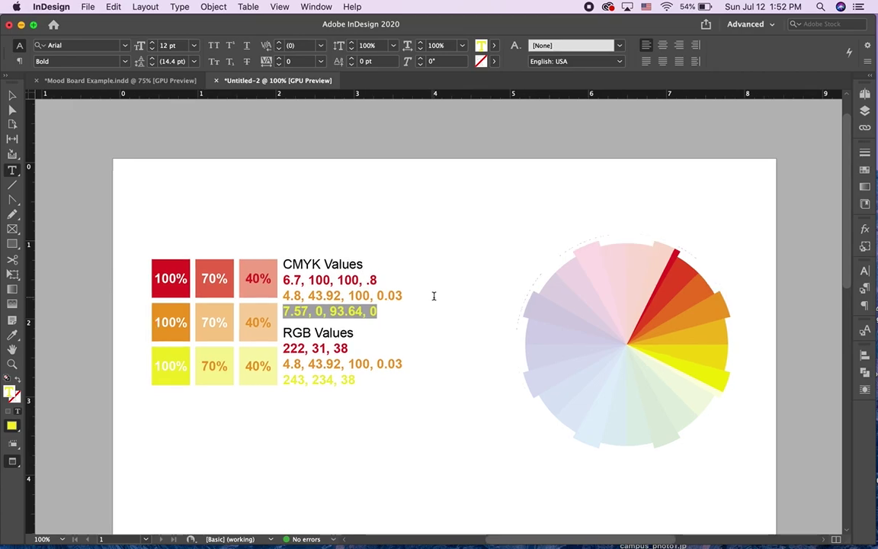
left_click(12, 95)
left_click_drag(131, 259, 349, 379)
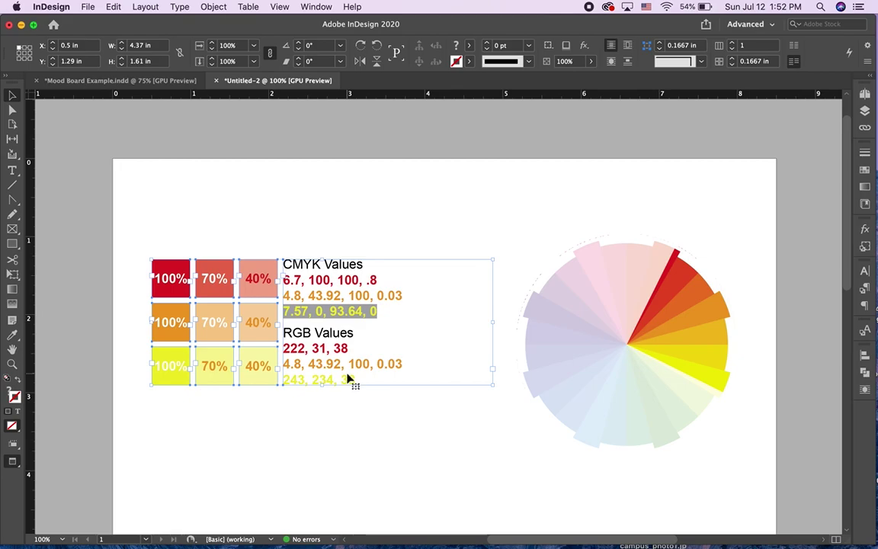
left_click(212, 6)
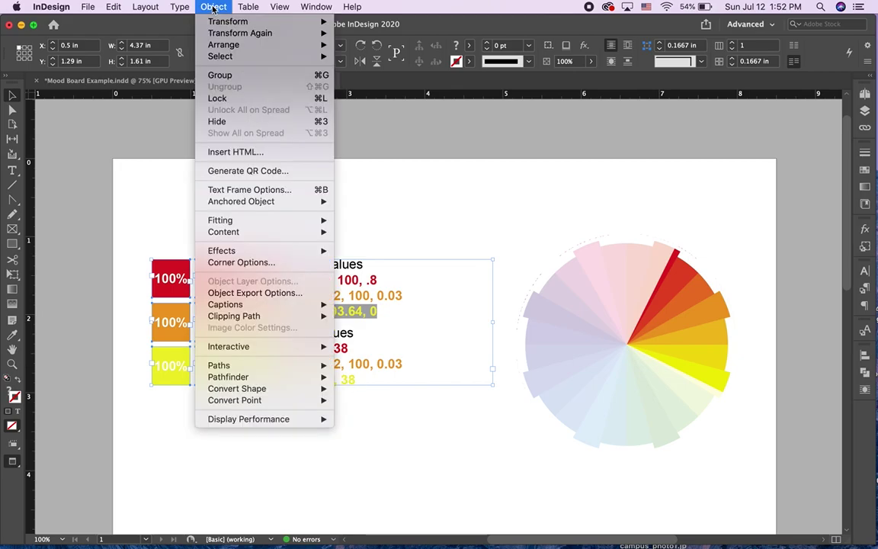
left_click(219, 74)
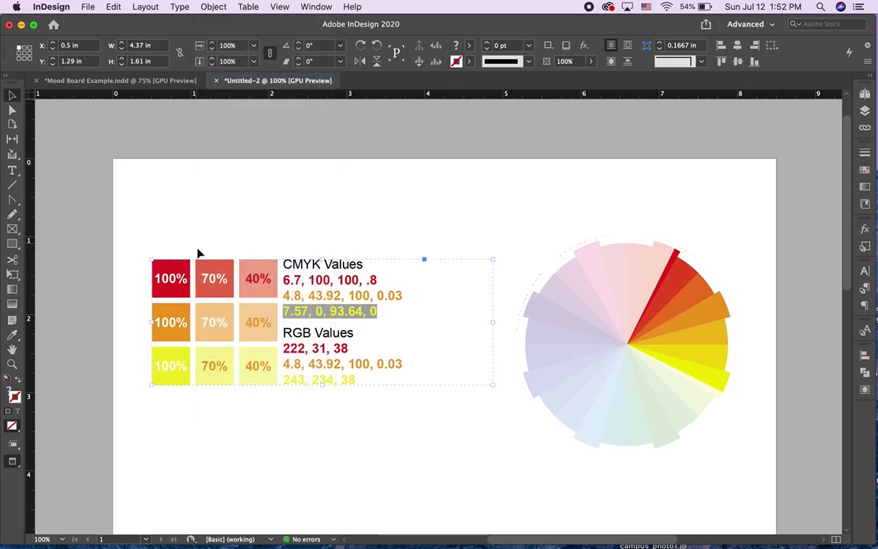
left_click_drag(210, 279, 211, 328)
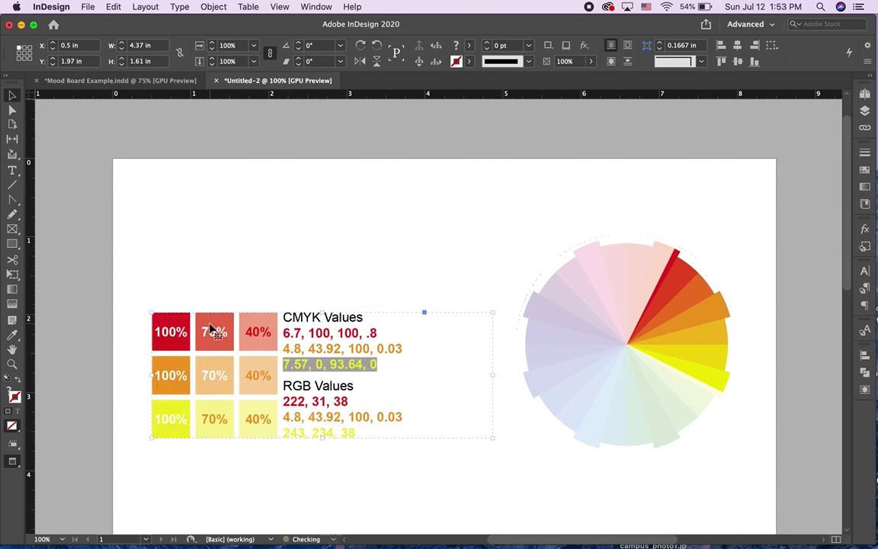
Move the color wheel down beside the swatch group, to about X 5.16 in and Y 1.42 in
left_click(637, 249)
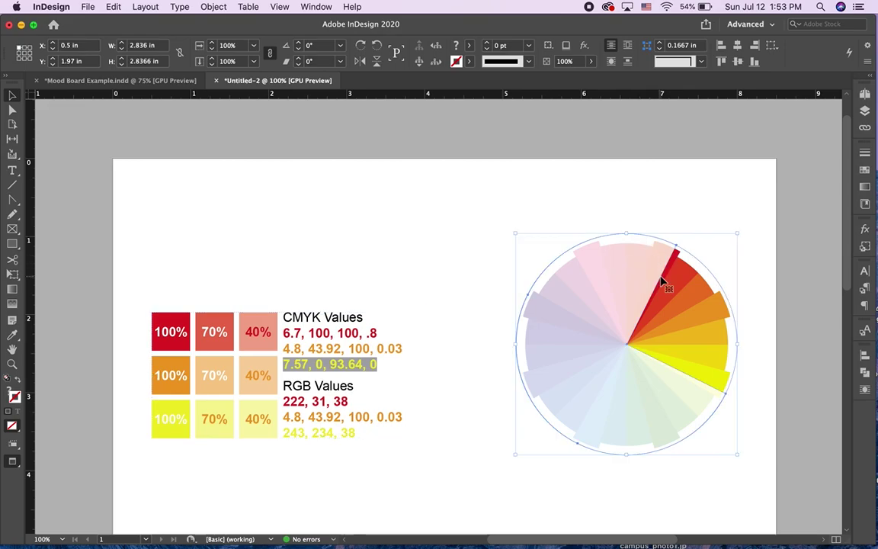
left_click_drag(661, 282, 709, 357)
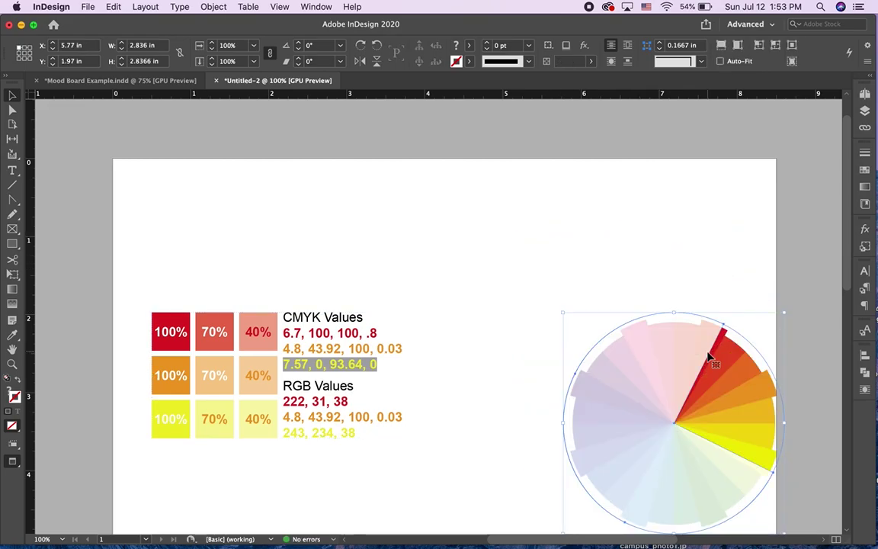
left_click_drag(655, 337, 607, 294)
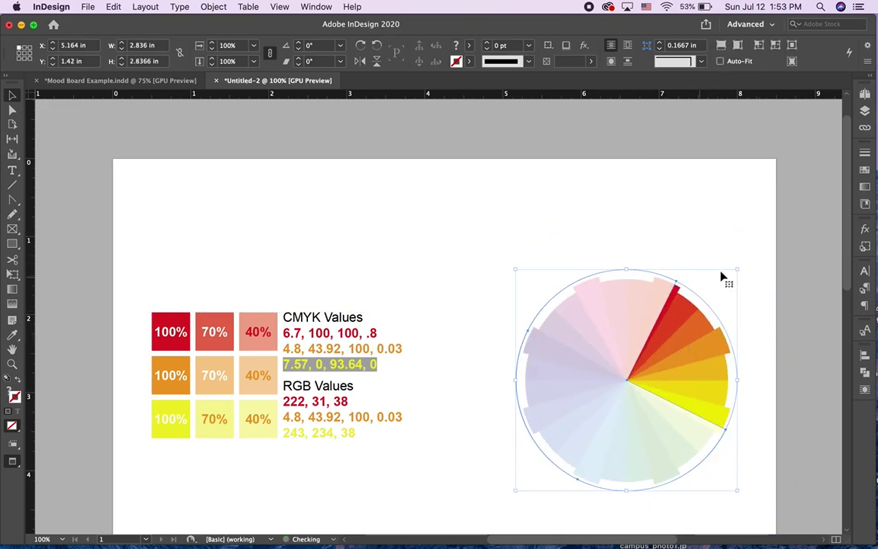
Rotate the color wheel counterclockwise until its highlighted red-to-yellow wedges point upward, and deselect it
left_click_drag(745, 266, 554, 289)
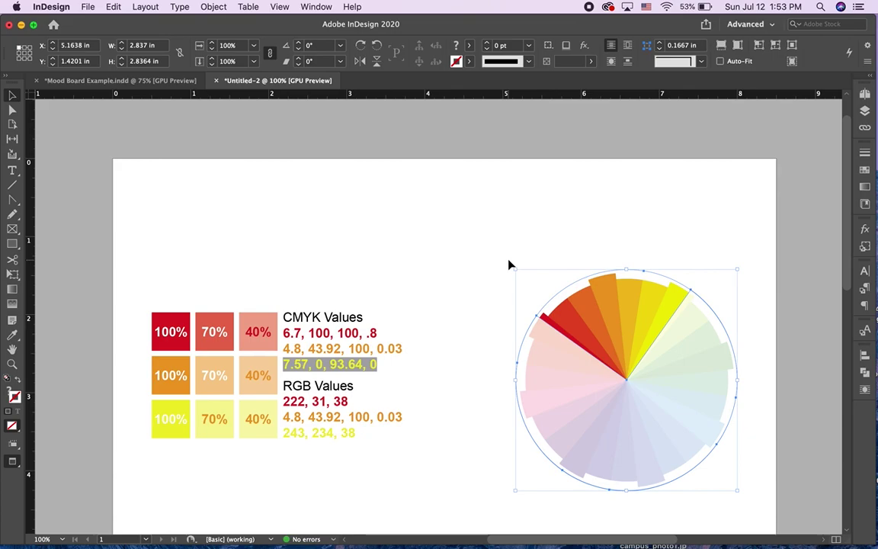
left_click_drag(746, 266, 753, 274)
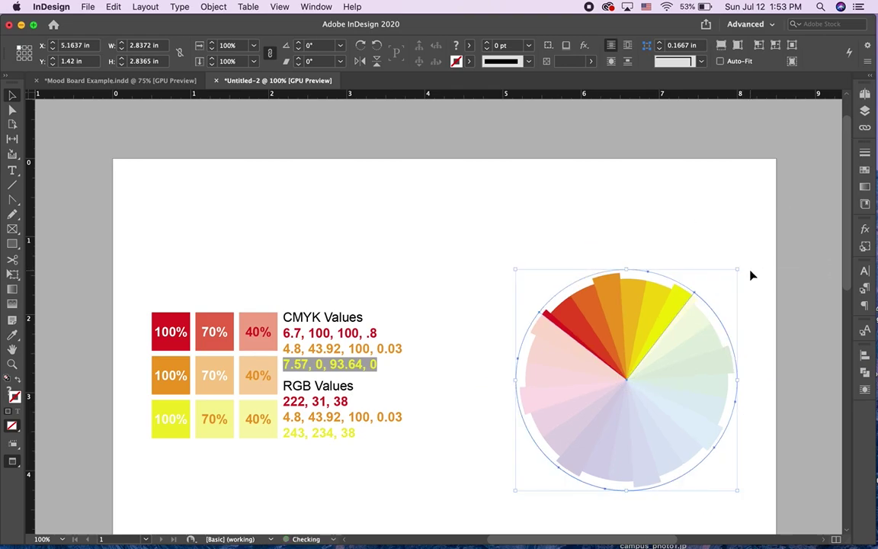
left_click(739, 248)
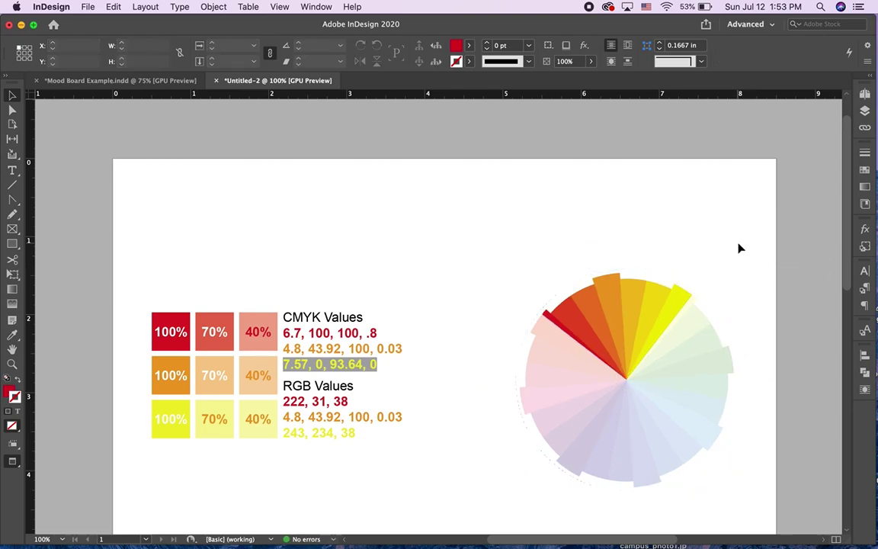
Create a text frame spanning the upper part of the page and enter the title "PROJECT 1 MOOD BOARD"
left_click(15, 173)
left_click_drag(133, 180, 738, 217)
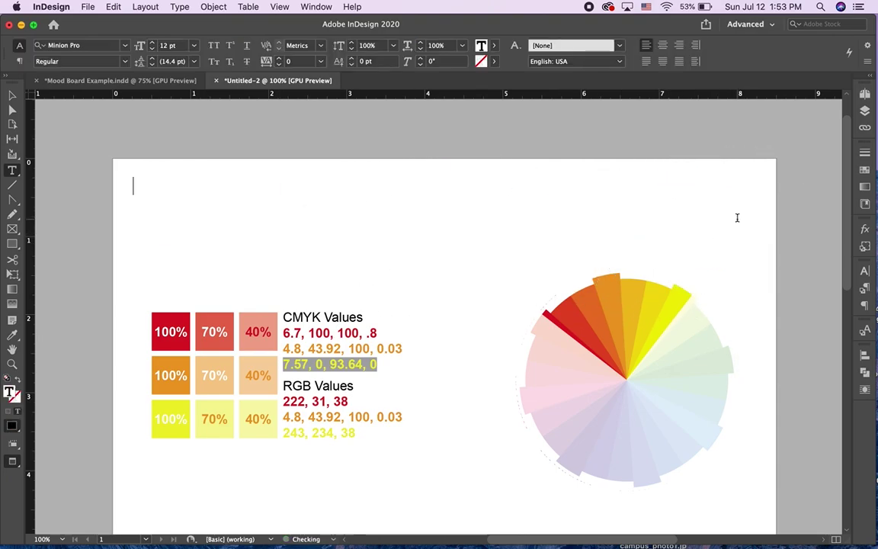
type("PROJECT")
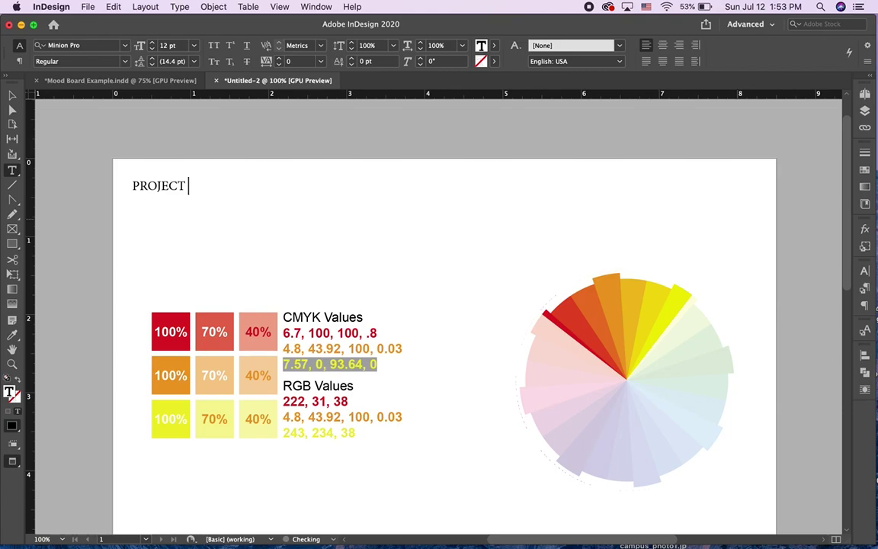
type(" 1 MOOD BOARD")
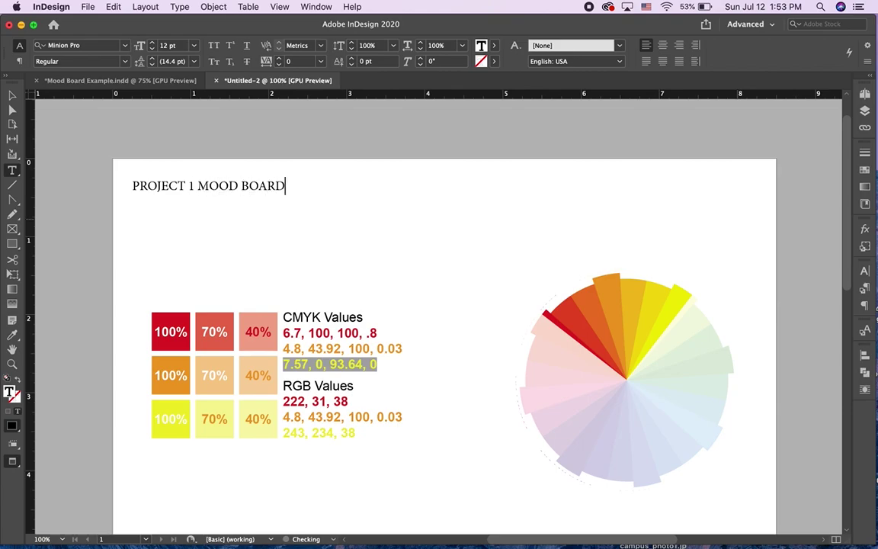
Format the whole title in Arial Regular at 36 pt
triple_click(265, 183)
left_click(113, 46)
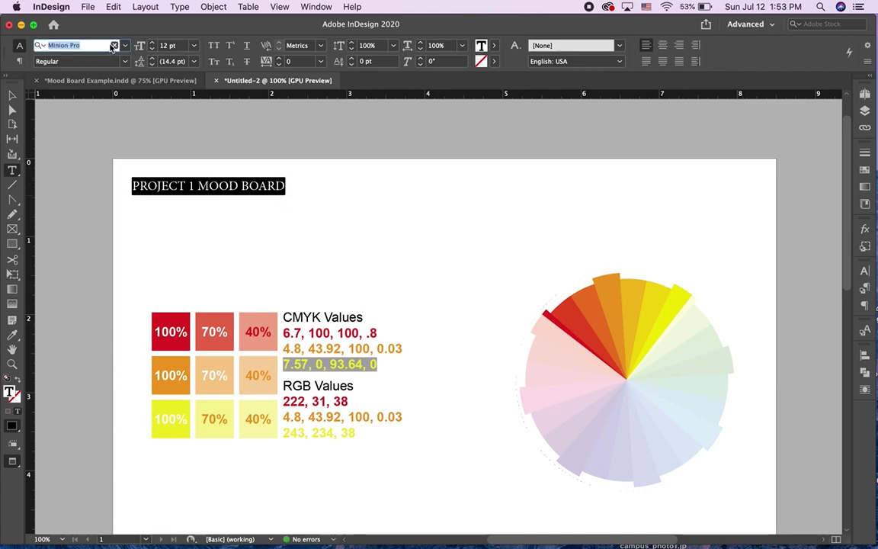
type("arial reg")
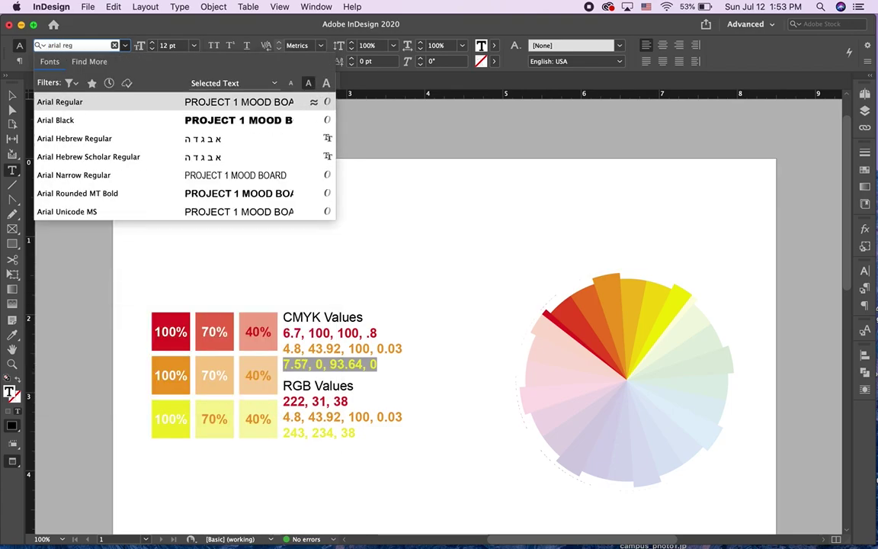
key("Return")
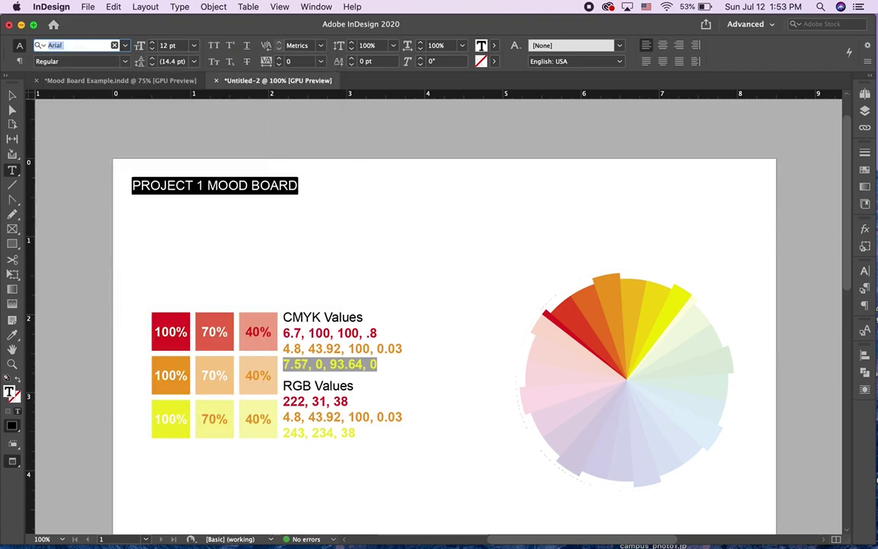
left_click(192, 45)
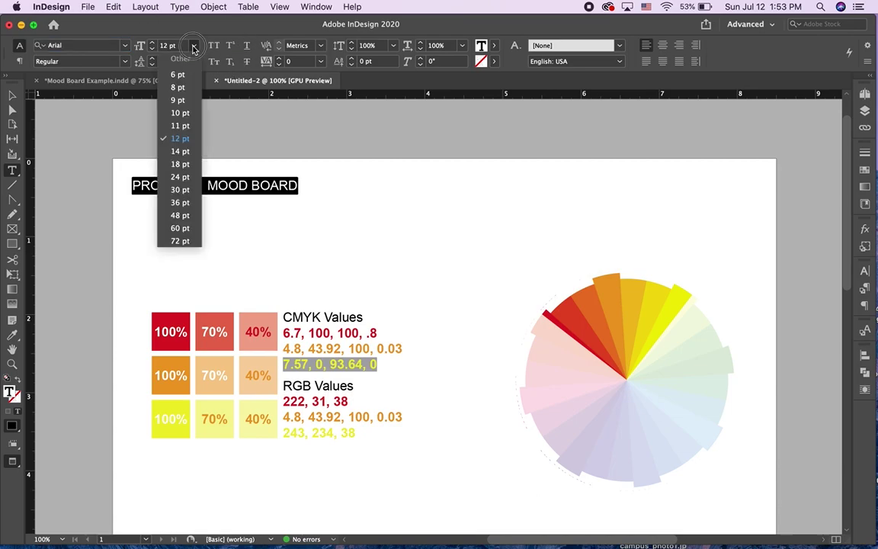
left_click(181, 203)
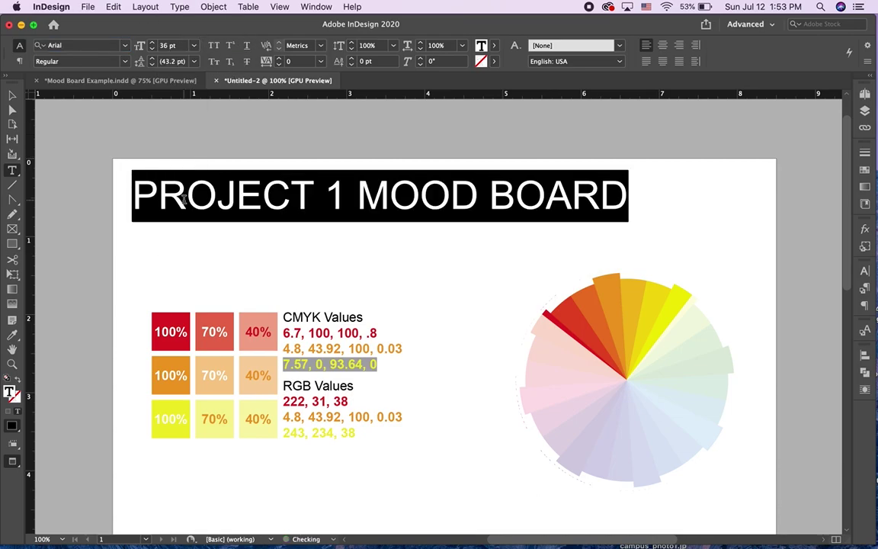
Insert a colon after "PROJECT 1" and append the word "Infographic" to the end of the title
left_click(337, 196)
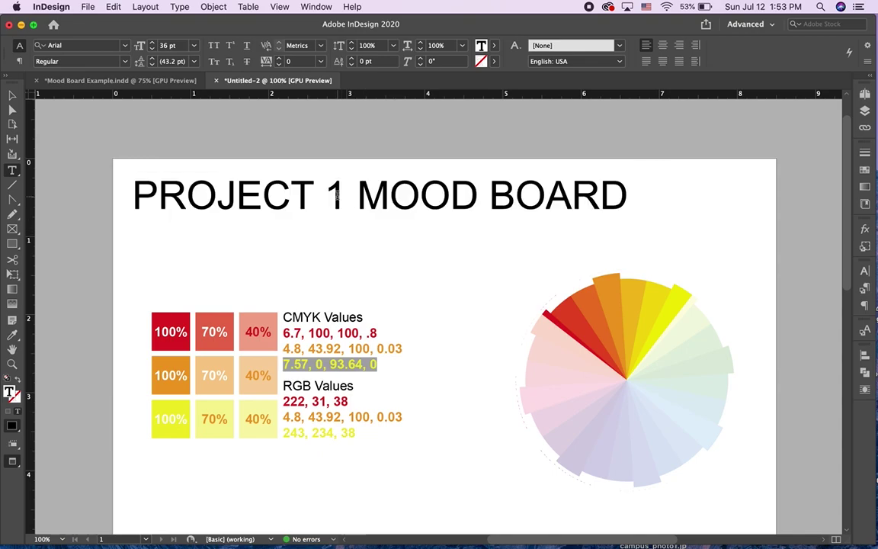
type(":")
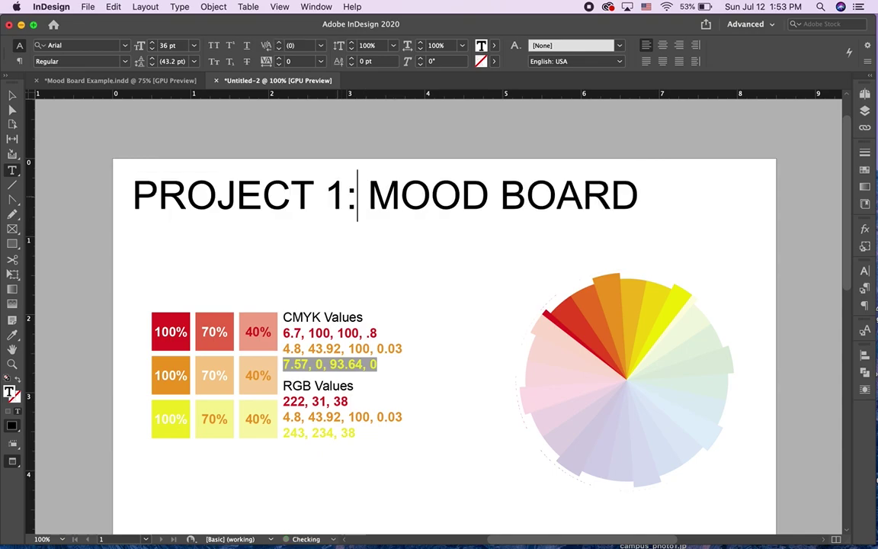
left_click(633, 189)
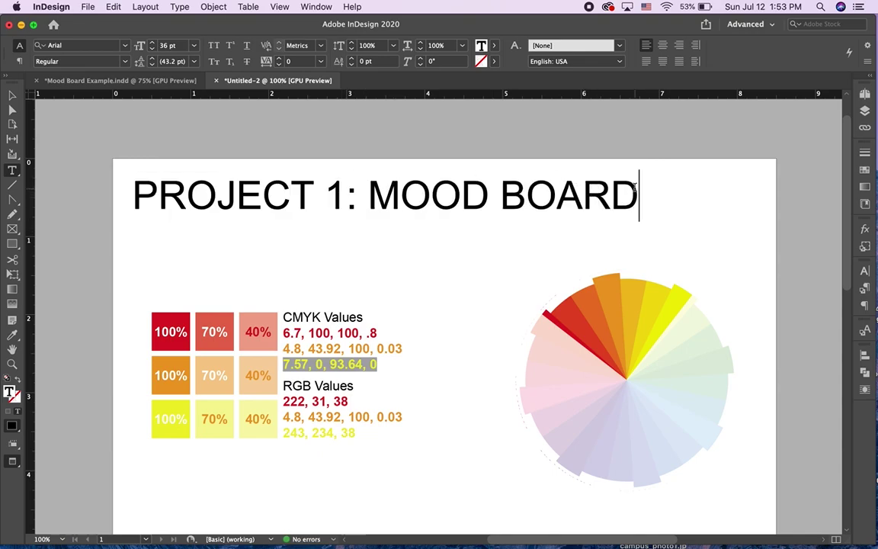
type("Info")
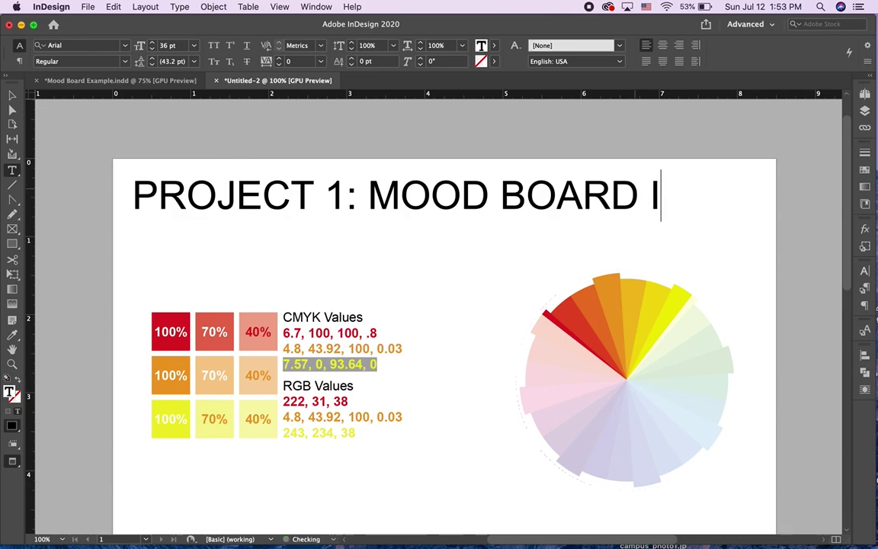
key("BackSpace")
key("BackSpace")
type("-")
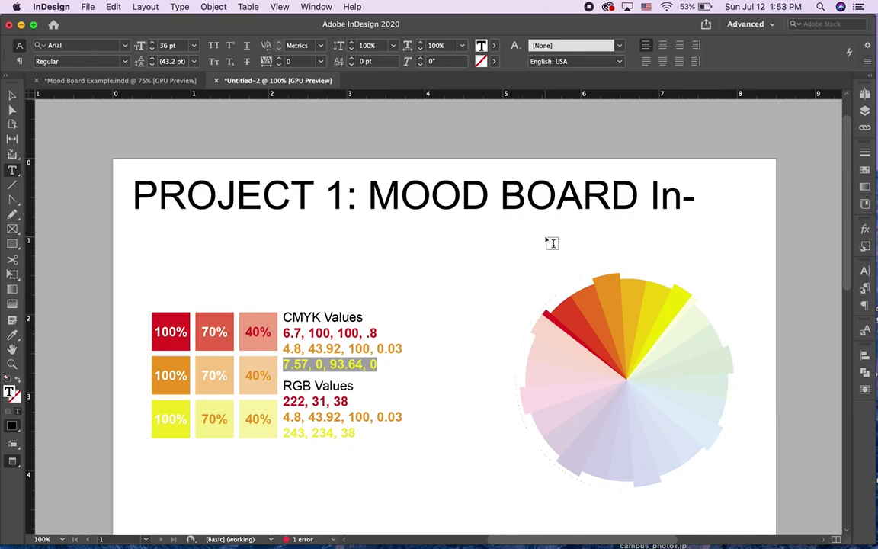
Widen the title's text frame to about 7.92 in and reduce the title text to 30 pt
left_click(14, 95)
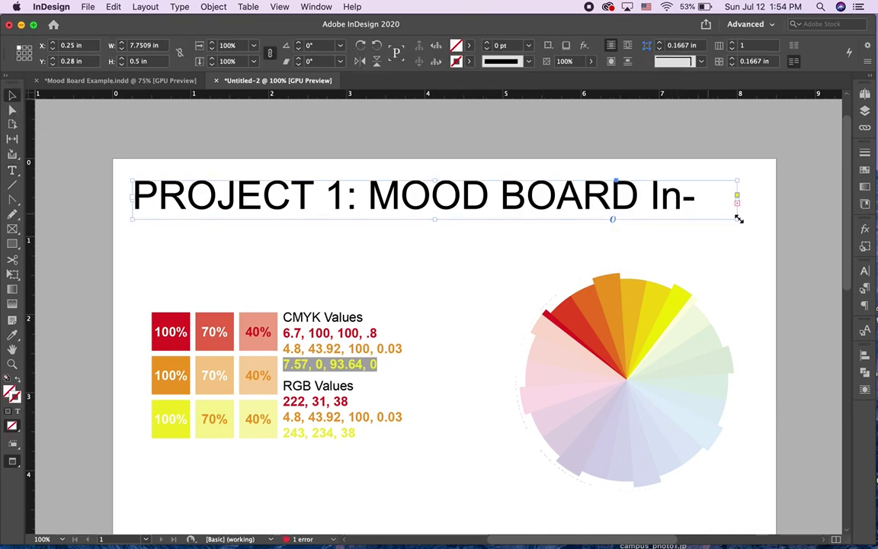
left_click_drag(739, 220, 752, 220)
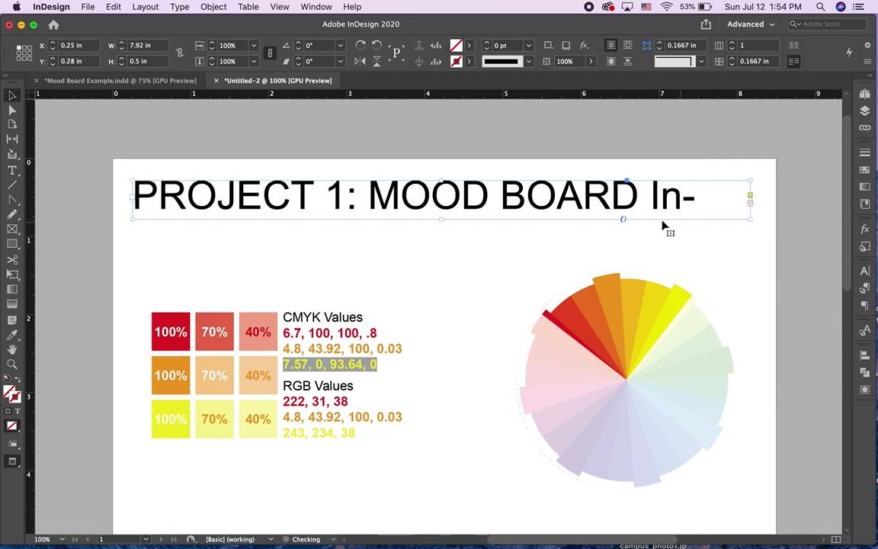
double_click(612, 197)
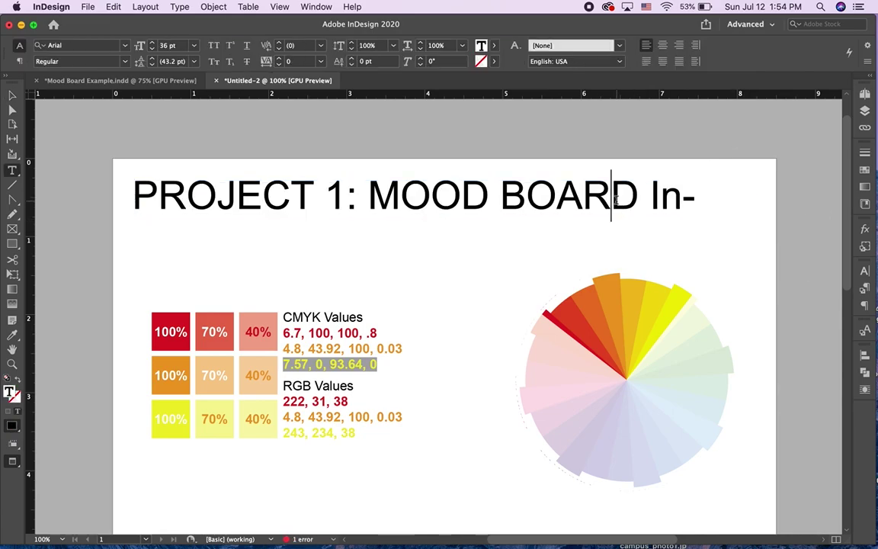
triple_click(341, 196)
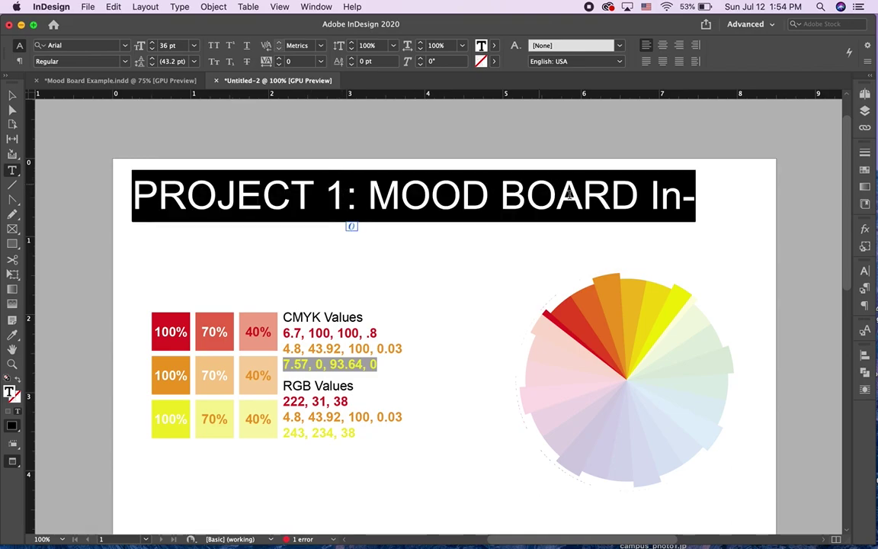
left_click(151, 50)
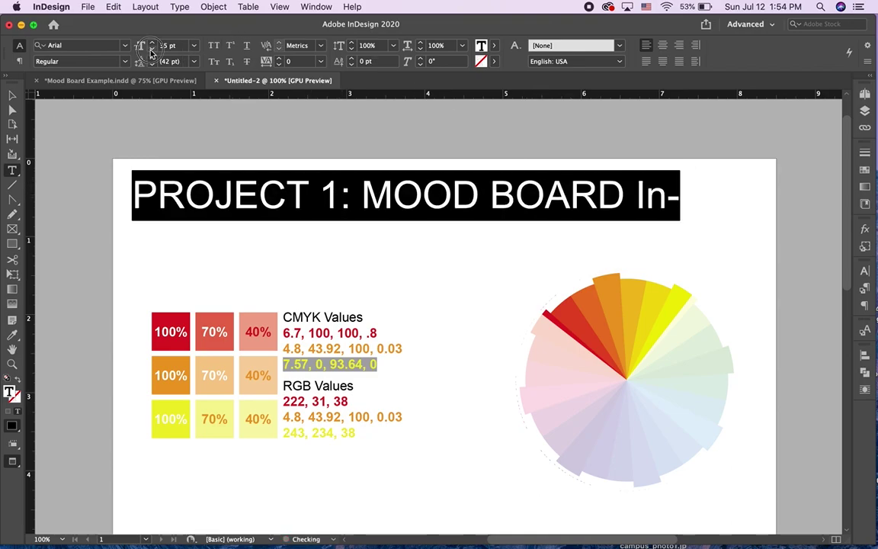
left_click(151, 49)
left_click(150, 50)
left_click(151, 50)
left_click(151, 49)
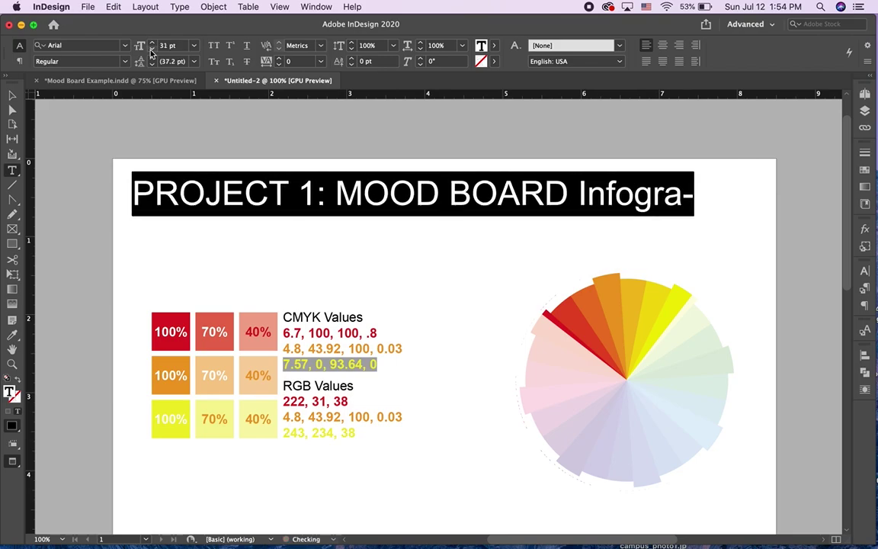
left_click(151, 49)
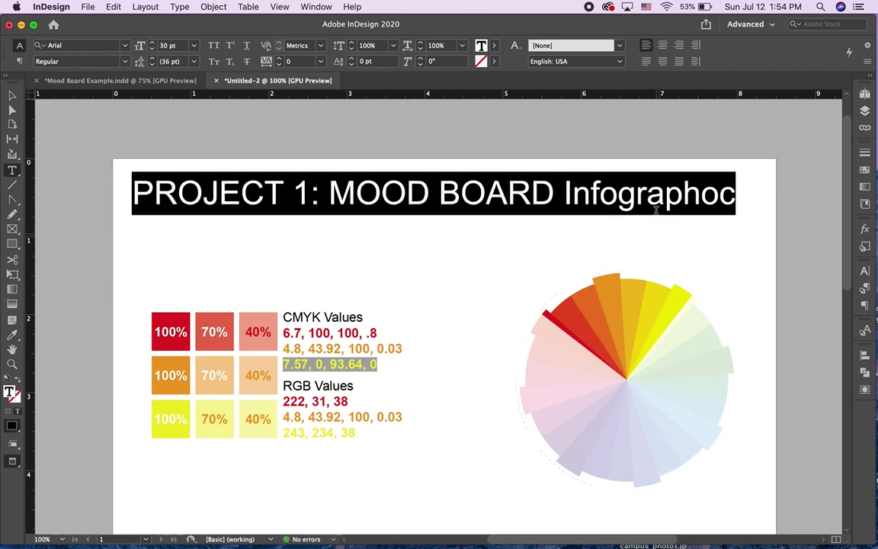
Correct the spelling of the title's last word to "Infographic" and make that word bold
left_click(726, 197)
left_click_drag(724, 195, 708, 195)
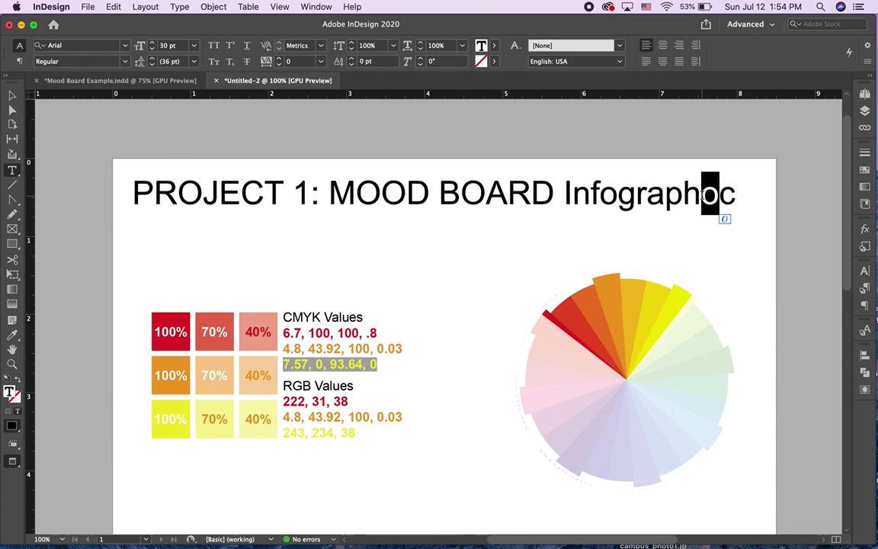
type("i")
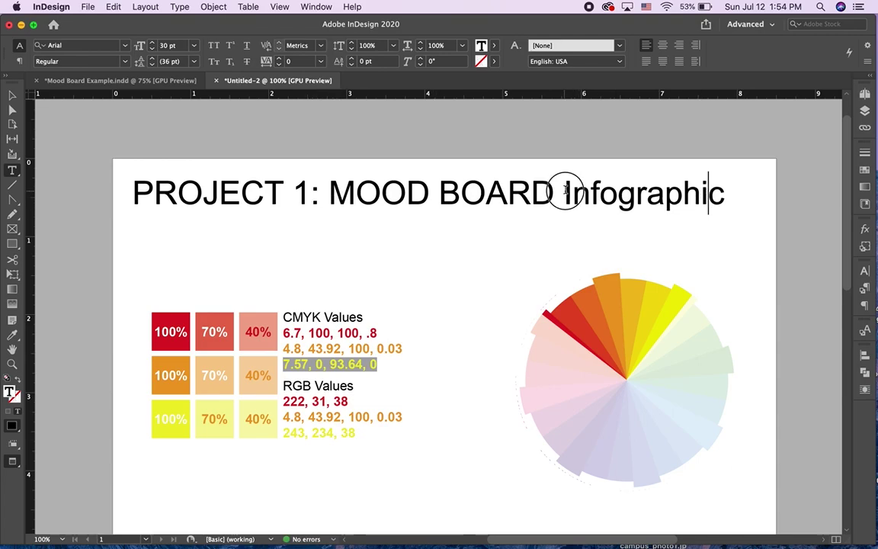
left_click_drag(567, 196, 730, 177)
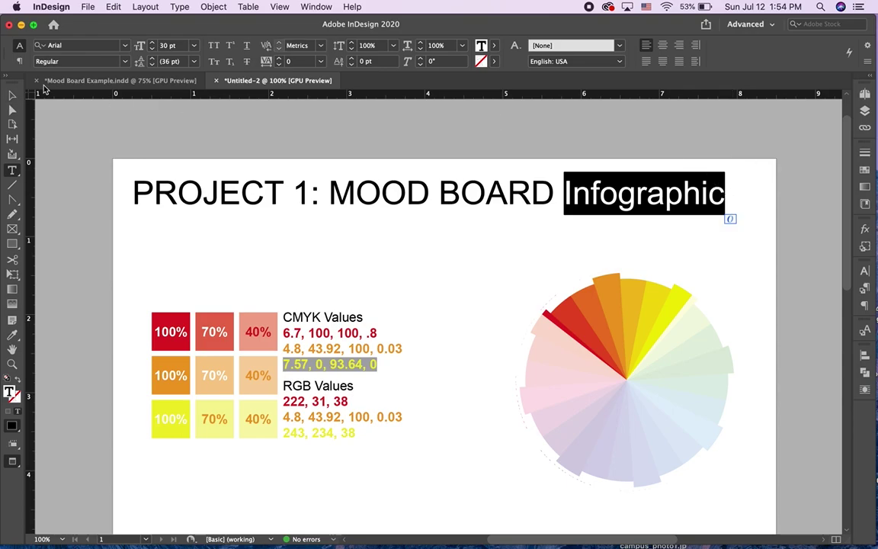
left_click(117, 60)
left_click(104, 98)
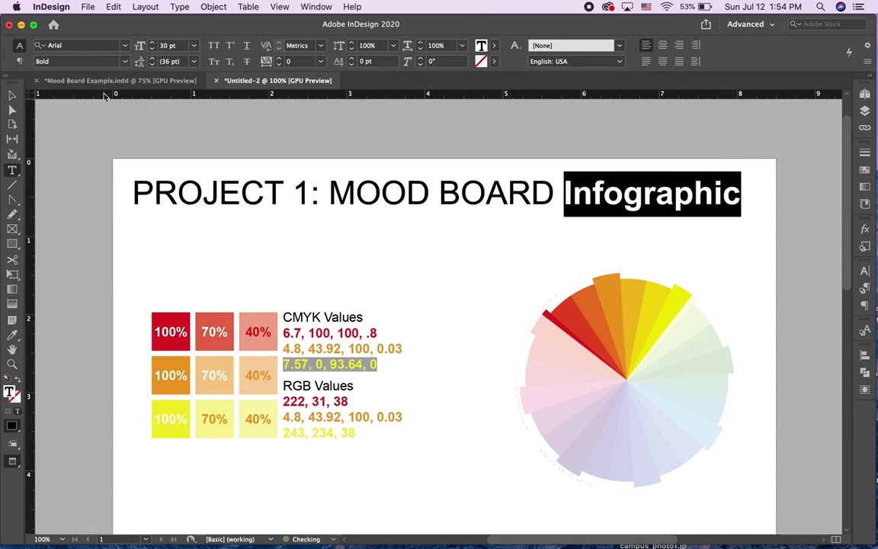
left_click(283, 189)
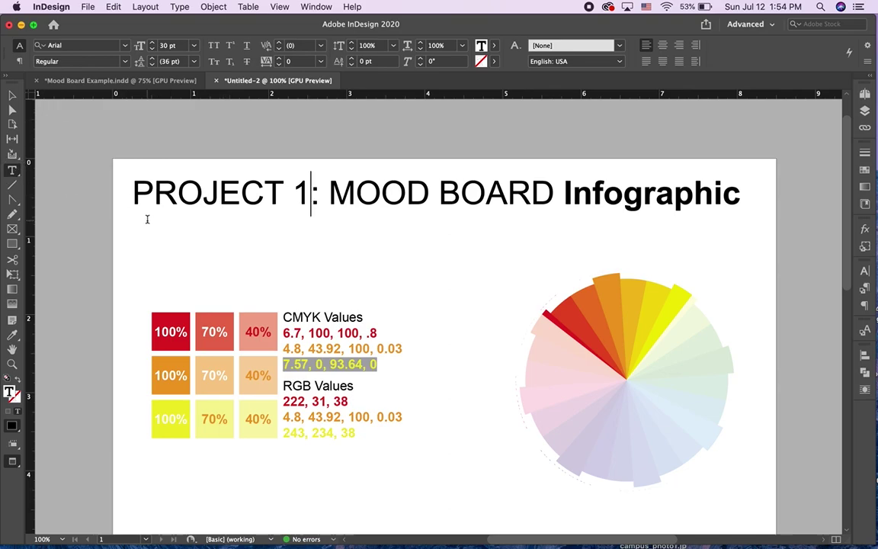
left_click(271, 241)
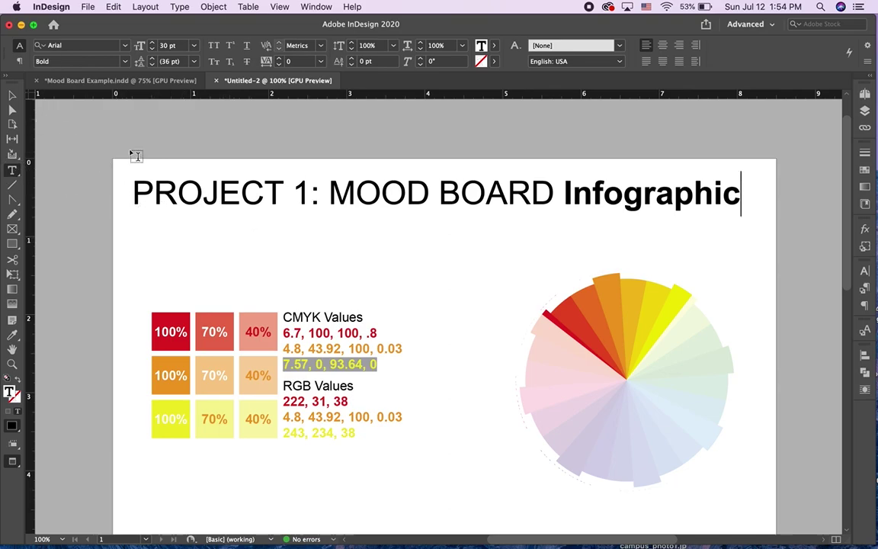
left_click_drag(141, 195, 221, 256)
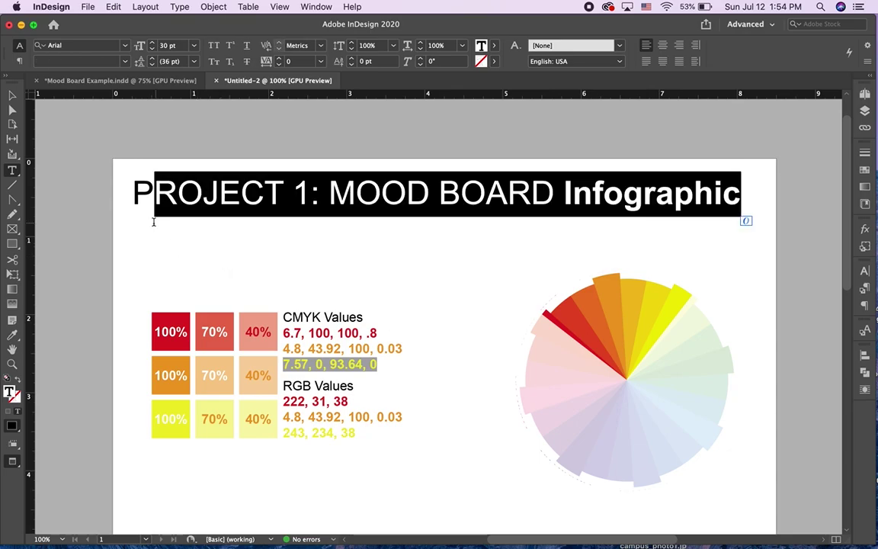
left_click(236, 245)
Shorten the title's text frame to a height of about 0.43 in and deselect it
left_click(11, 97)
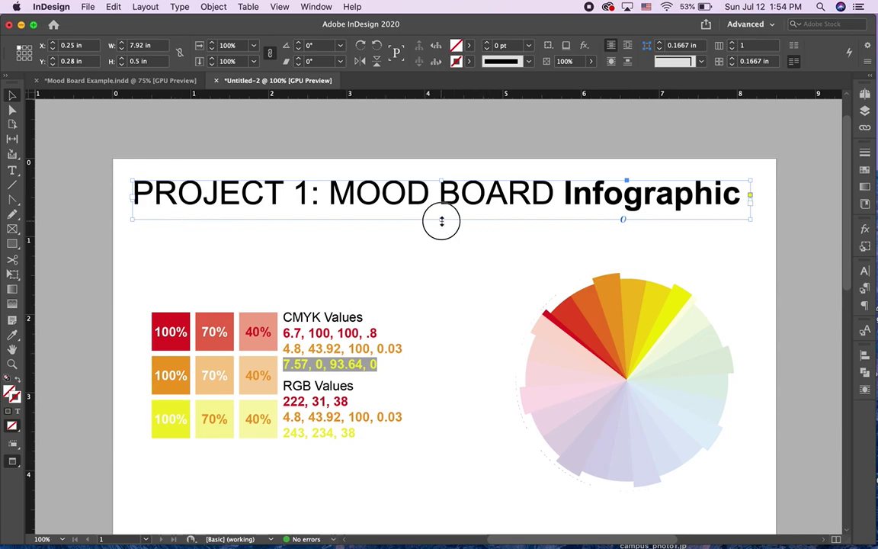
left_click_drag(442, 221, 441, 215)
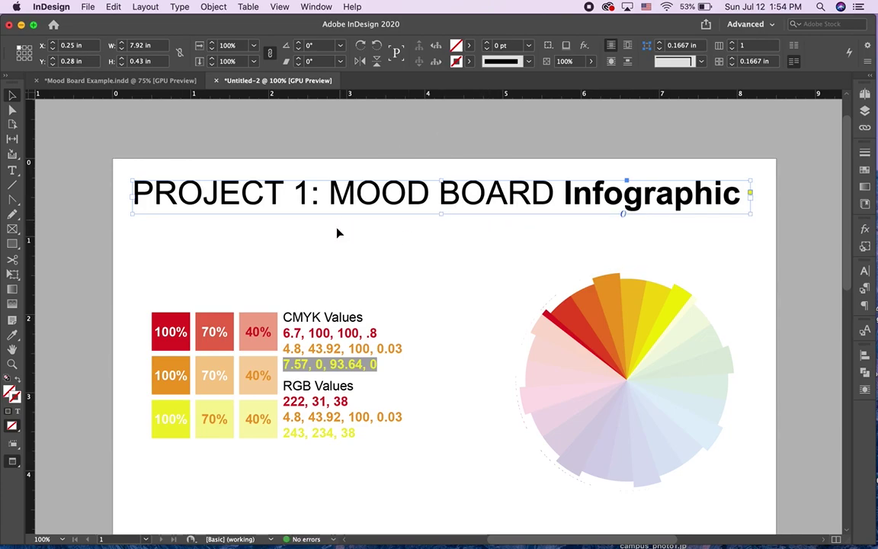
left_click(333, 254)
left_click(351, 200)
left_click(331, 239)
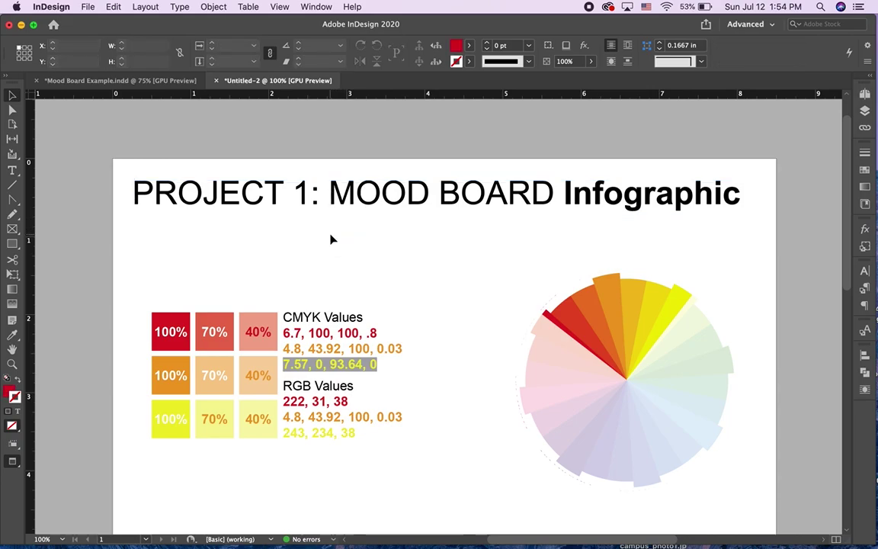
Switch the screen mode to Normal and move the title frame to the margin corner at X 0.5 in, Y 0.5 in
left_click(281, 7)
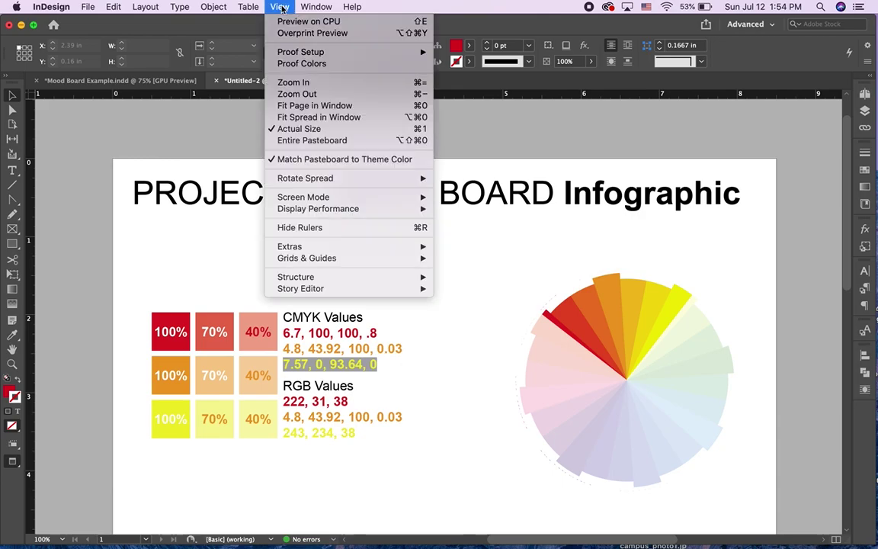
mouse_move(320, 196)
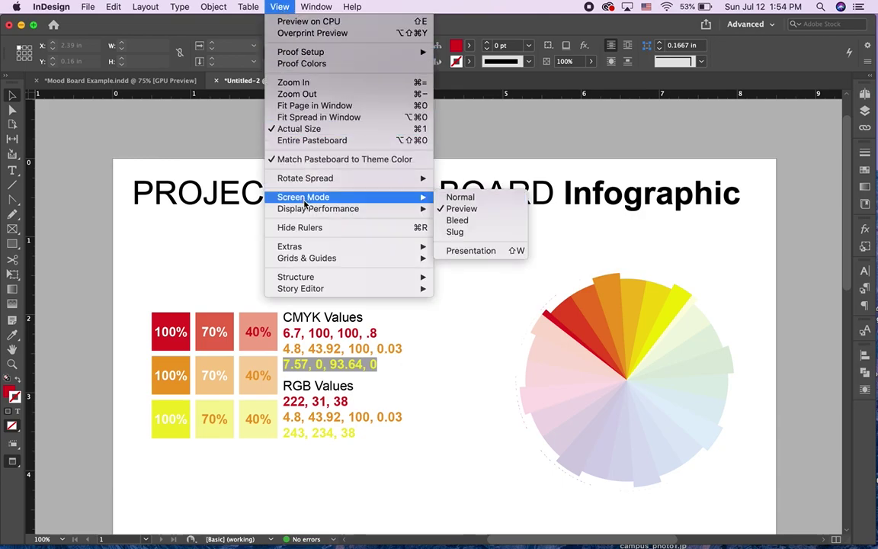
left_click(467, 197)
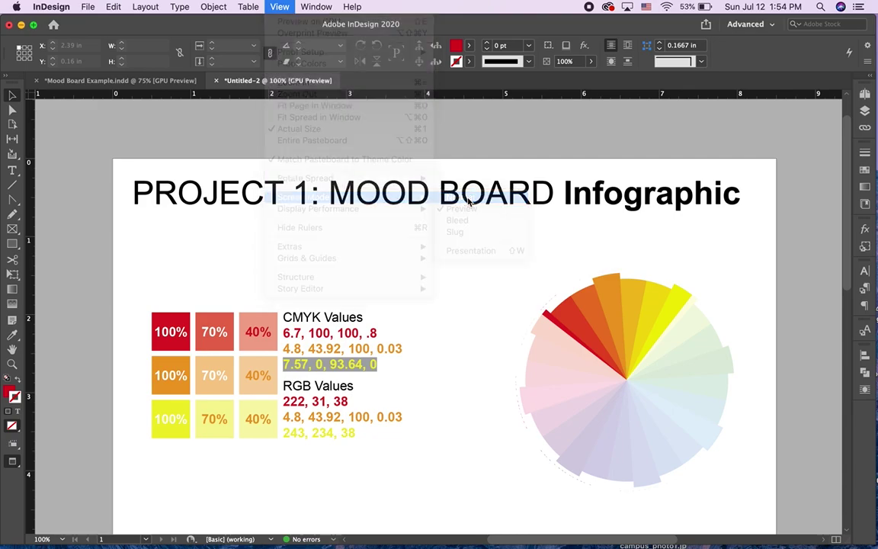
left_click_drag(140, 185, 161, 203)
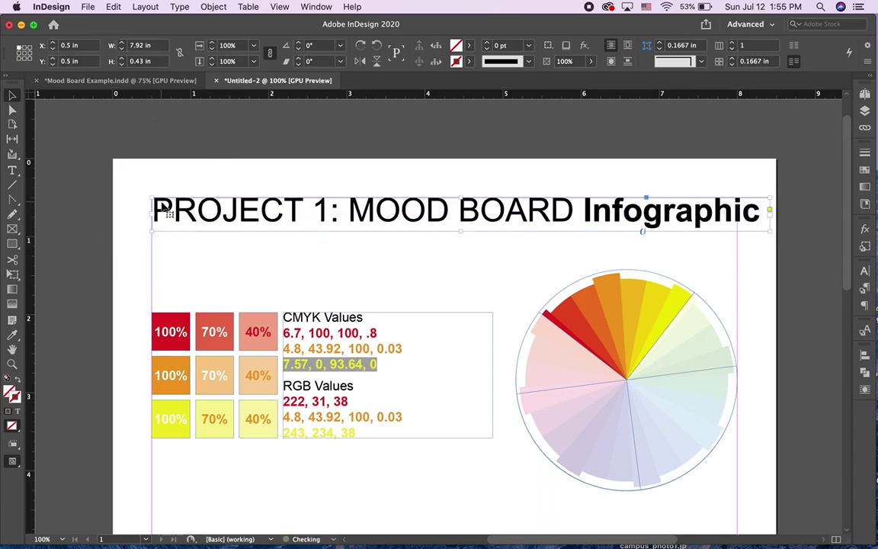
Set the title text to 29 pt with tracking of -10, and narrow its frame to about 7.5 in at the right margin
triple_click(649, 217)
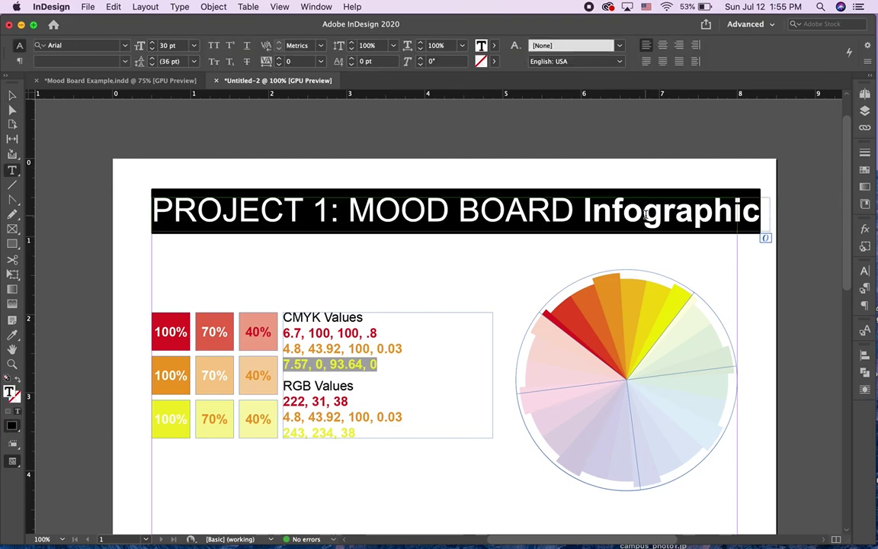
left_click(151, 49)
left_click(151, 49)
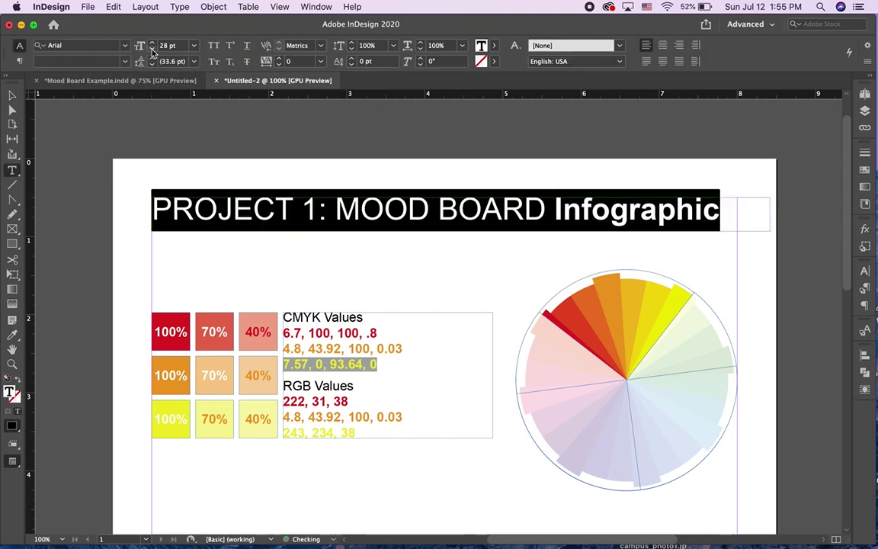
left_click(152, 43)
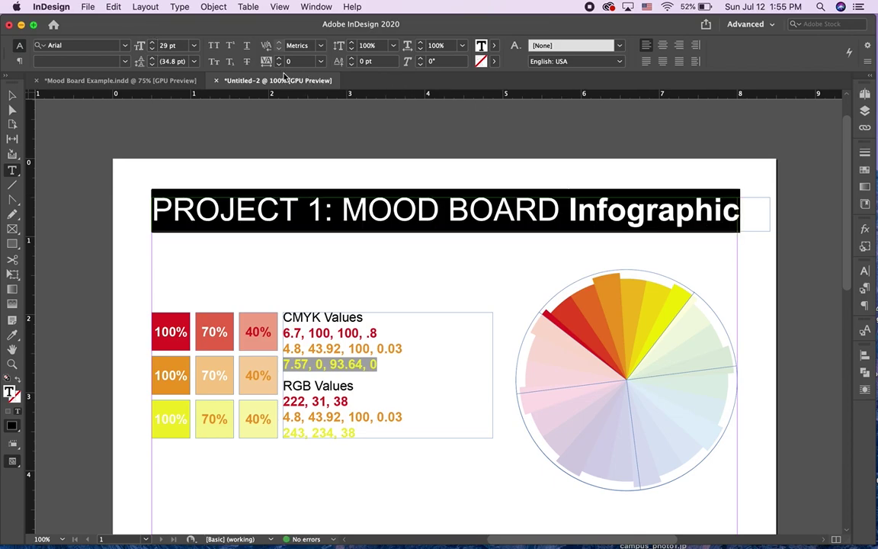
left_click(278, 64)
left_click(10, 96)
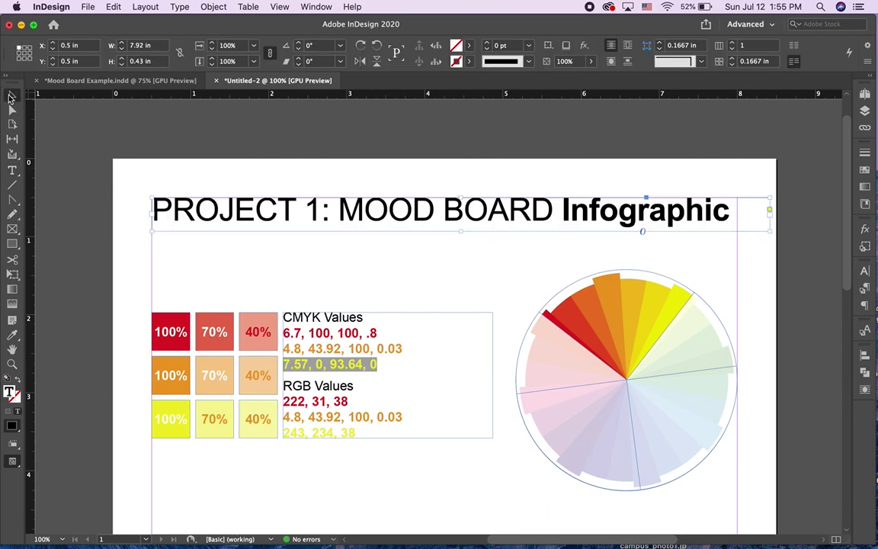
left_click_drag(766, 218, 737, 216)
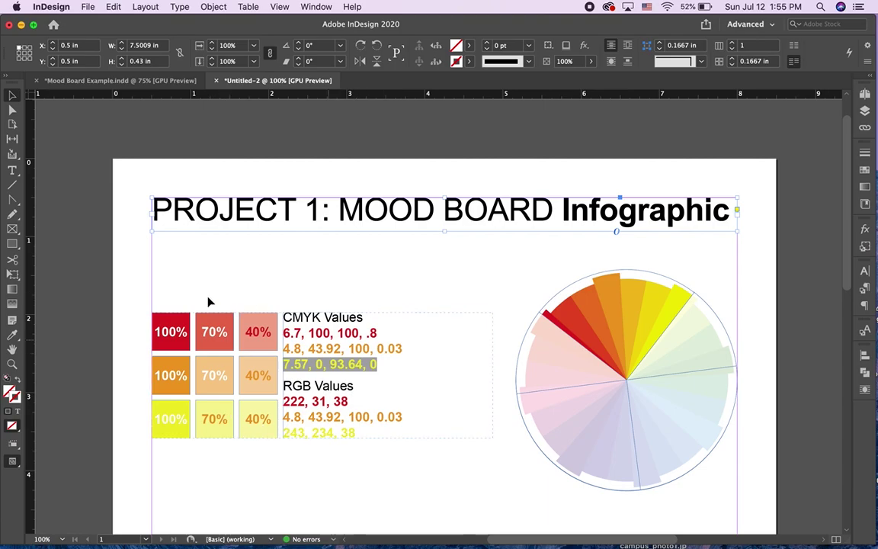
Draw a wide text frame between the title and the color swatches, starting at the left margin and ending short of the color wheel
left_click(12, 170)
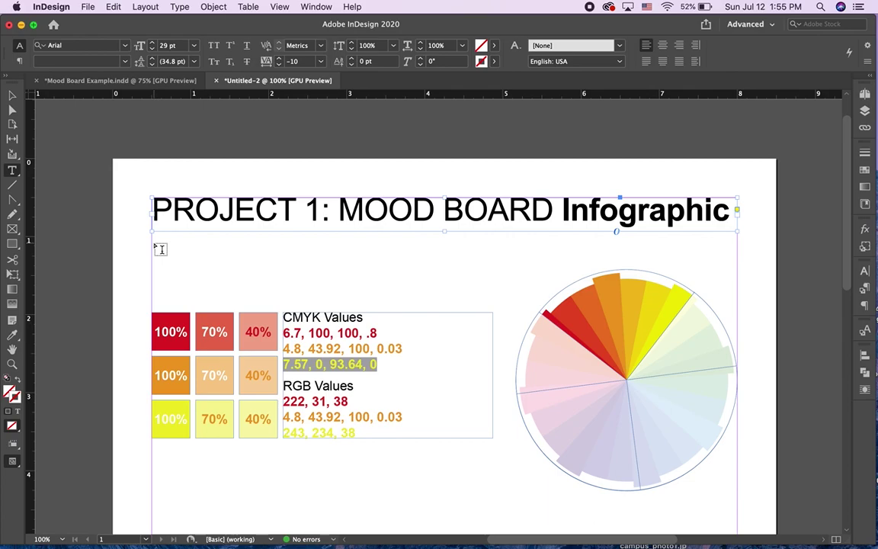
left_click_drag(154, 244, 521, 301)
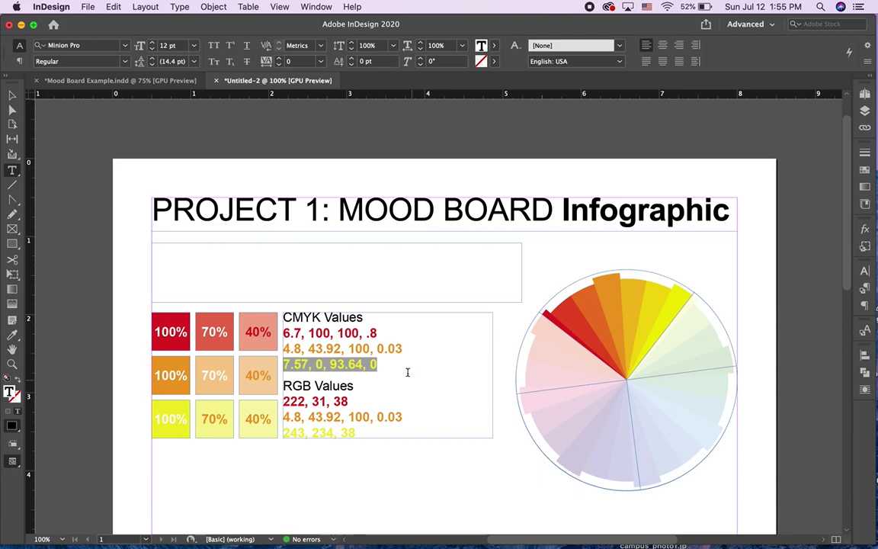
left_click(172, 265)
Examine the color scheme explanation in the Mood Board Example document and return to the mood board being built
left_click(123, 81)
scroll(241, 196, "up", 2)
scroll(240, 195, "left", 2)
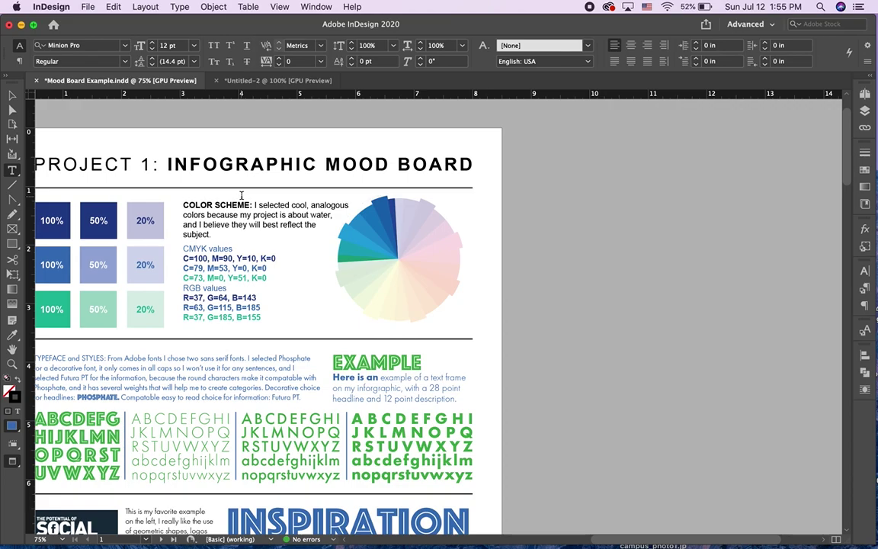
left_click_drag(237, 234, 265, 201)
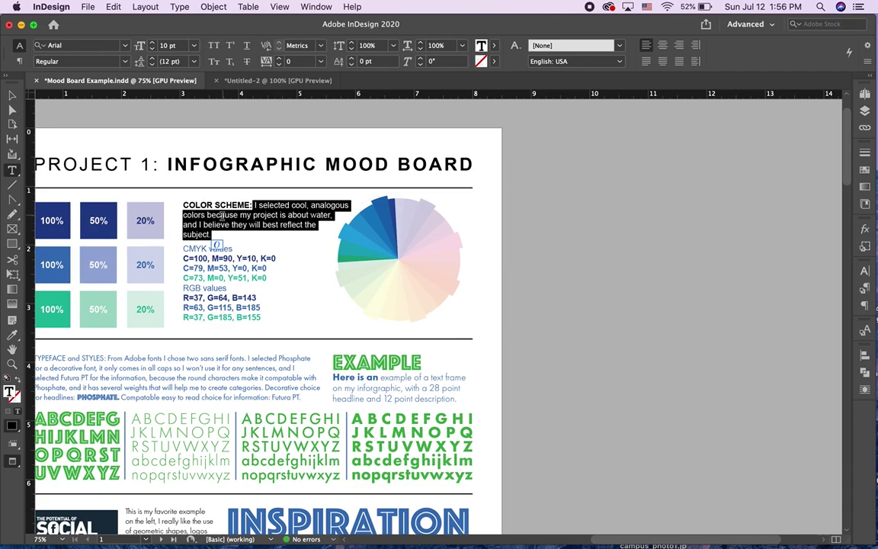
scroll(260, 229, "left", 2)
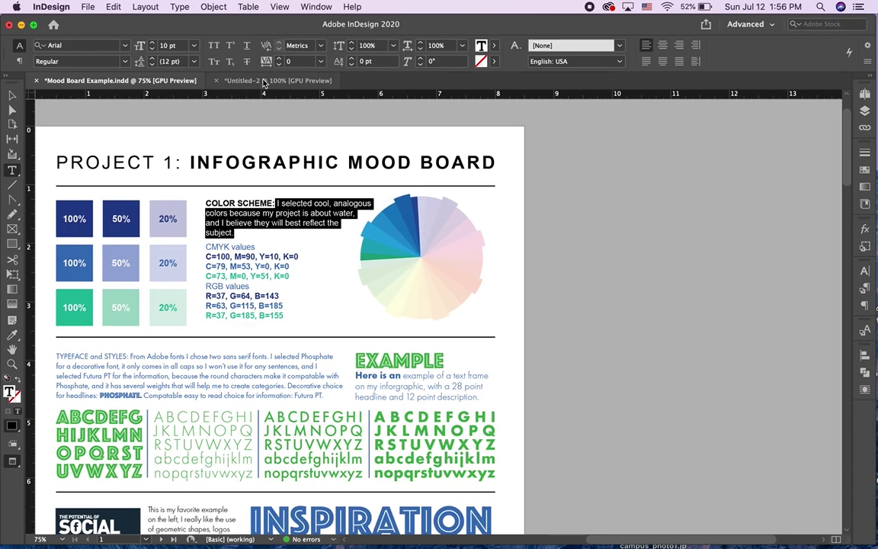
left_click(235, 81)
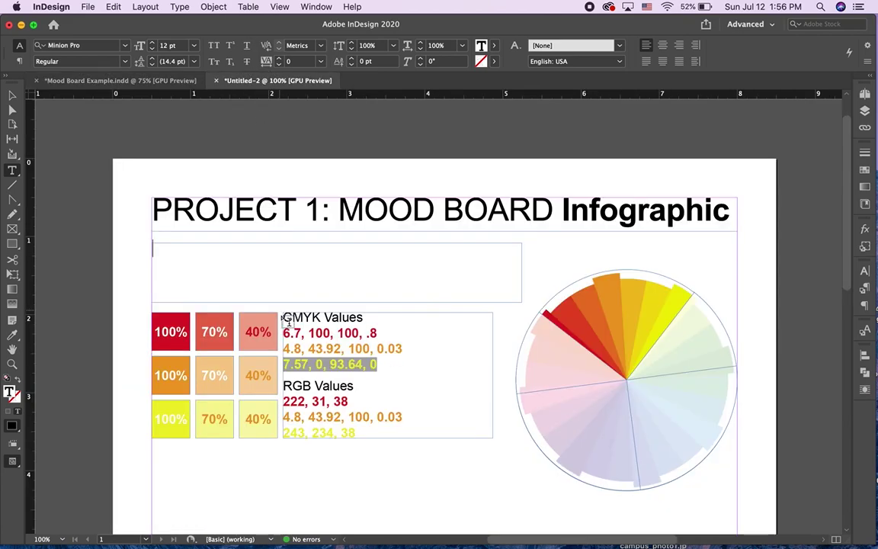
Enter "Write about why you choose these colors." in the empty frame below the title
left_click(214, 264)
type("Write ")
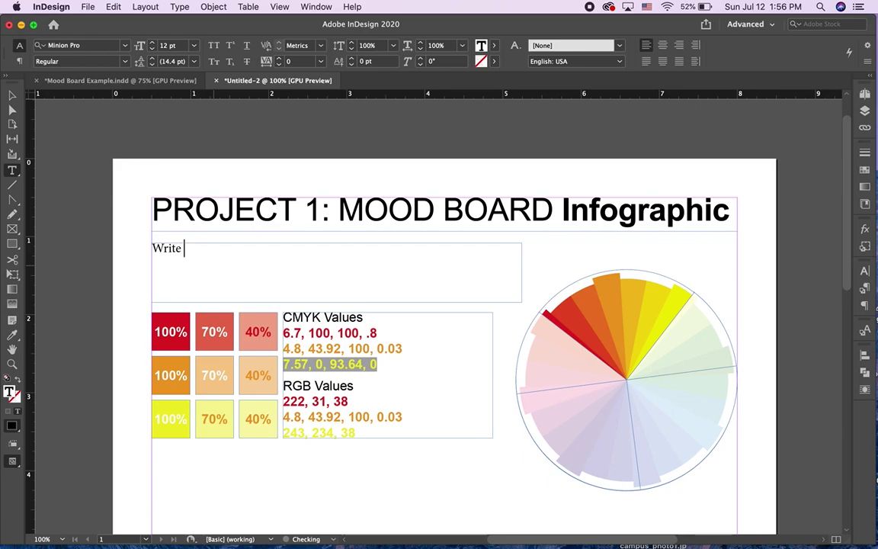
type("about why you choo")
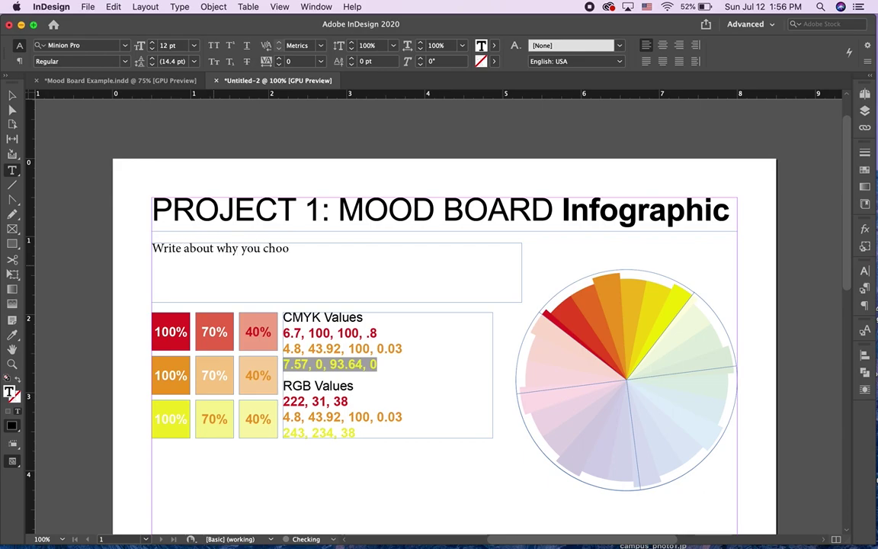
type("se these col")
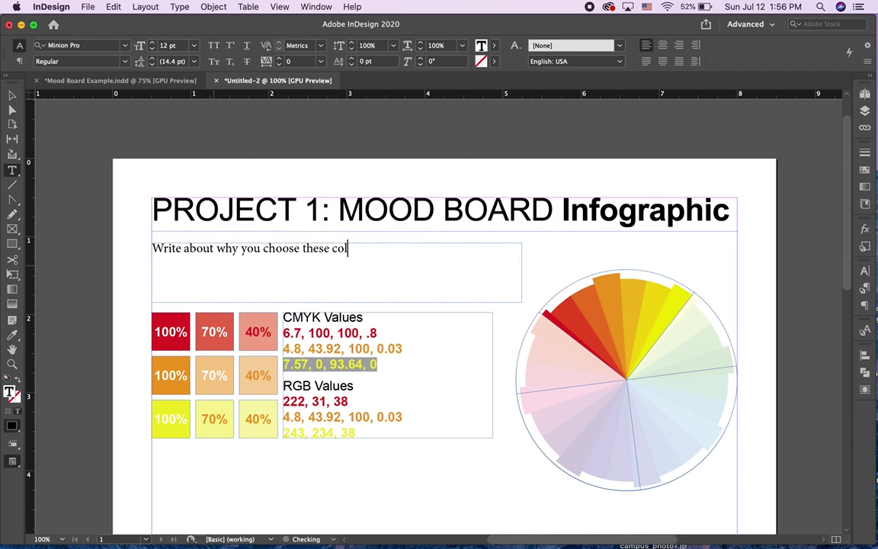
type("ors.")
Change the font of the sentence about choosing colors to Arial Regular
left_click_drag(373, 249, 102, 239)
left_click(87, 46)
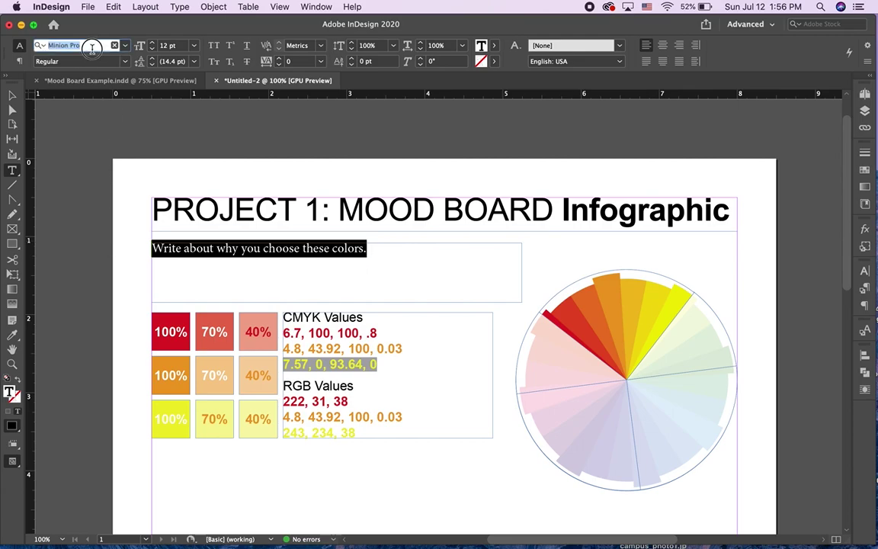
type("Arial Reg")
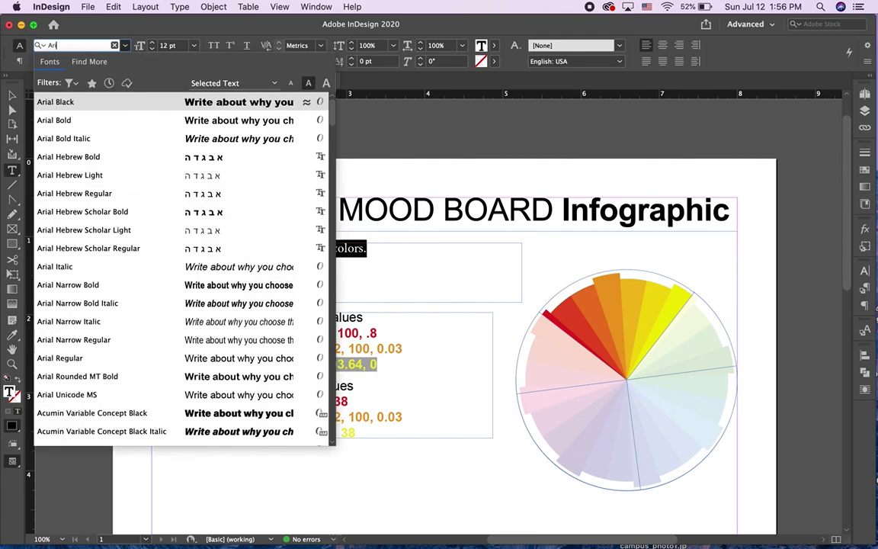
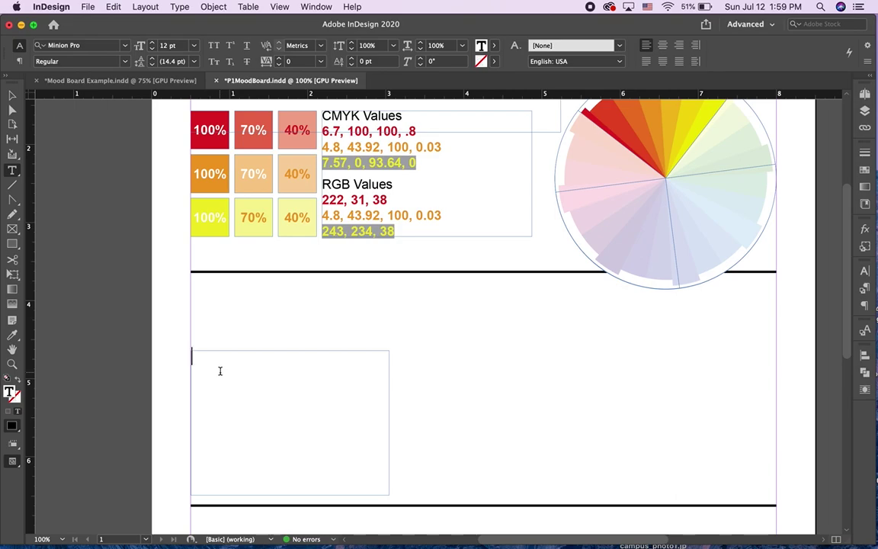
Enter the capital letters "ABCDEFGHIJKLMONPQRSTUVWXYZ" in the empty text frame between the two lower rules
type("ABCD")
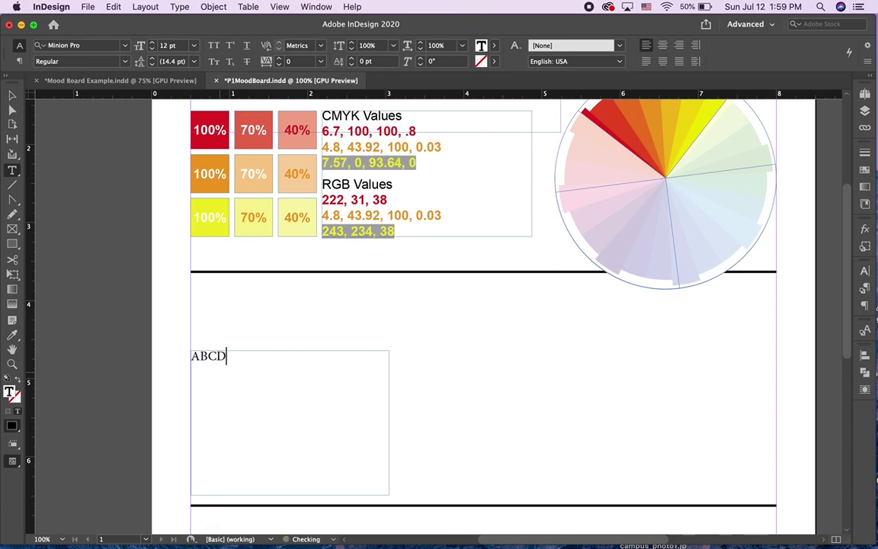
type("EFGHIJKLM")
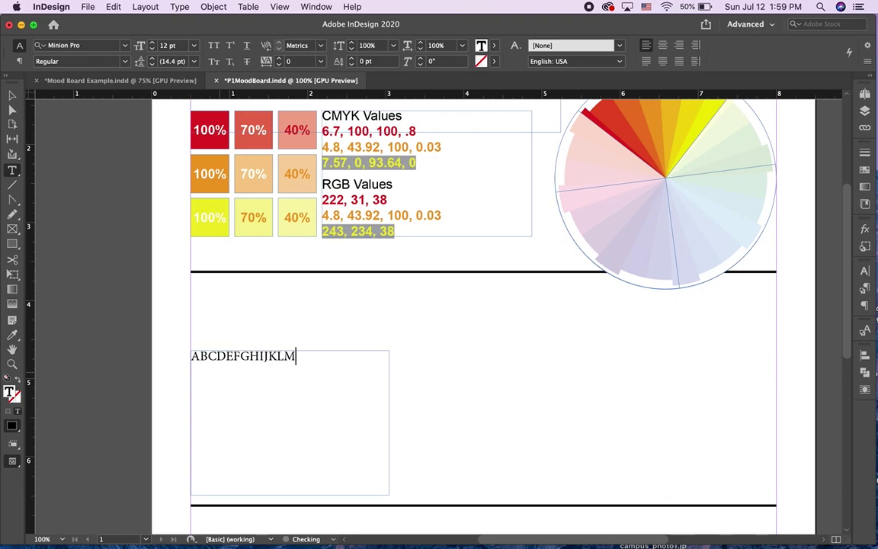
type("ONPQRSTUVWX")
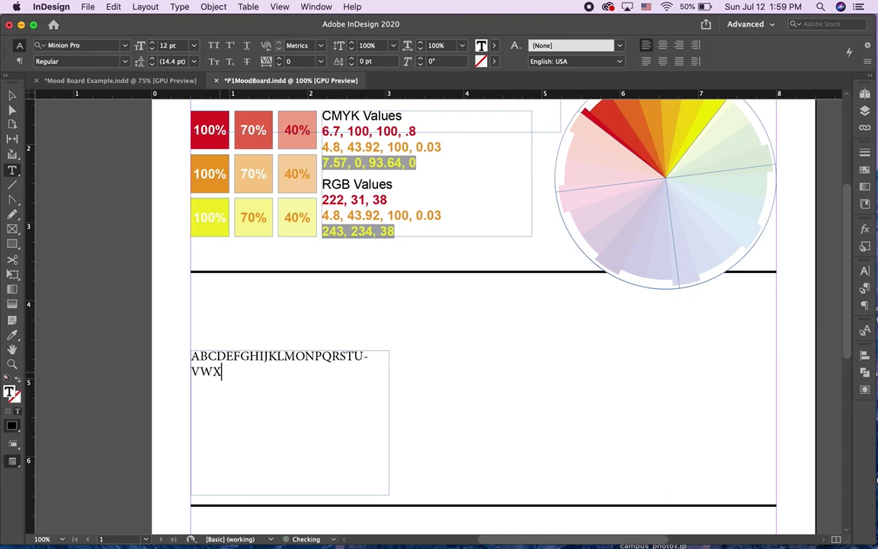
type("YX")
key("Left")
key("Left")
key("BackSpace")
left_click_drag(230, 372, 210, 372)
type("XYZ")
Enlarge all of the alphabet text to 28 pt
left_click_drag(237, 372, 176, 343)
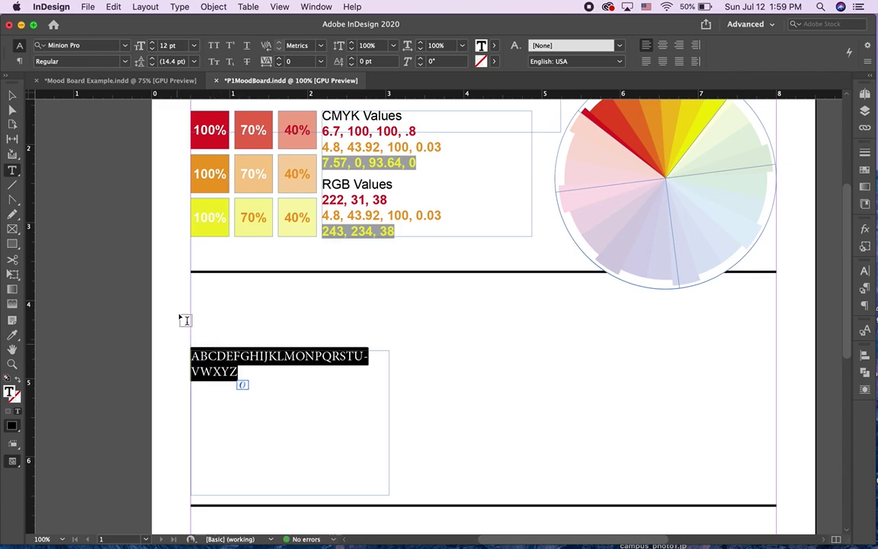
left_click(152, 43)
left_click(153, 42)
left_click(152, 43)
left_click(152, 42)
left_click(152, 43)
left_click(153, 43)
left_click(152, 43)
left_click(153, 43)
left_click(153, 42)
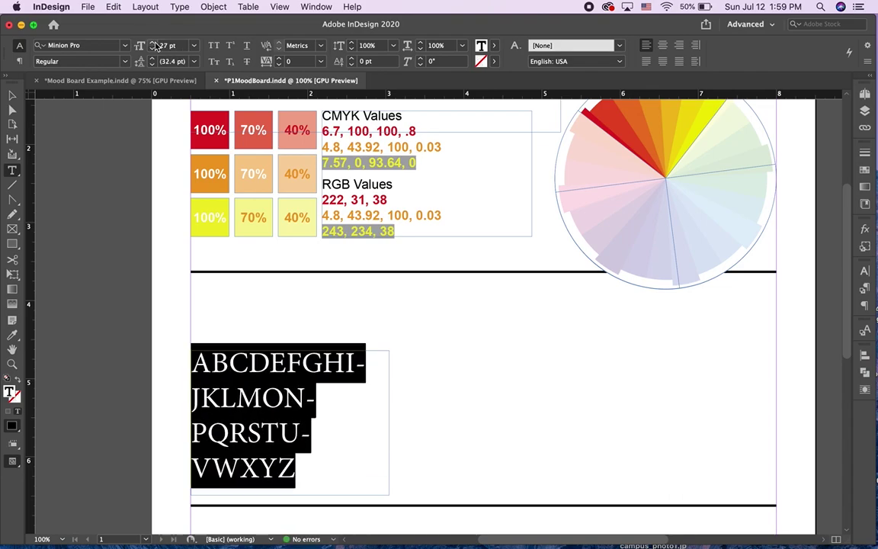
left_click(153, 44)
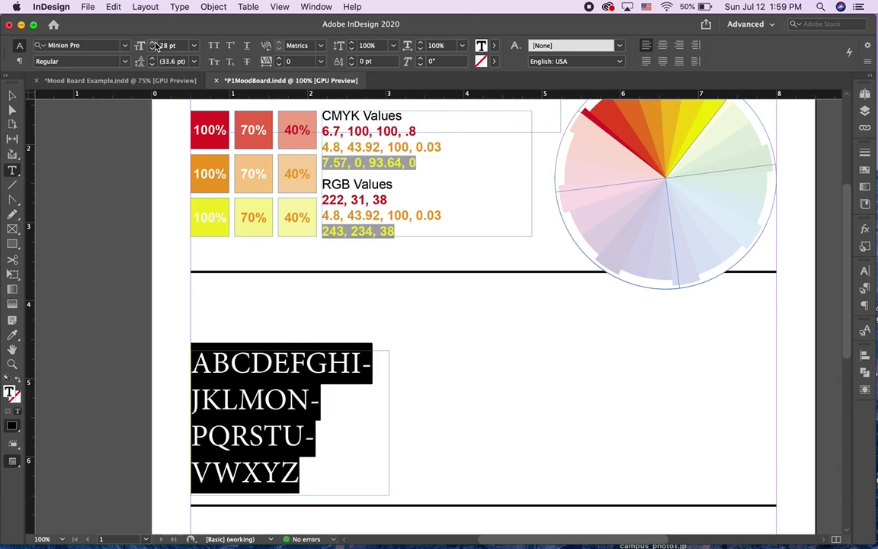
Set the alphabet text's leading to 29 pt and reduce its size to 25 pt
left_click(151, 64)
left_click(151, 64)
left_click(152, 64)
left_click(152, 64)
left_click(152, 65)
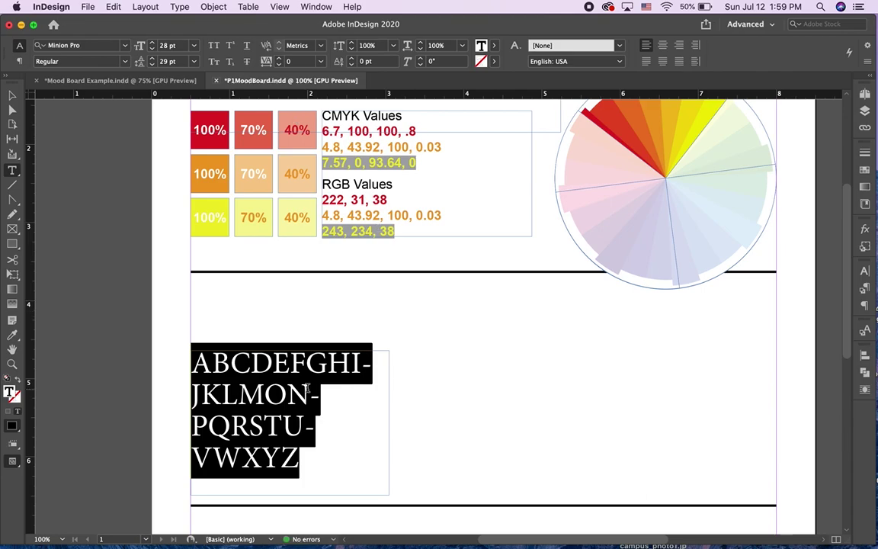
left_click(152, 50)
left_click(152, 49)
left_click(152, 49)
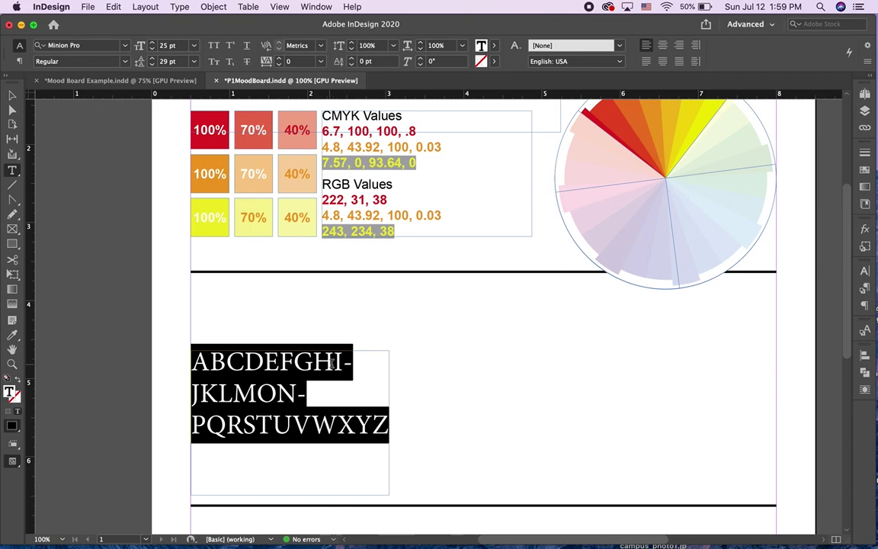
Break the alphabet into three lines, with breaks after the letters H and R
left_click(333, 362)
key("shift+Return")
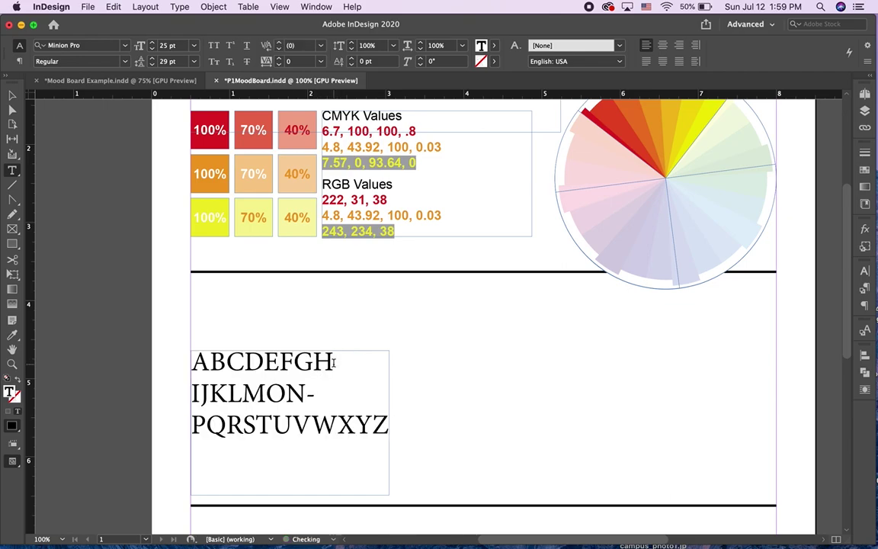
left_click(258, 424)
key("shift+Return")
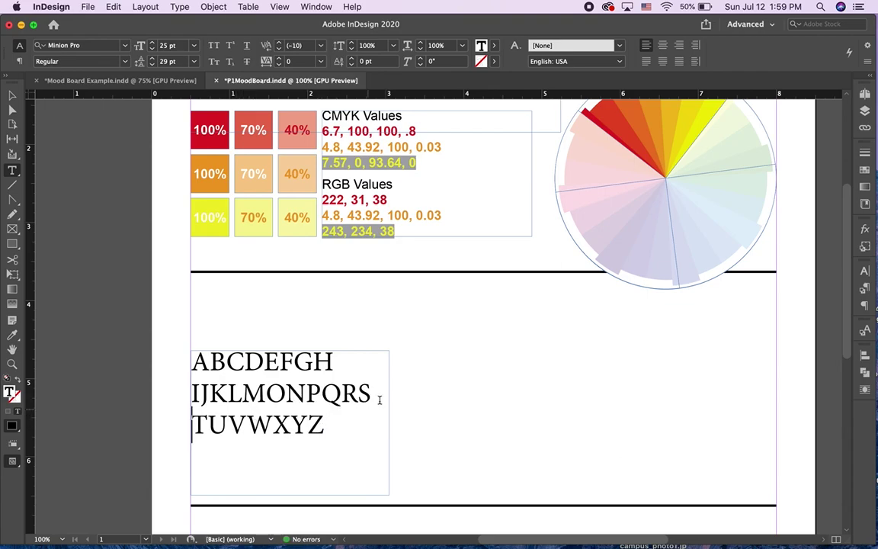
left_click(362, 393)
key("shift+Return")
left_click(192, 455)
key("BackSpace")
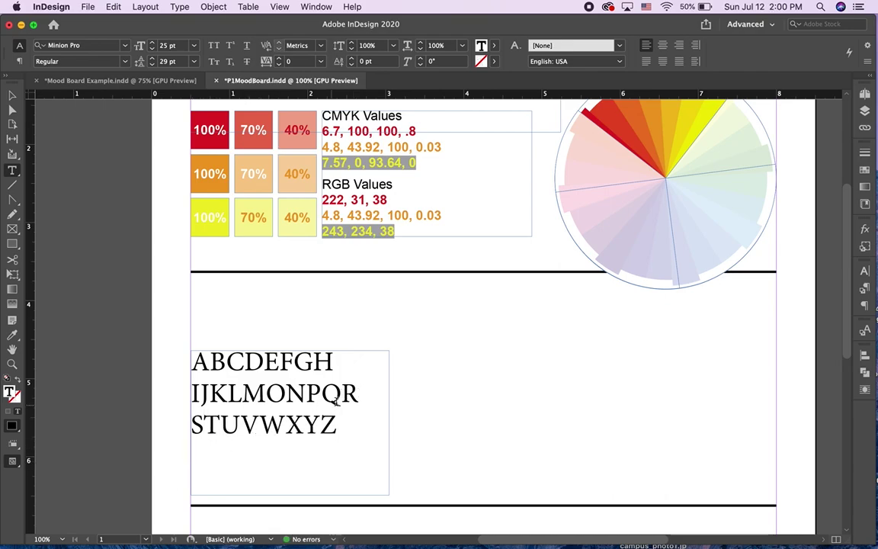
Move the alphabet's first line break from after H to after J
left_click(193, 392)
key("BackSpace")
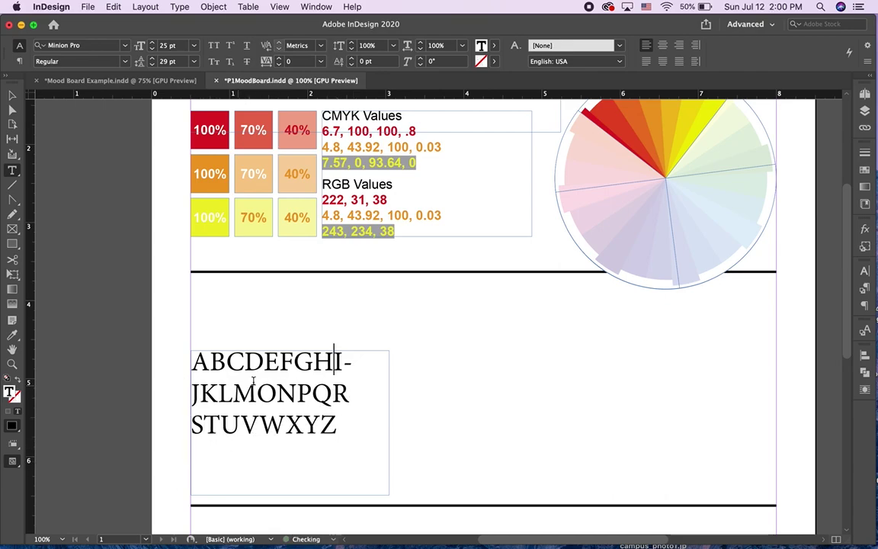
left_click(196, 392)
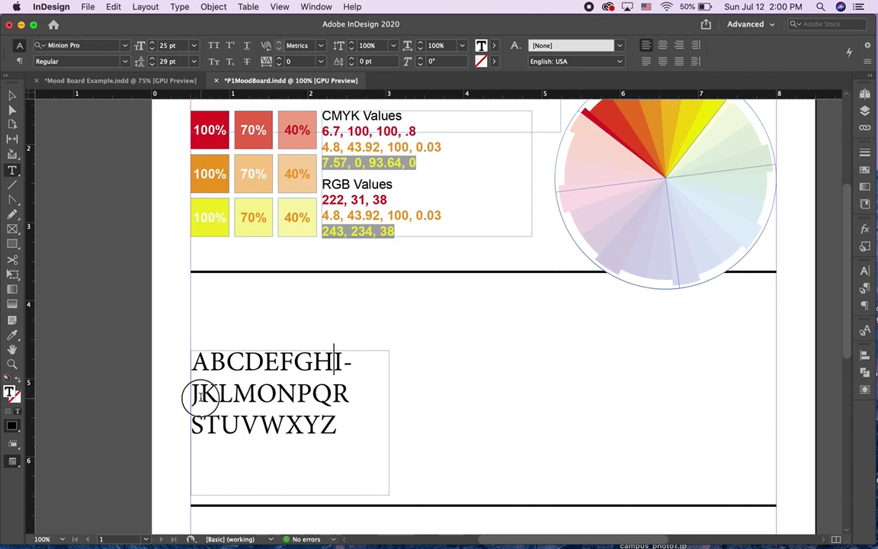
key("Return")
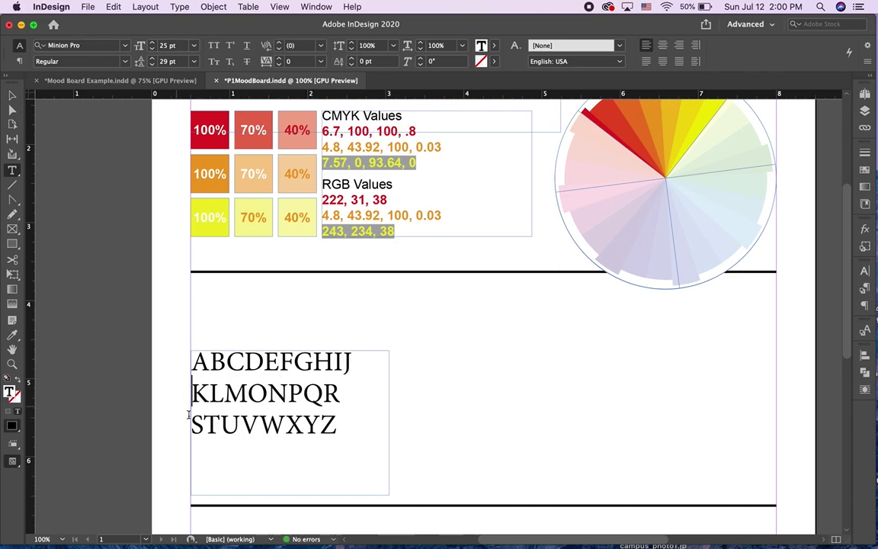
Enlarge the three-line alphabet text to 29 pt
left_click_drag(345, 420, 181, 360)
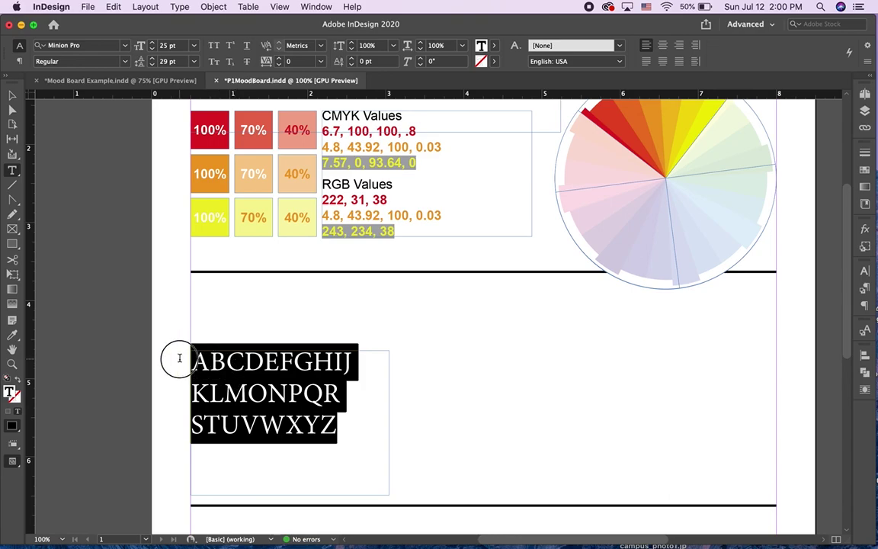
key("super+shift+period")
key("super+shift+period")
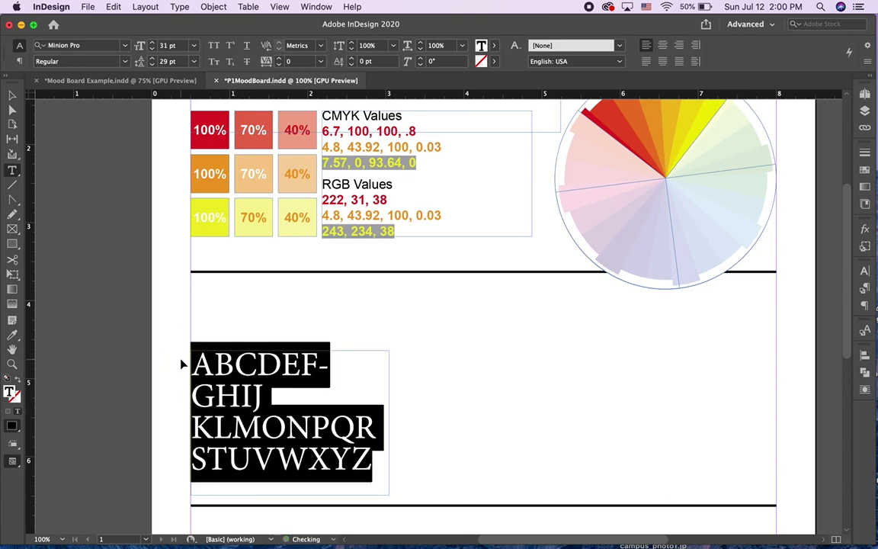
key("super+shift+comma")
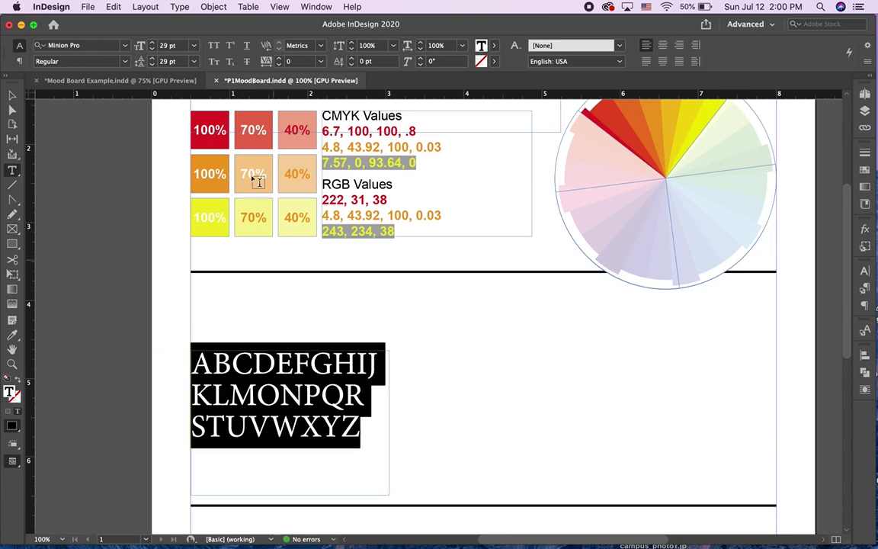
Widen the alphabet's text frame slightly toward the right and select all of its text
left_click(12, 95)
left_click_drag(388, 421, 171, 361)
double_click(379, 430)
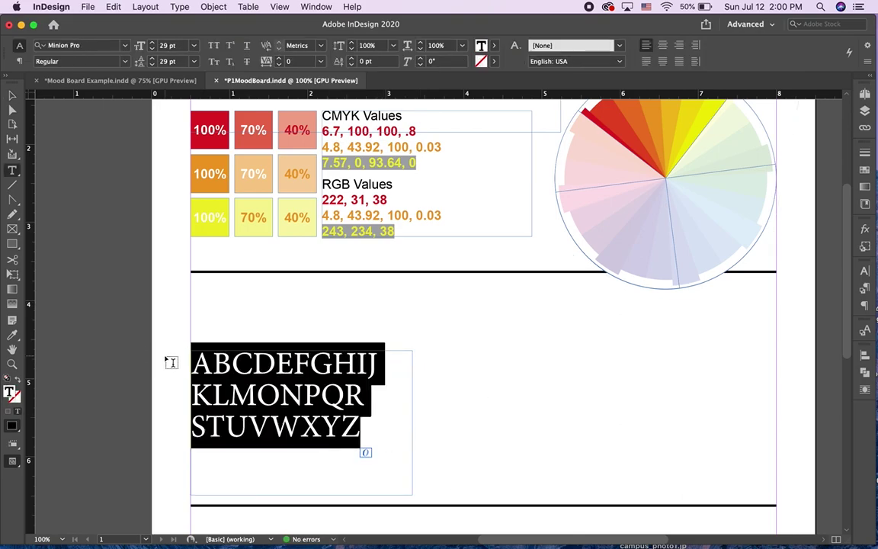
Set the selected three-line alphabet's font to Phosphate Inline
left_click(125, 45)
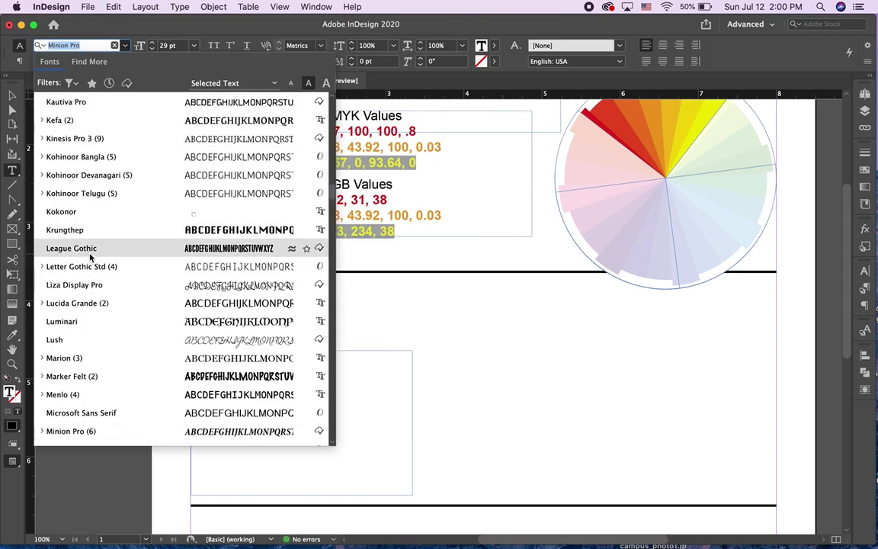
scroll(90, 258, "up", 15)
scroll(90, 257, "up", 15)
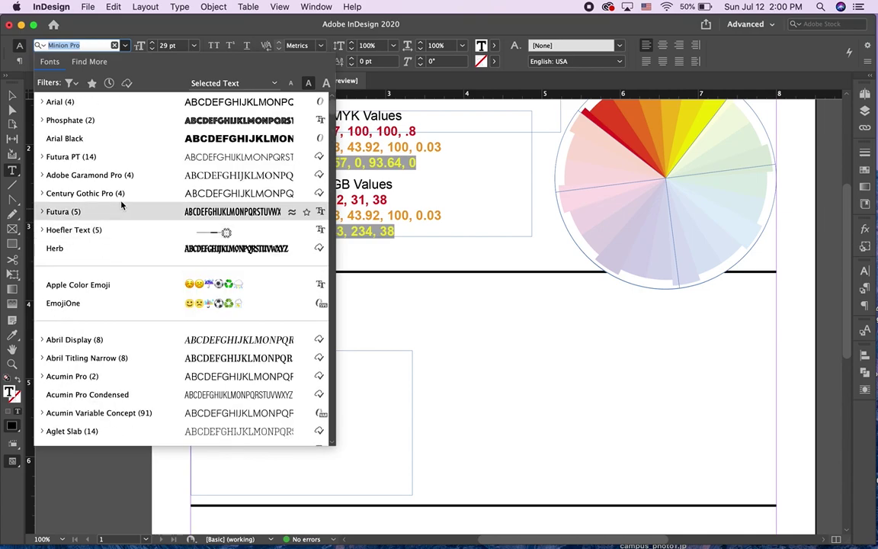
left_click(262, 122)
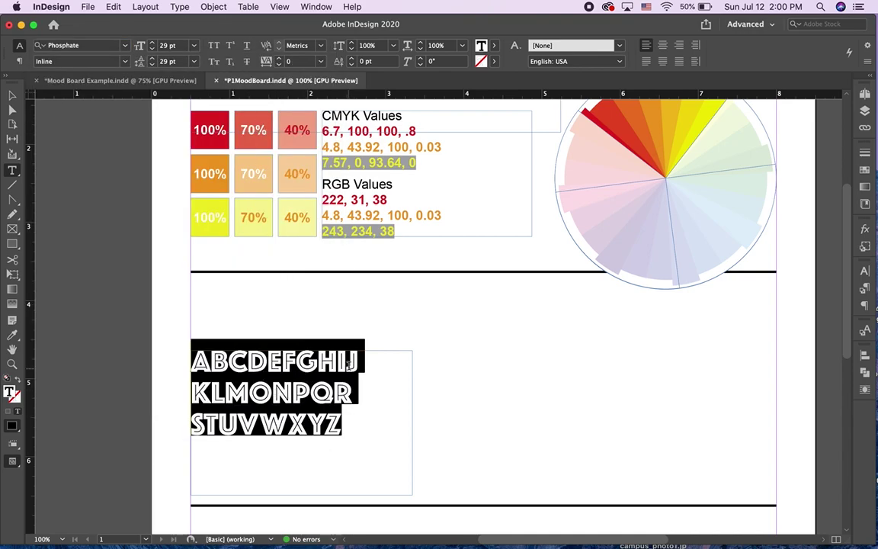
Move the alphabet's line breaks so the first line ends after I and the second after Q
left_click(349, 366)
key("Return")
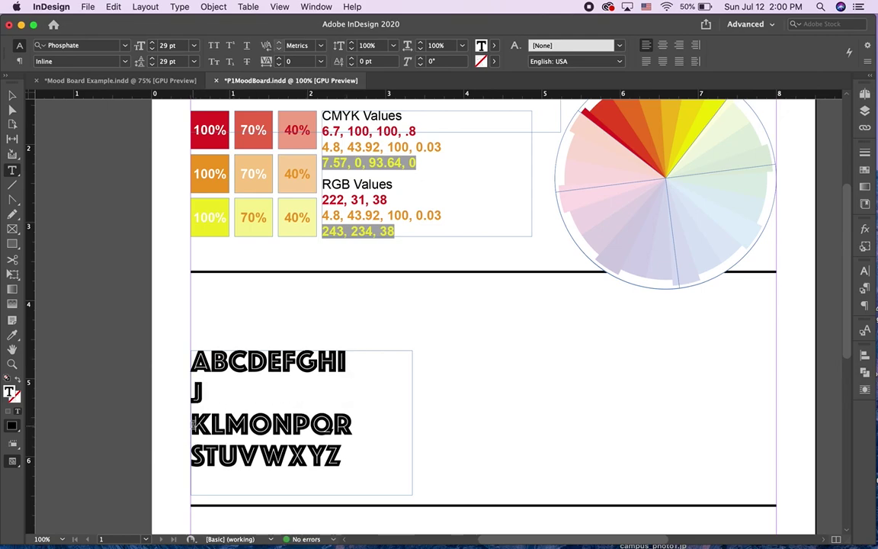
key("Right")
key("Delete")
left_click(347, 391)
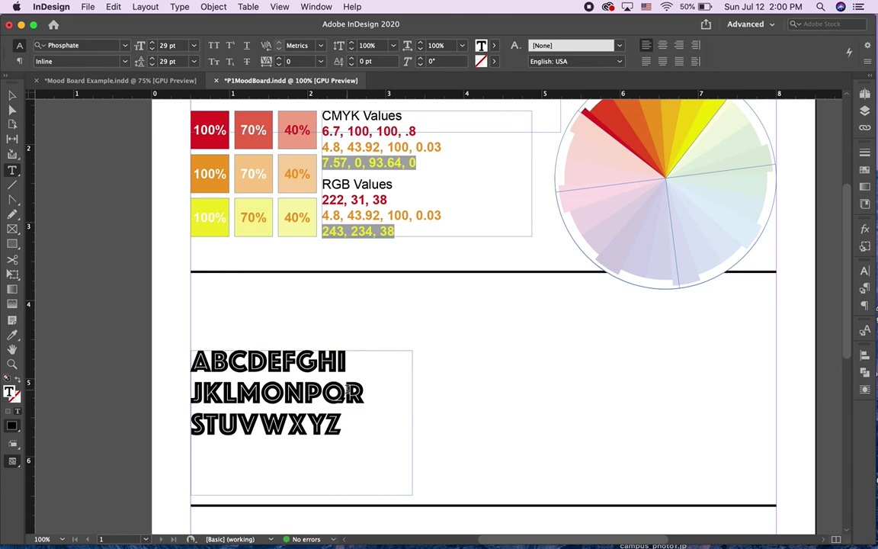
key("Return")
left_click(210, 412)
key("Delete")
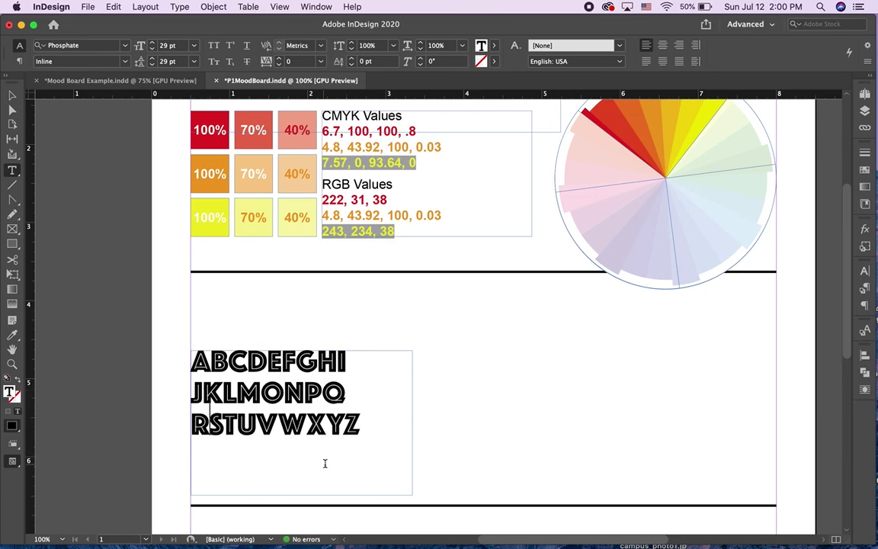
Justify all lines of the alphabet and shrink its text frame to about 2.48 in wide and 1.19 in high
left_click_drag(368, 423, 158, 348)
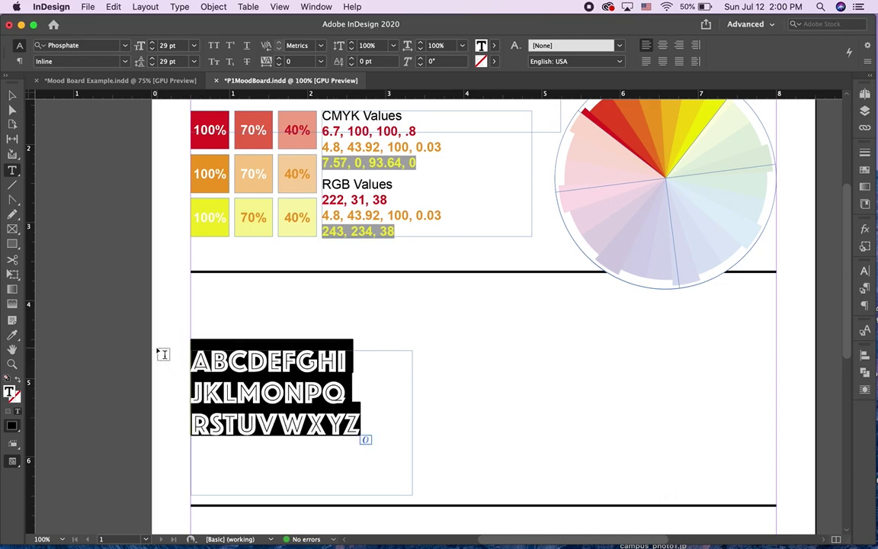
left_click(681, 65)
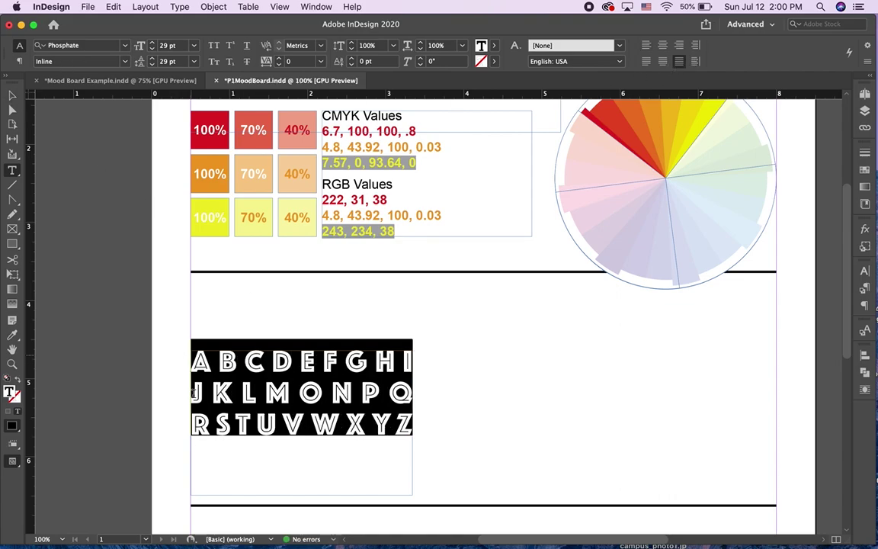
left_click(12, 98)
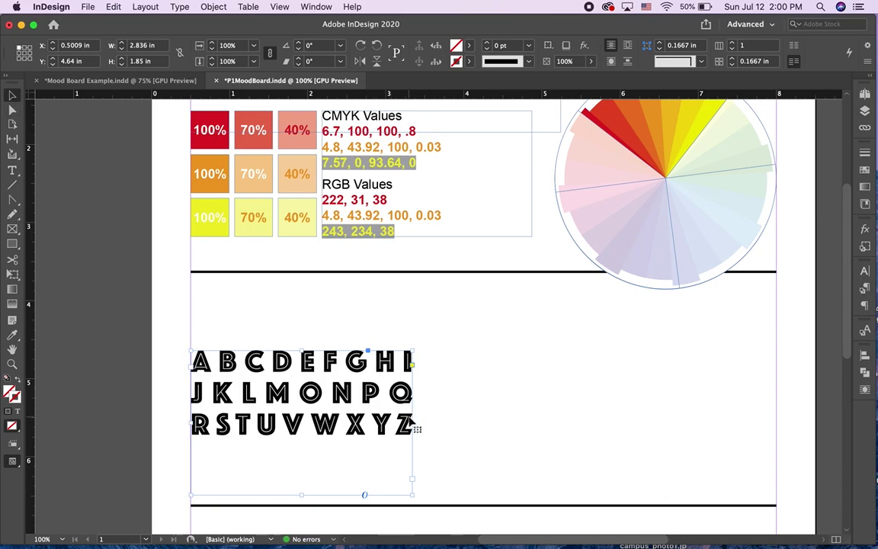
left_click_drag(412, 423, 385, 423)
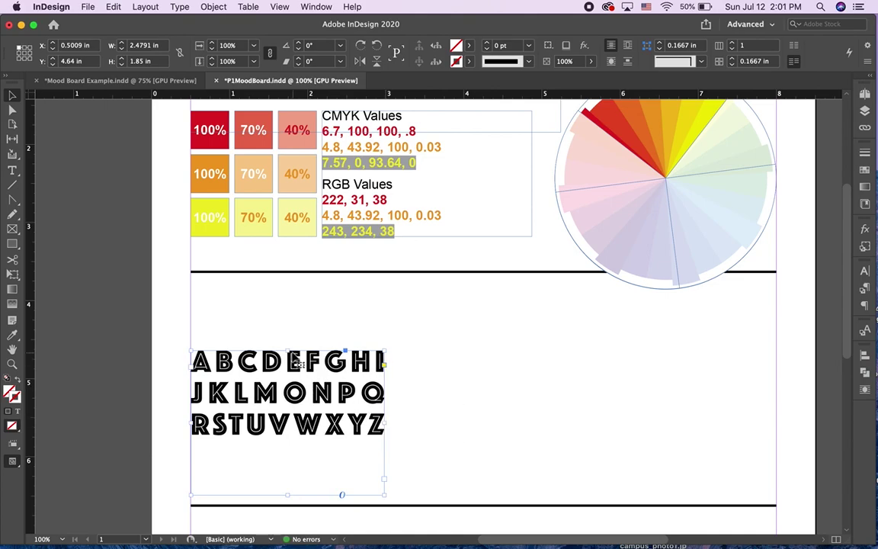
left_click_drag(289, 493, 290, 444)
left_click(408, 422)
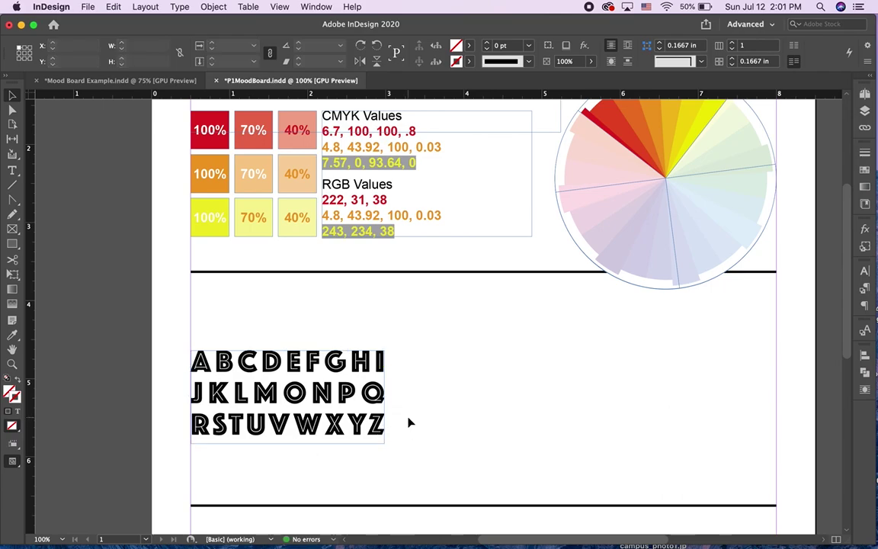
Duplicate the alphabet frame beside the original at about X 3.09 in and select all of the copy's text
left_click_drag(229, 370, 429, 366)
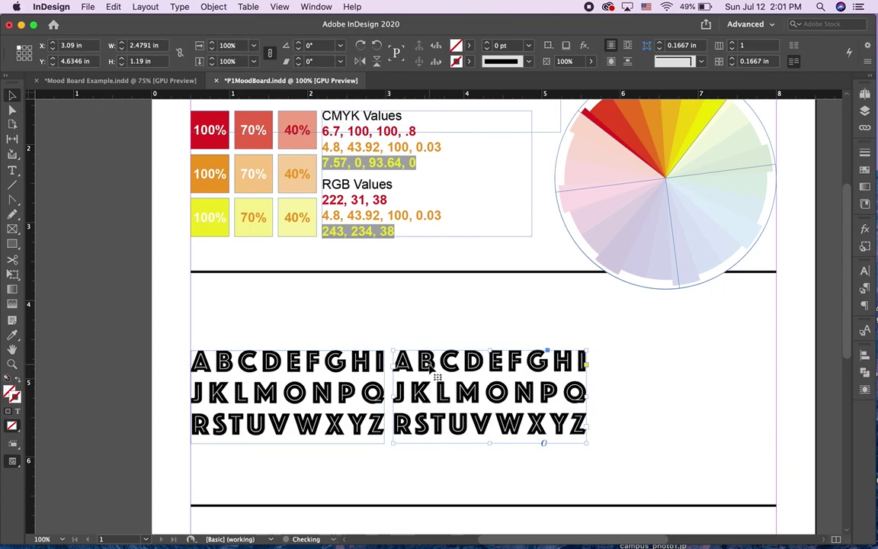
triple_click(427, 362)
key("super+a")
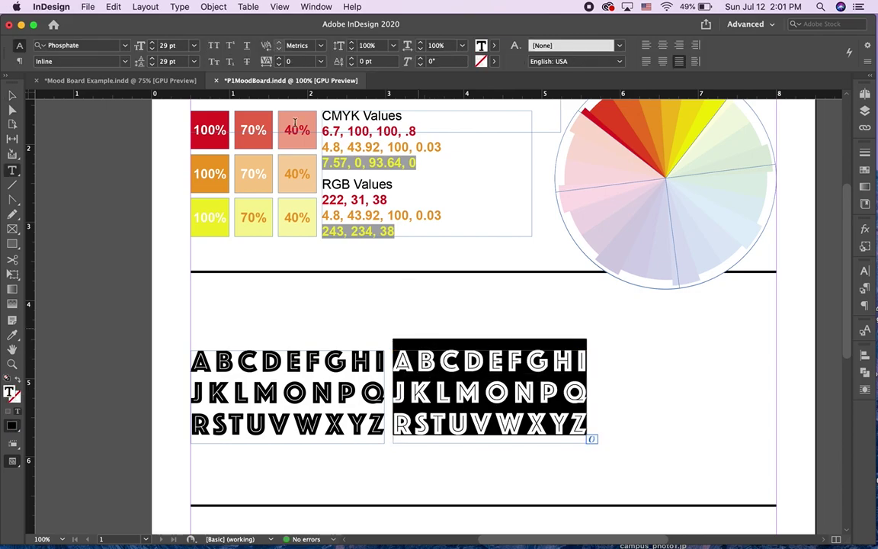
Try setting the copied alphabet to the first Arial match, Arial Black
left_click(96, 47)
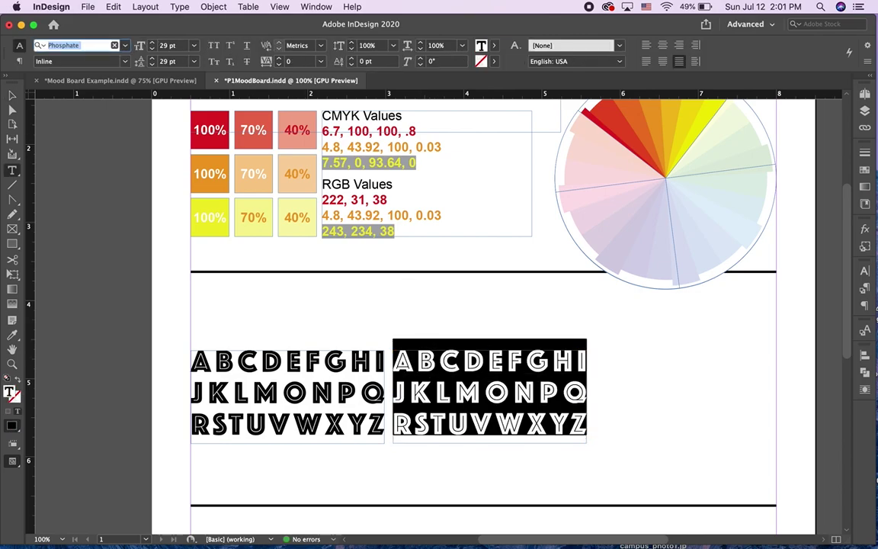
type("arial")
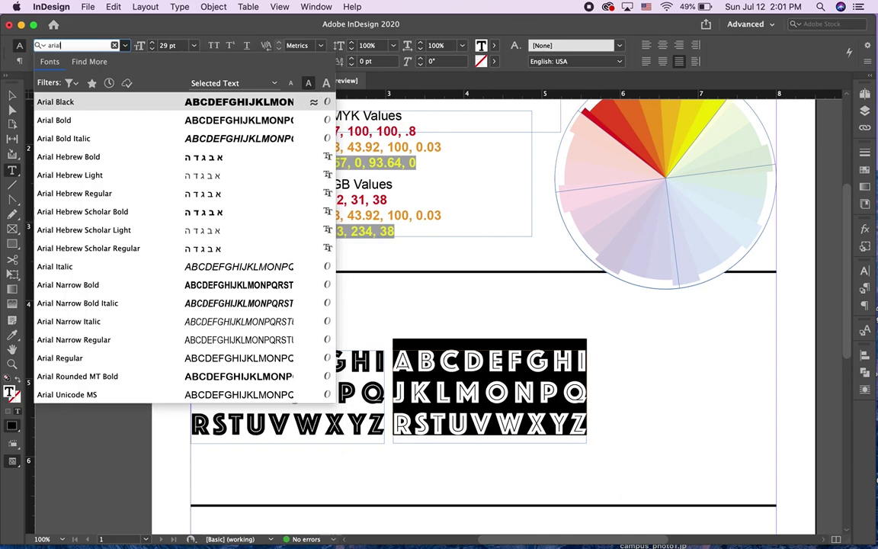
key("Return")
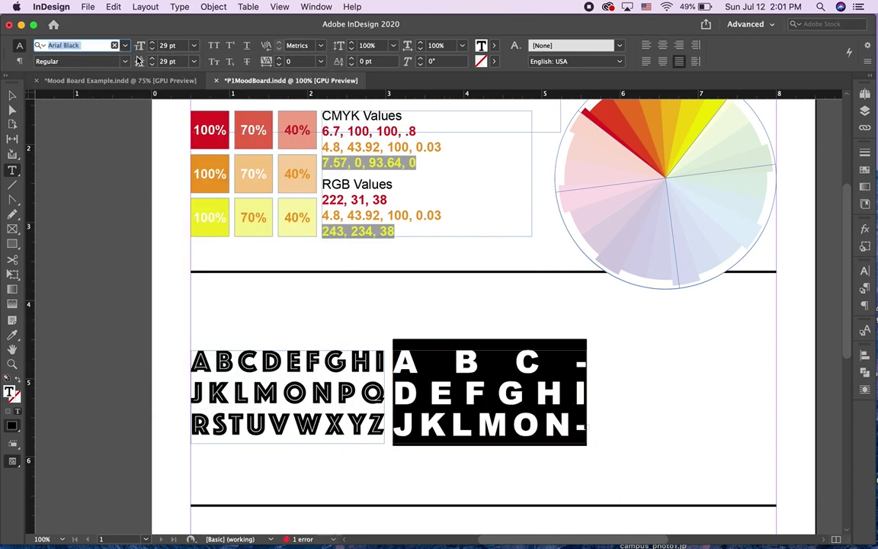
left_click(86, 46)
key("BackSpace")
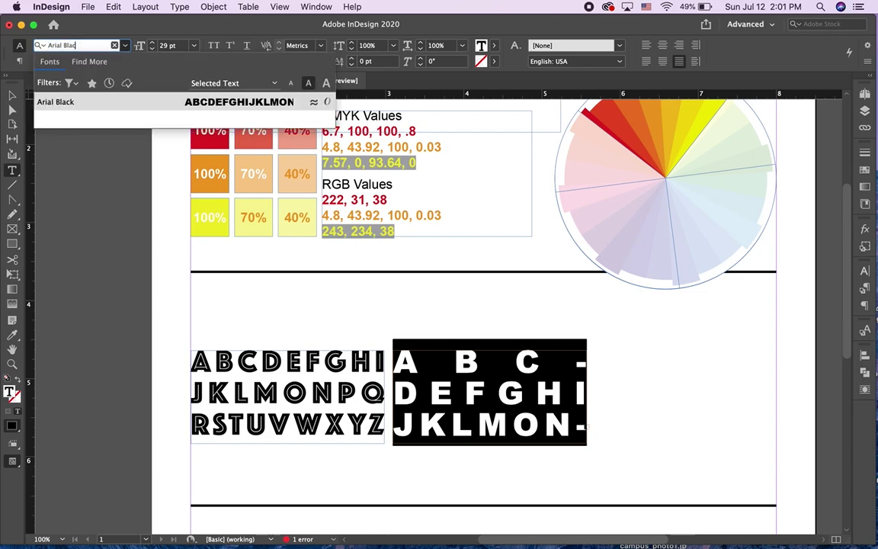
key("BackSpace")
key("BackSpace")
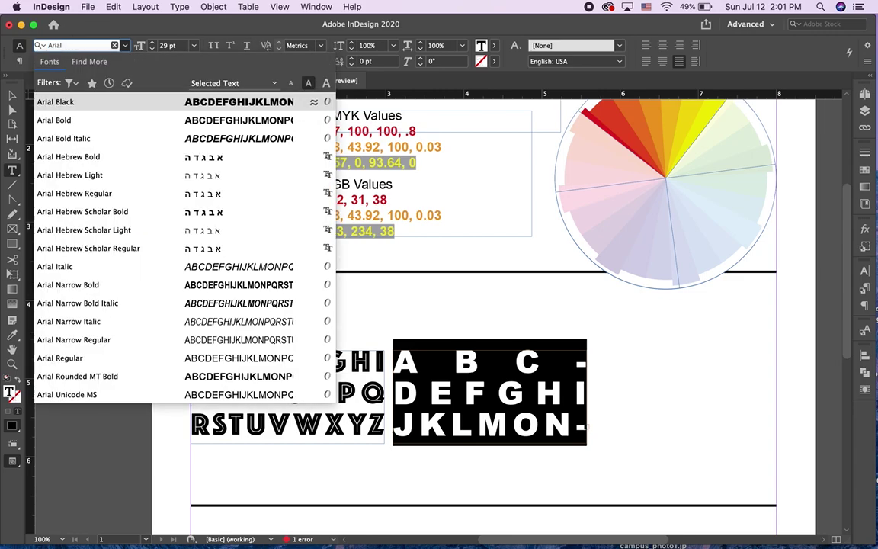
key("Return")
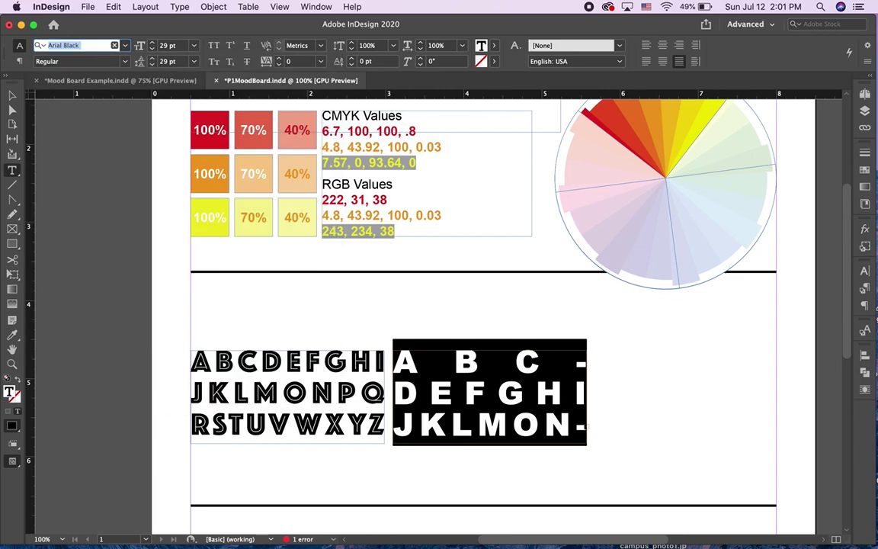
Set the copied alphabet's font to Arial Regular
left_click(92, 46)
left_click_drag(98, 45, 26, 44)
type("Arial")
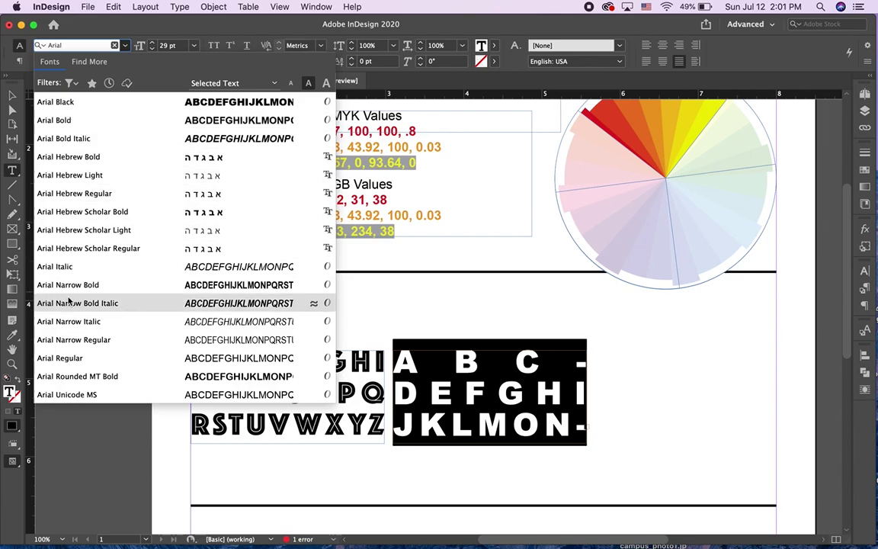
left_click(77, 361)
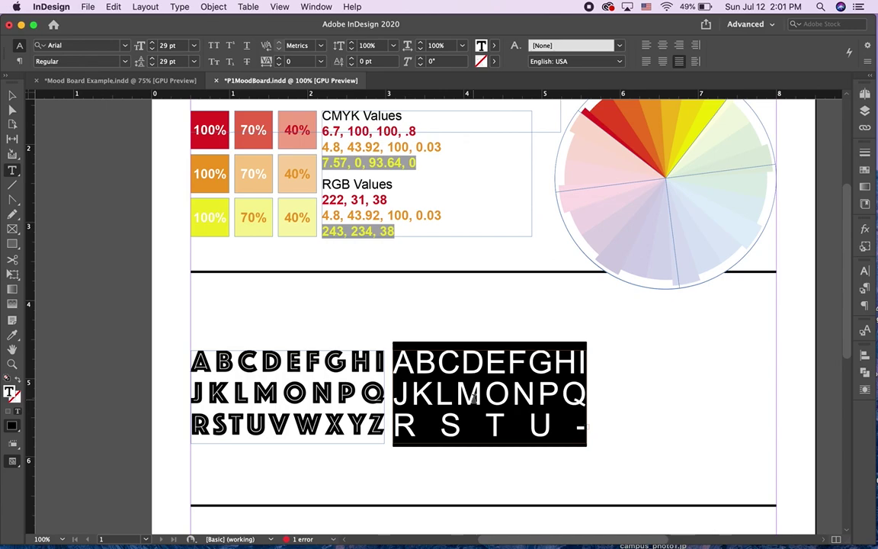
Tighten the tracking of the whole Arial alphabet to -30 so it fits on three lines
left_click(438, 370)
left_click(279, 65)
left_click(279, 65)
left_click(279, 64)
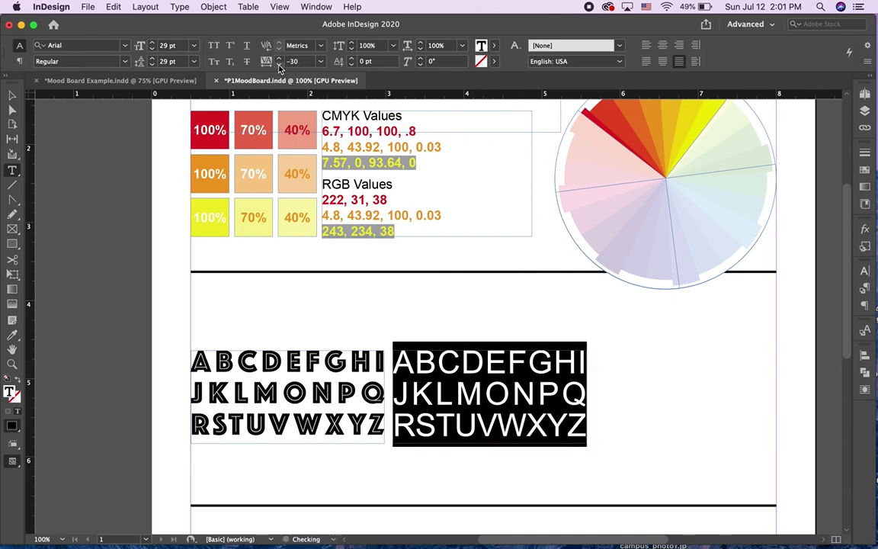
left_click(554, 380)
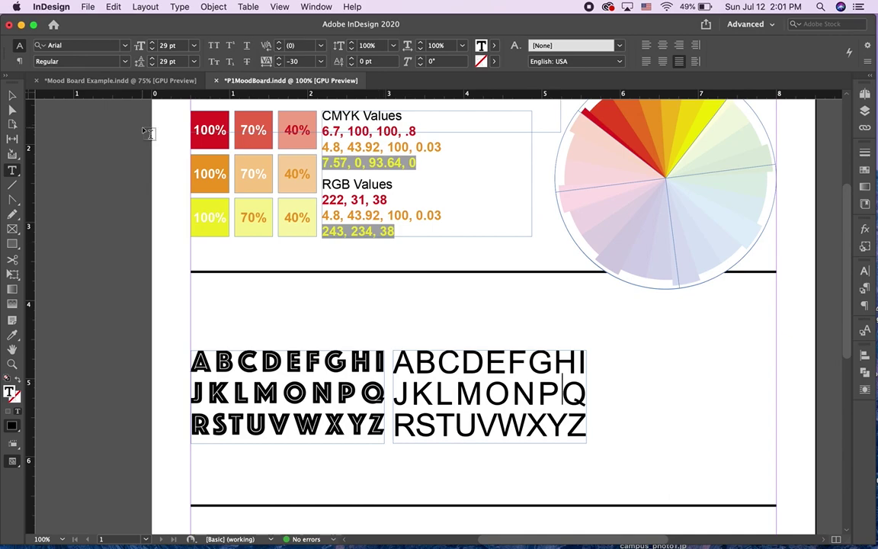
Raise the alphabet samples to about Y 4.3 in and place an evenly spaced copy of the Arial one at about X 5.84 in
left_click(14, 95)
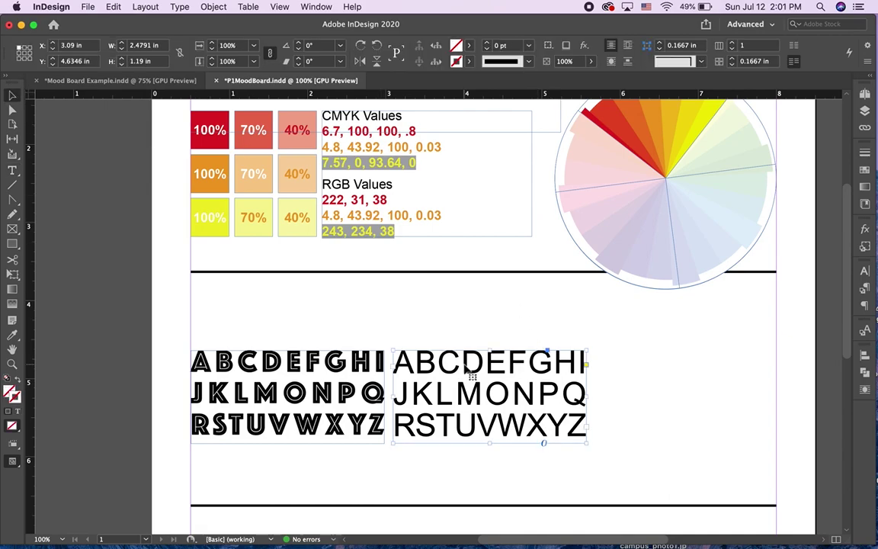
left_click_drag(471, 402, 684, 358)
left_click(616, 379)
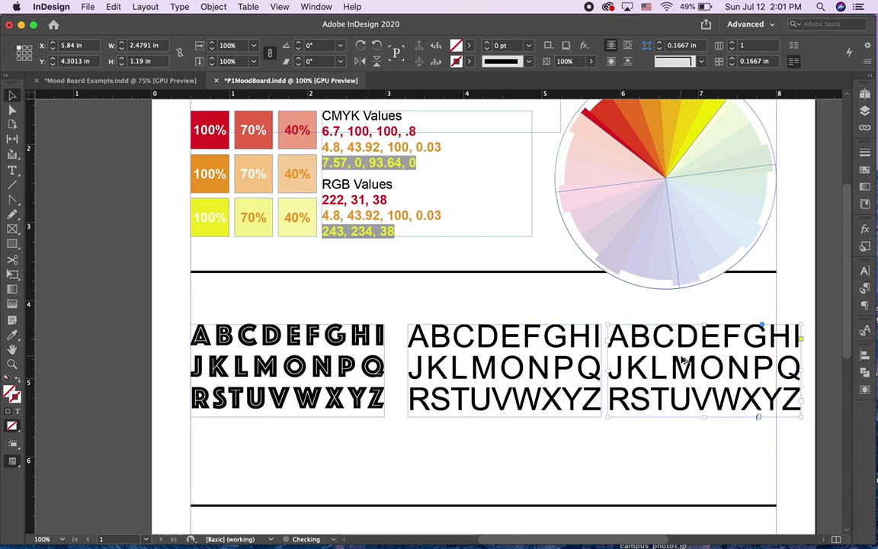
left_click_drag(533, 329, 521, 330)
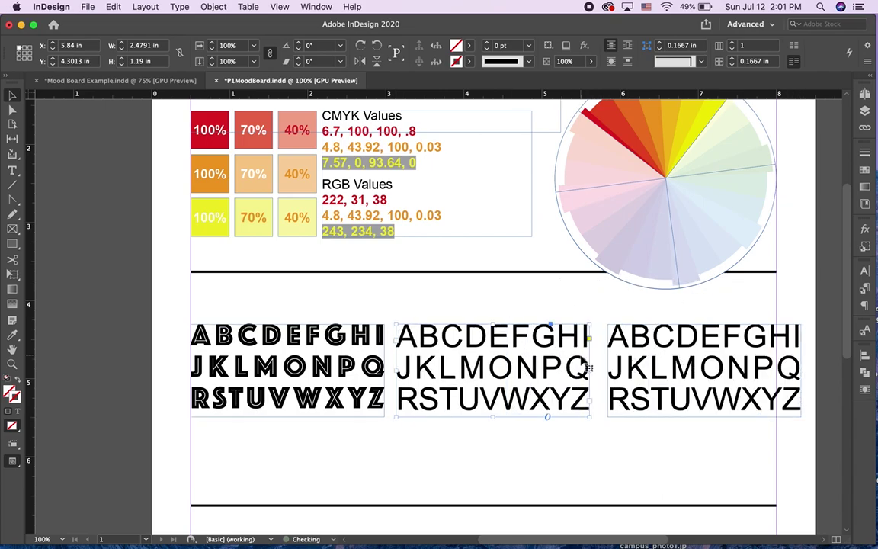
Change the case of the third alphabet sample's text to lowercase
double_click(677, 358)
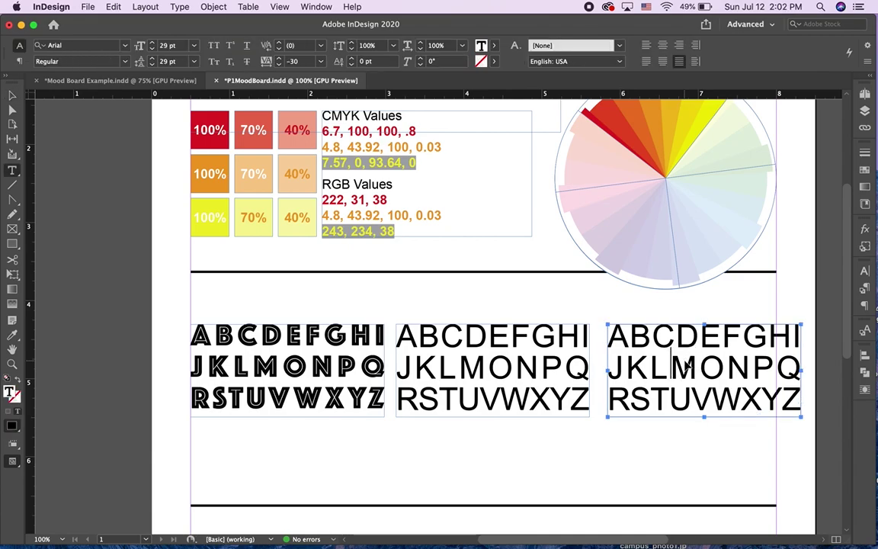
key("super+a")
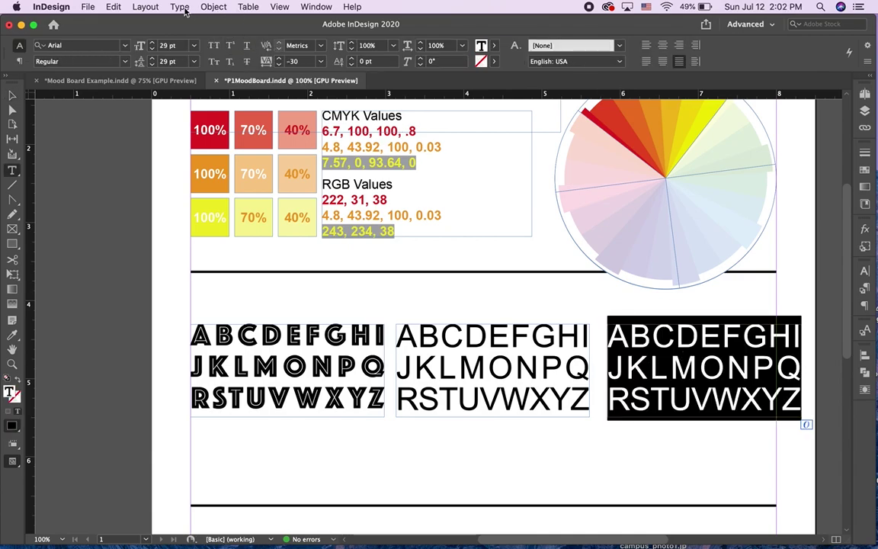
left_click(179, 7)
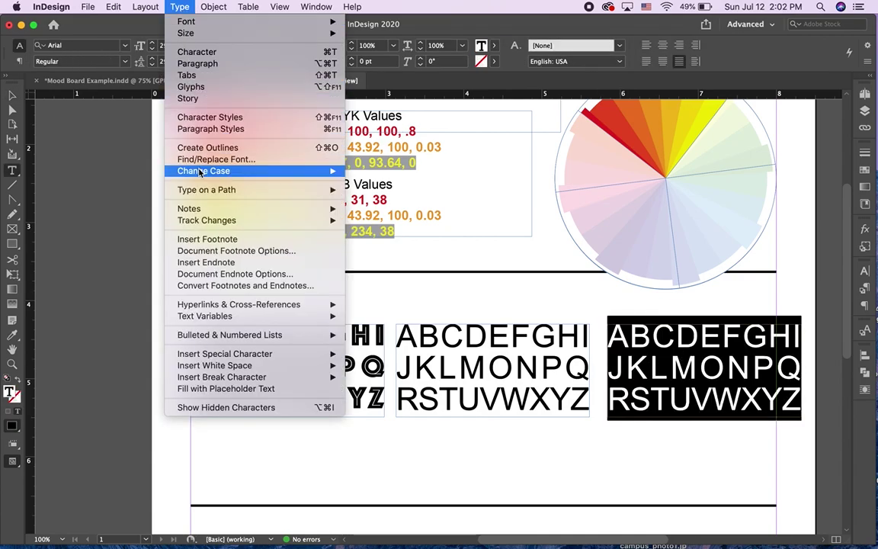
mouse_move(201, 172)
left_click(378, 200)
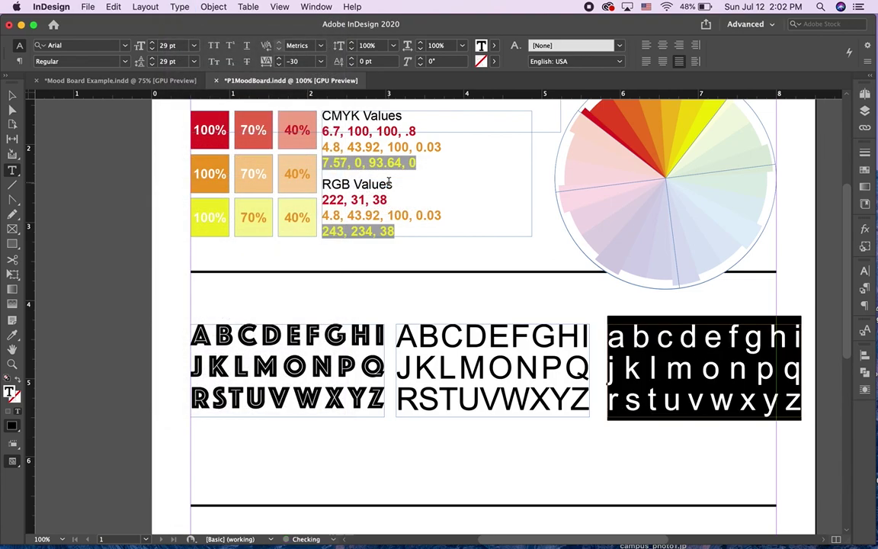
Scale all three alphabet samples down together to about 7.51 in total width, so they end at the page's right margin
left_click(12, 96)
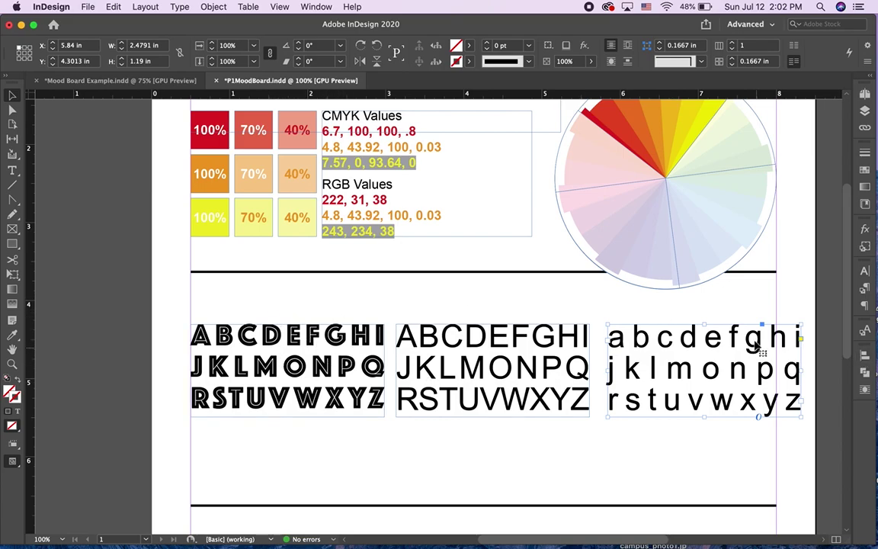
left_click_drag(321, 275, 614, 362)
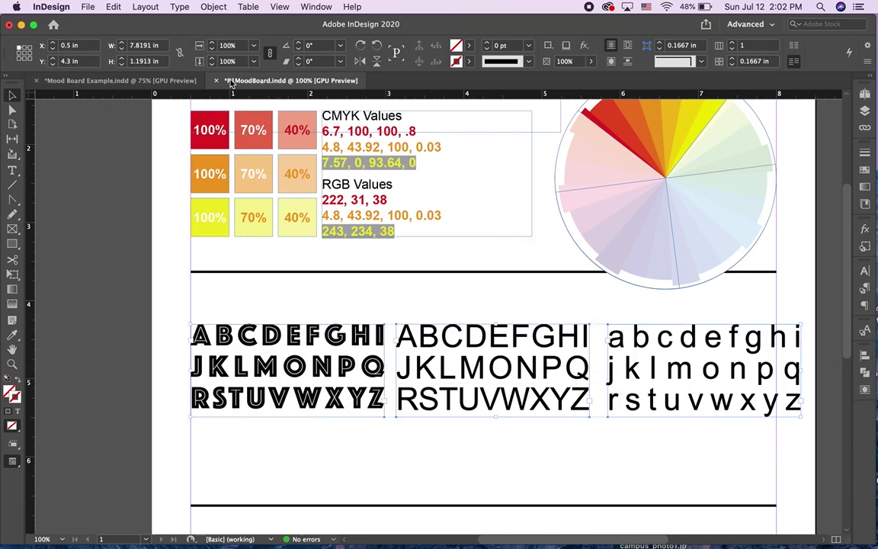
left_click(213, 64)
left_click(213, 64)
left_click(213, 64)
left_click(213, 64)
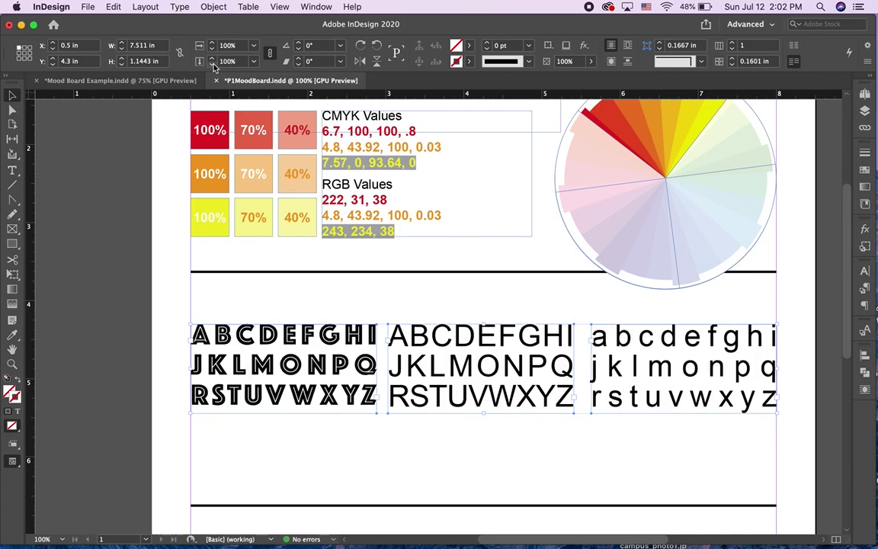
left_click(382, 289)
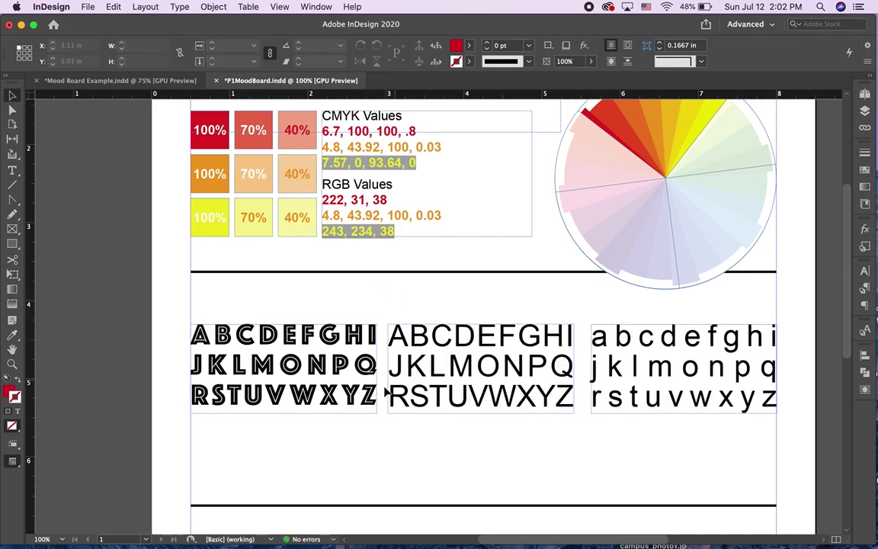
Examine the typeface explanation, alphabet samples and headline example with its description in the Mood Board Example document
left_click(138, 82)
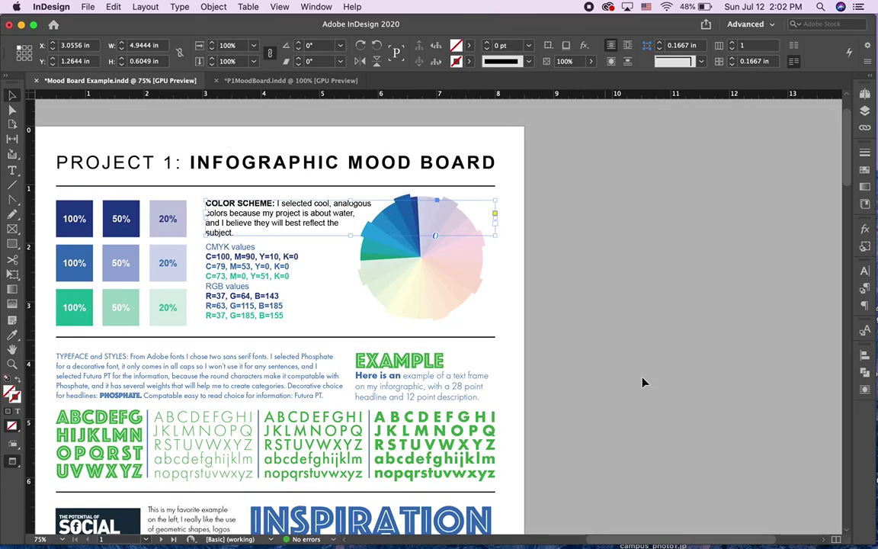
scroll(637, 373, "down", 5)
scroll(636, 373, "left", 2)
key("super+equal")
key("super+equal")
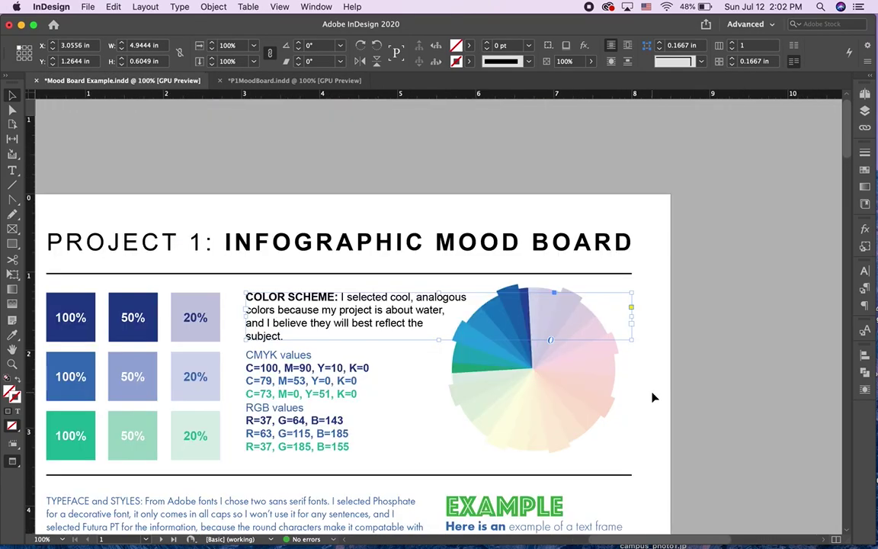
scroll(652, 397, "down", 8)
left_click(331, 217)
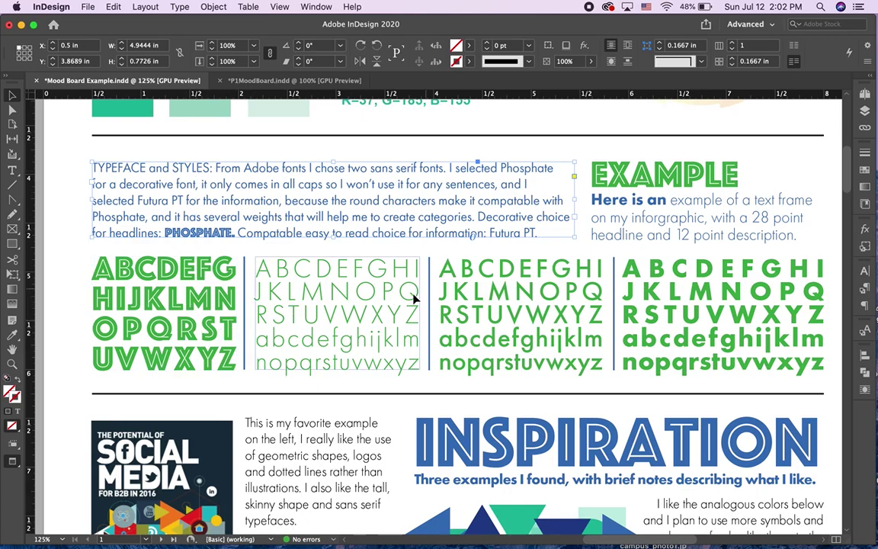
left_click(339, 293)
left_click(474, 289)
left_click(686, 313)
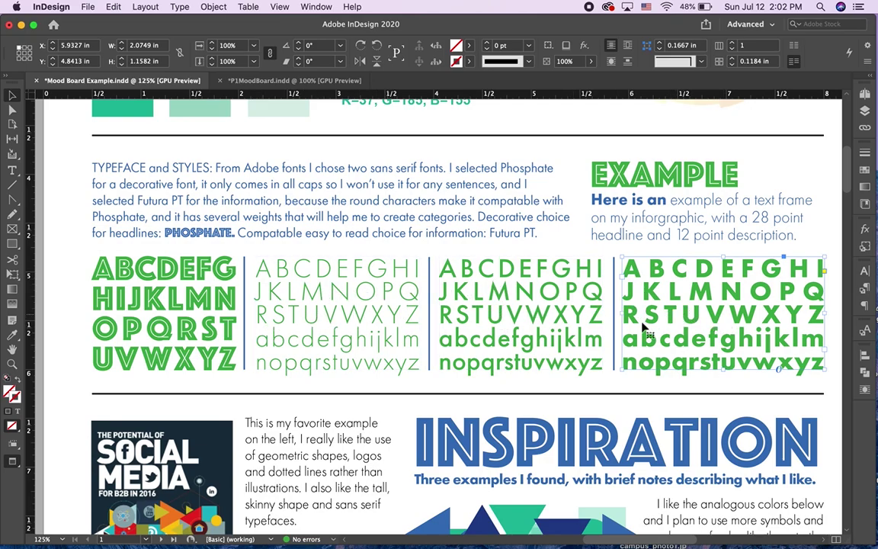
double_click(501, 231)
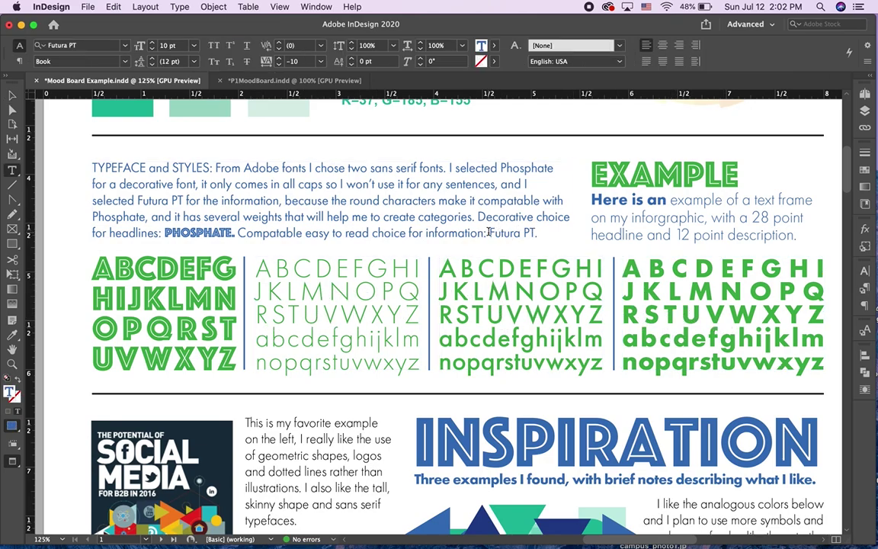
left_click_drag(488, 233, 562, 233)
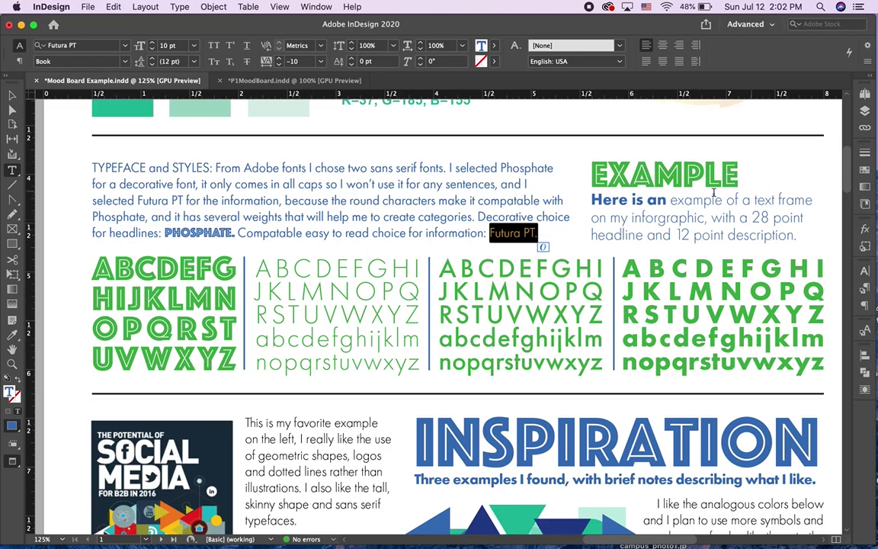
left_click(653, 221)
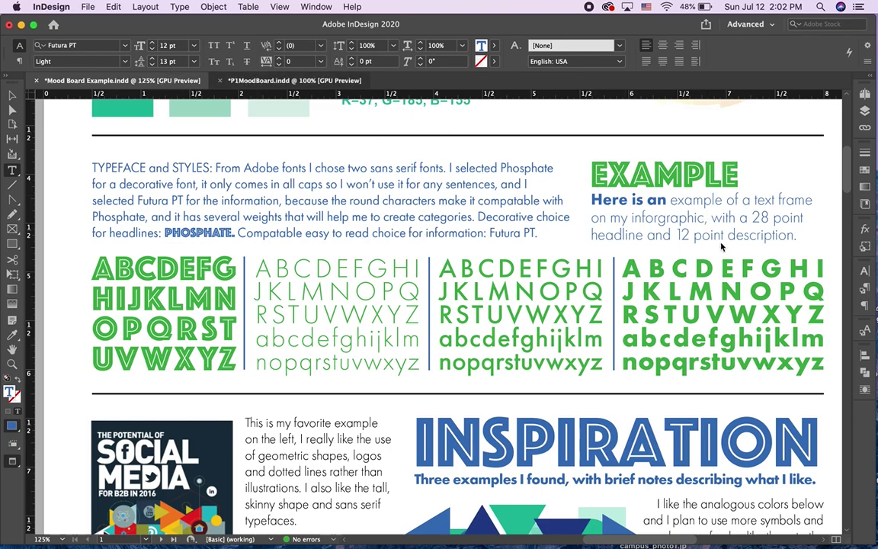
Return to the P1MoodBoard document and end the last sentence of the font and color explanation with a period
key("super+grave")
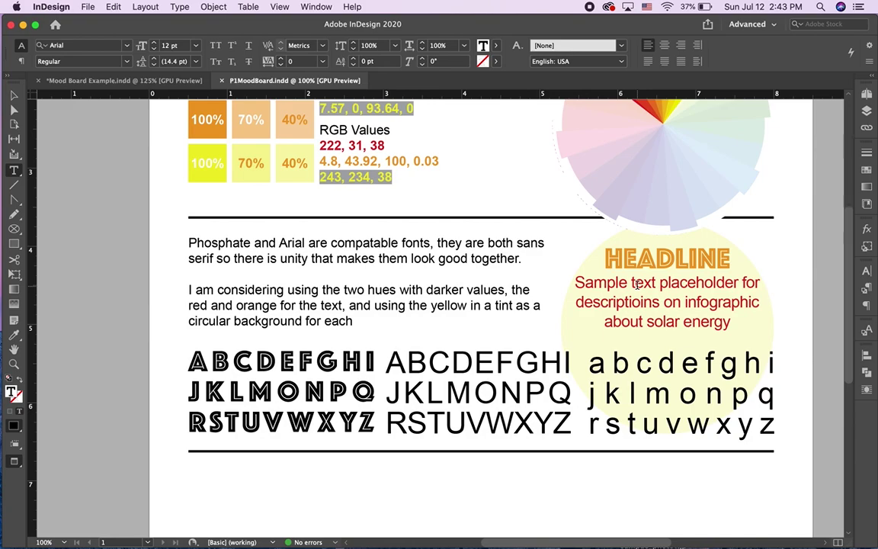
left_click(352, 321)
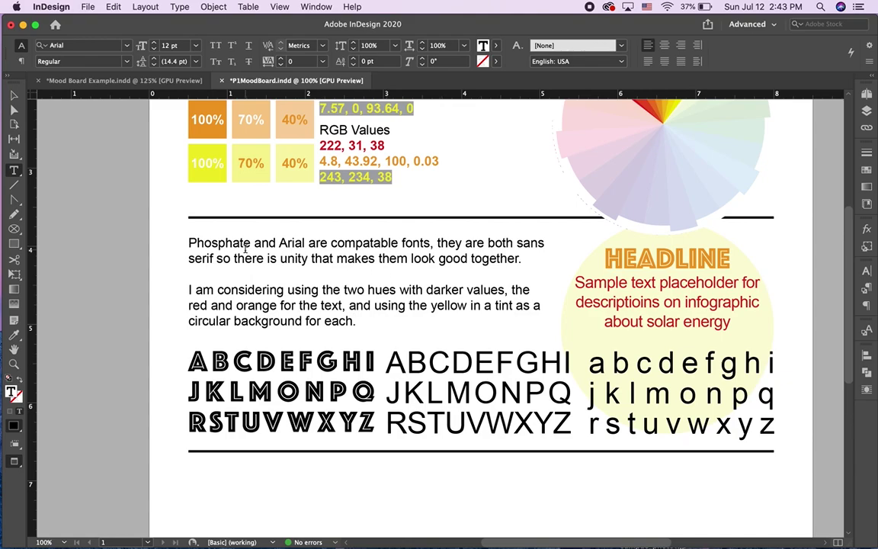
Review the font and color explanation against the swatches, and the fonts and colors of the headline sample and its placeholder text
left_click_drag(197, 242, 296, 243)
left_click_drag(304, 290, 504, 290)
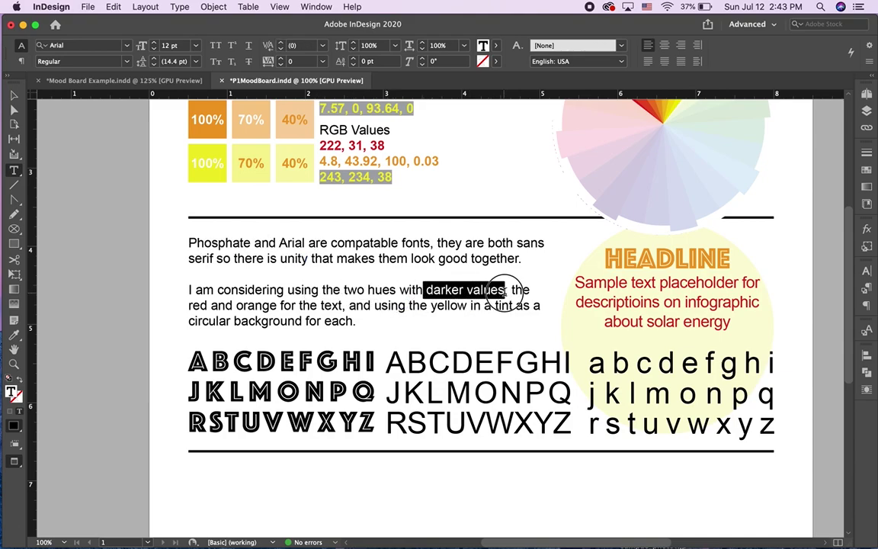
scroll(504, 290, "up", 3)
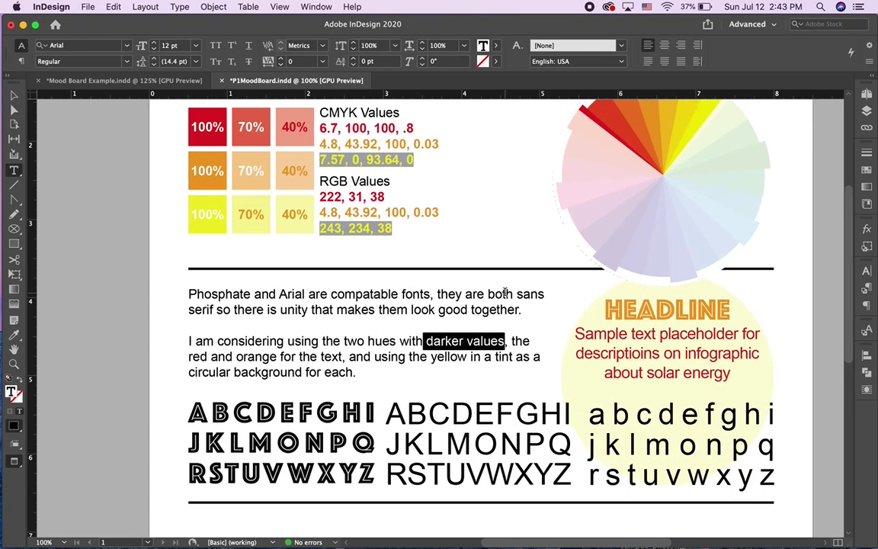
scroll(504, 293, "up", 1)
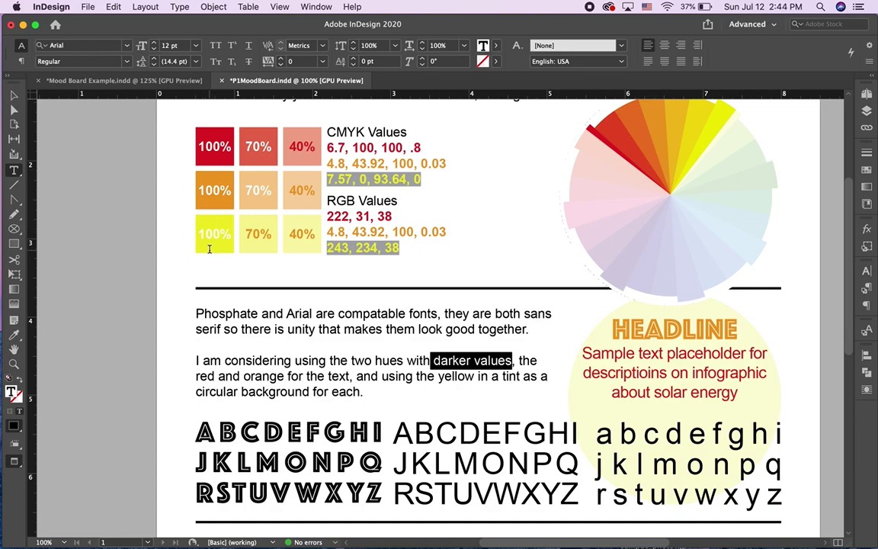
left_click(453, 362)
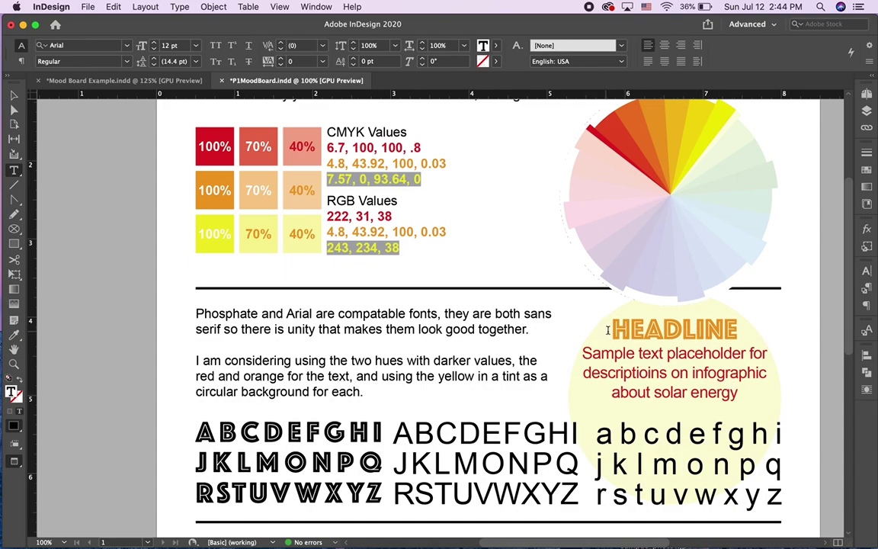
left_click_drag(609, 326, 745, 402)
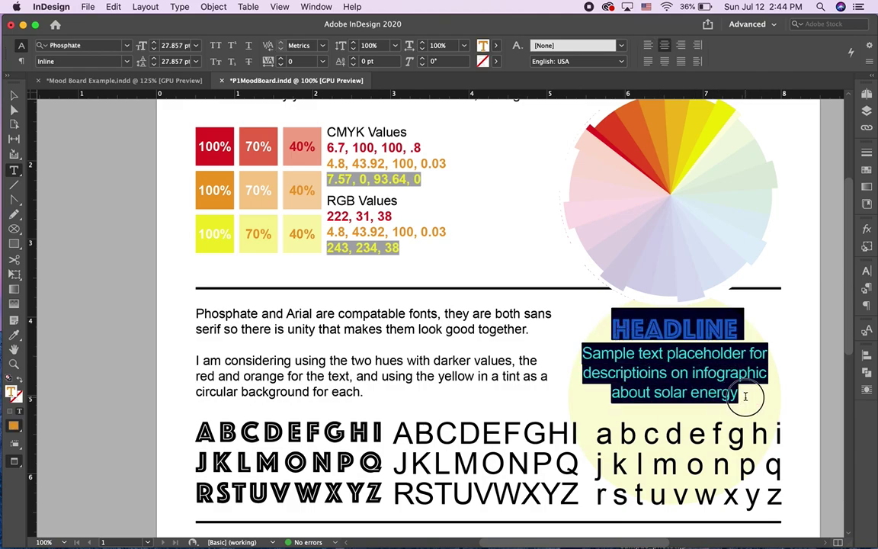
left_click(680, 328)
left_click_drag(631, 328, 663, 328)
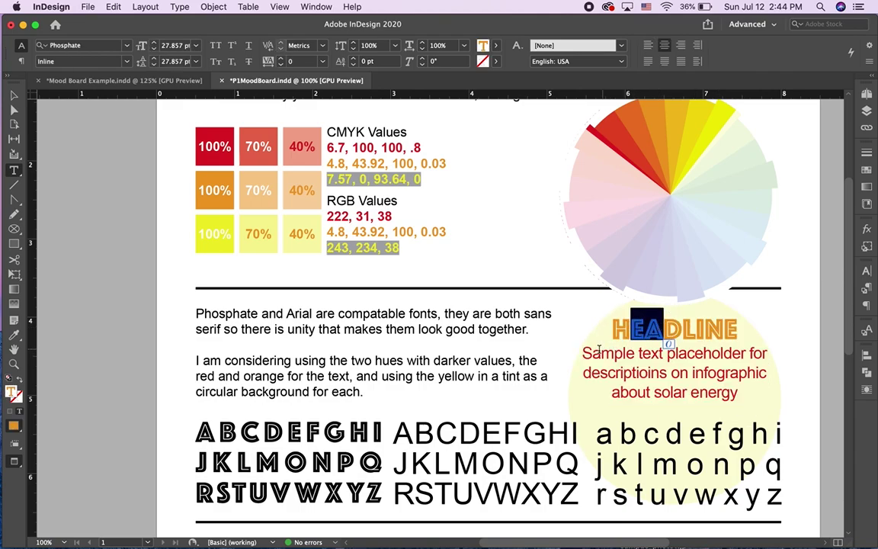
left_click_drag(584, 353, 740, 391)
left_click(746, 395)
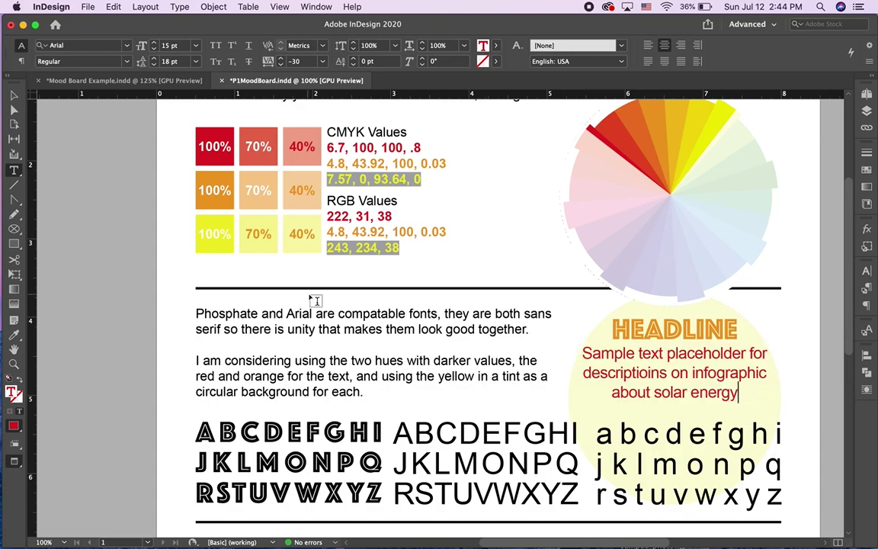
Give the circle behind the headline sample a stronger tint of the P3yellow swatch
left_click(13, 95)
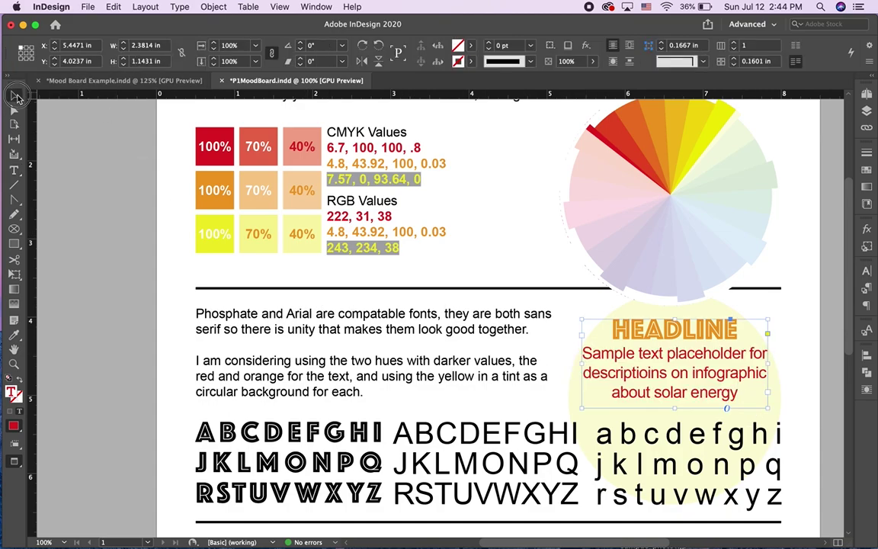
left_click(716, 313)
left_click(717, 312)
left_click(471, 47)
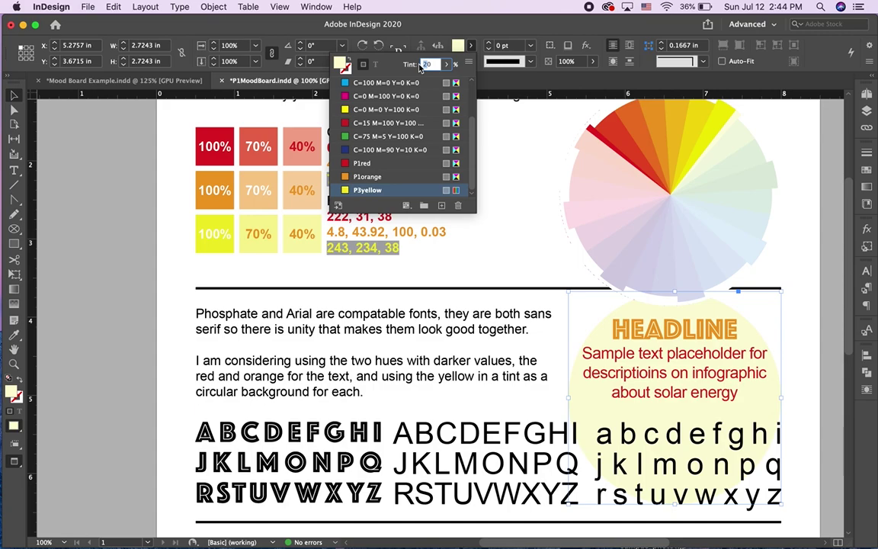
key("Return")
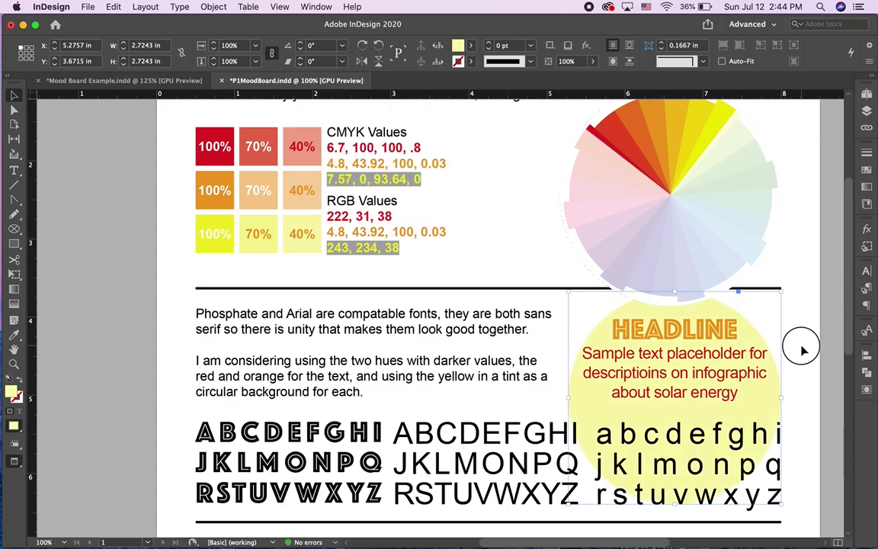
left_click(802, 351)
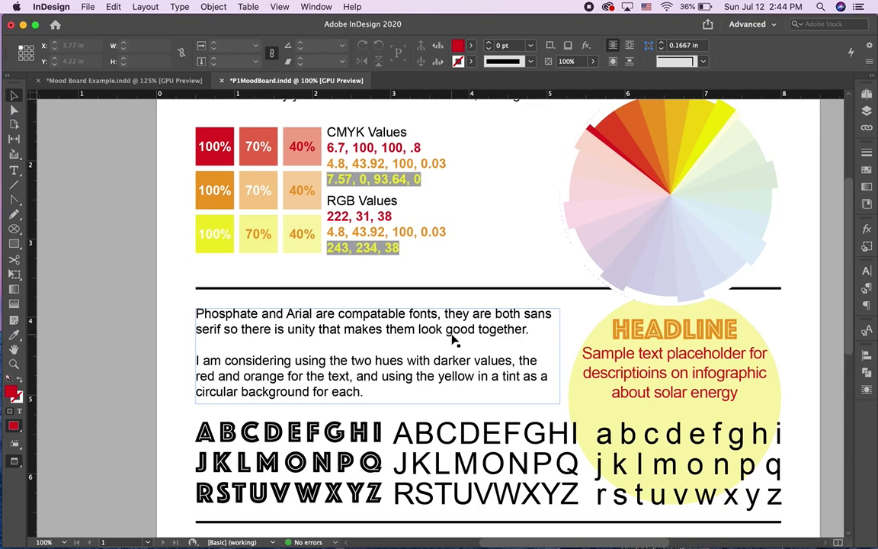
Shift the document window aside to uncover the desktop, raise the P1images folder there and open it
scroll(455, 341, "down", 2)
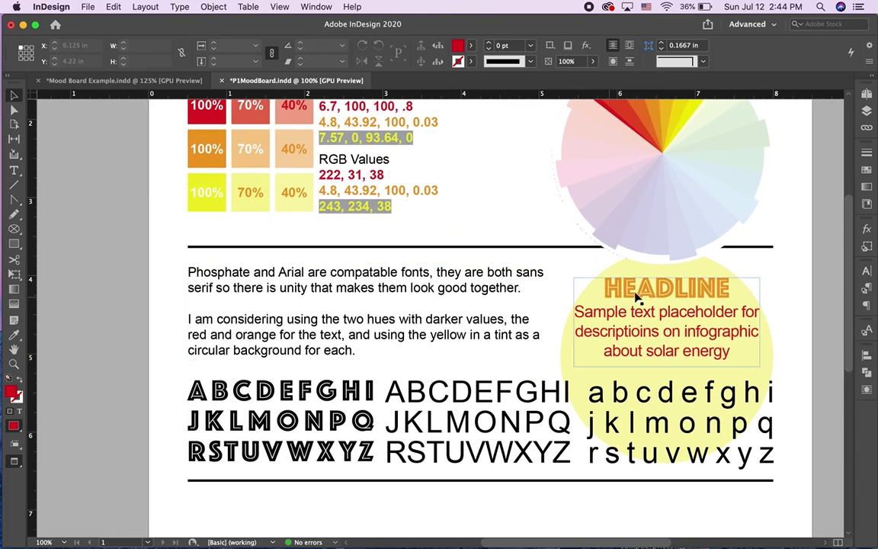
left_click(772, 370)
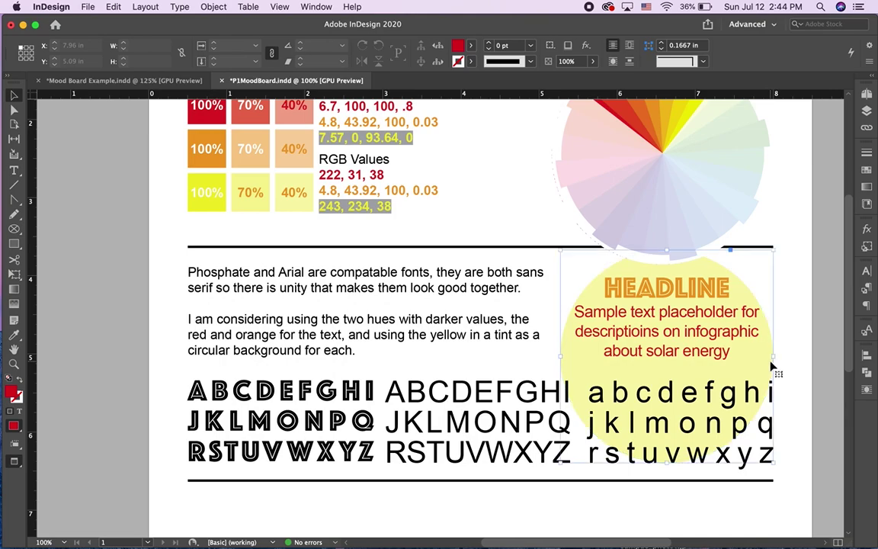
scroll(772, 369, "down", 10)
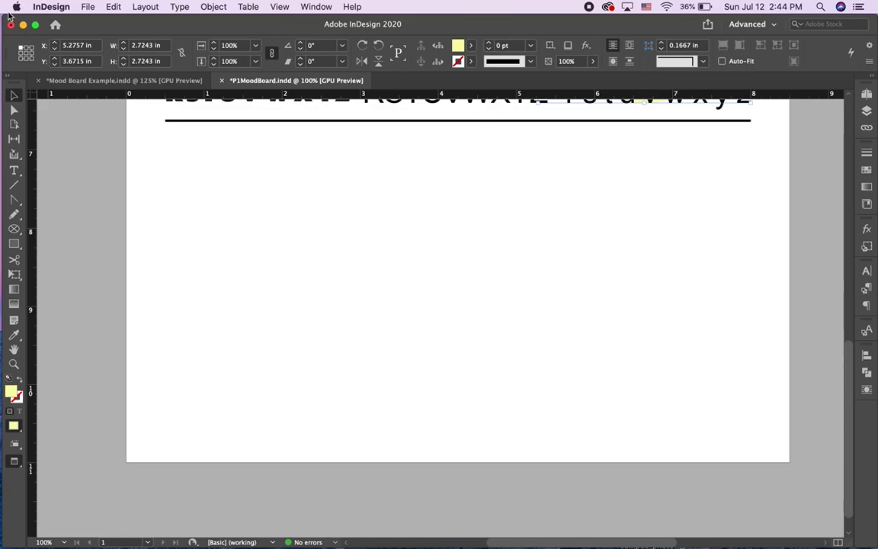
left_click_drag(3, 15, 107, 17)
left_click(20, 72)
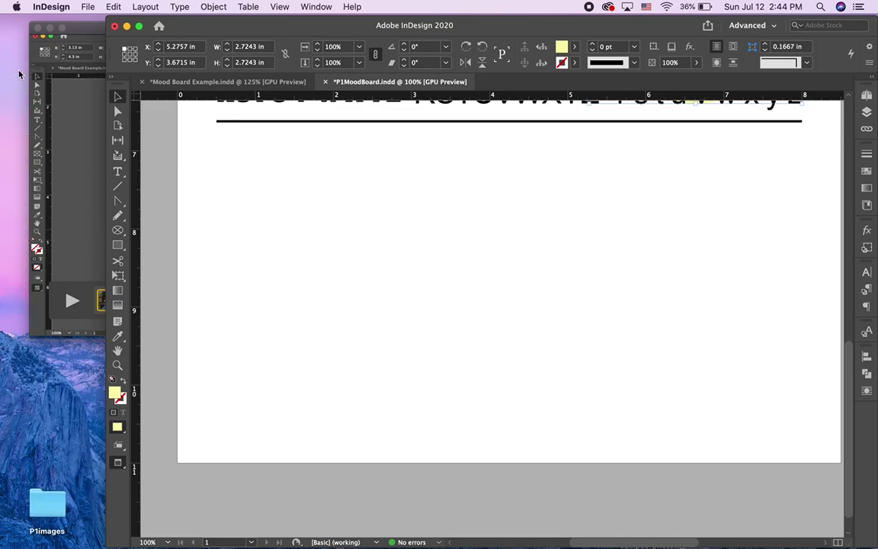
left_click_drag(53, 507, 58, 418)
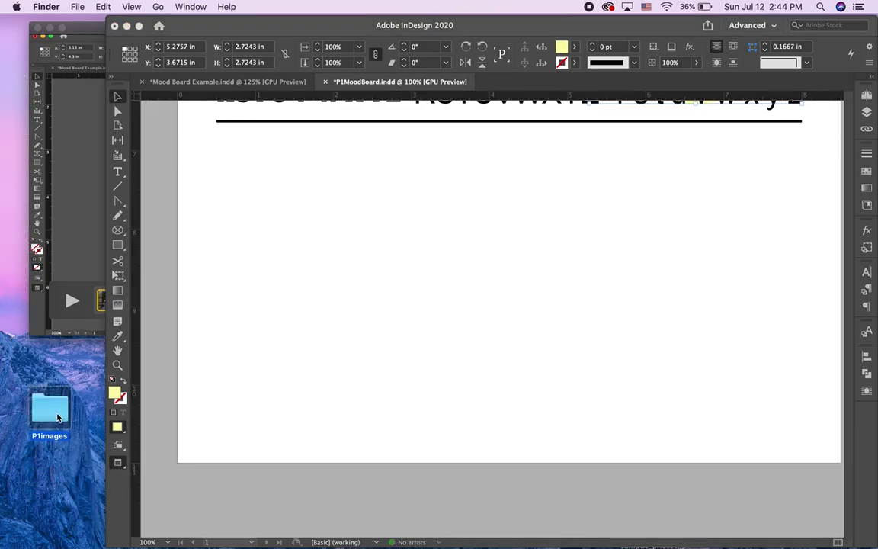
double_click(50, 410)
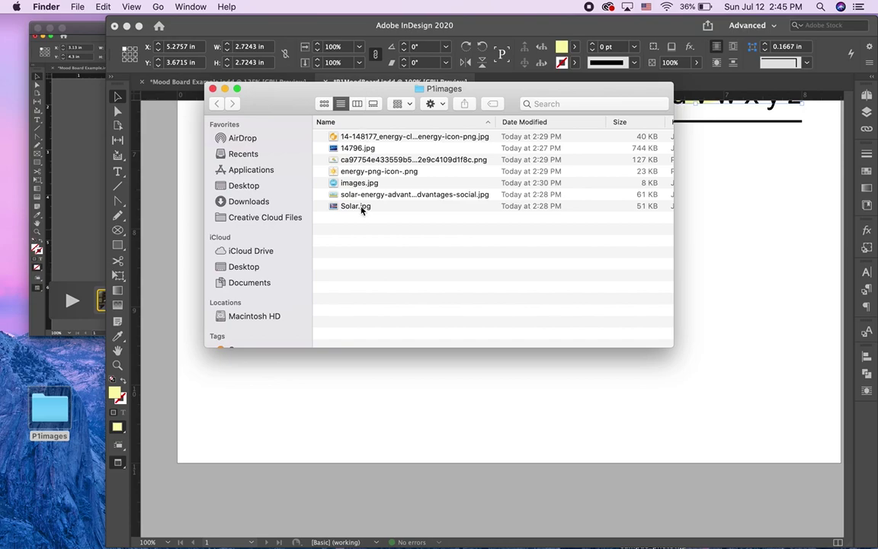
Reopen the P1images folder and move its window clear of the page's empty lower area
left_click(700, 347)
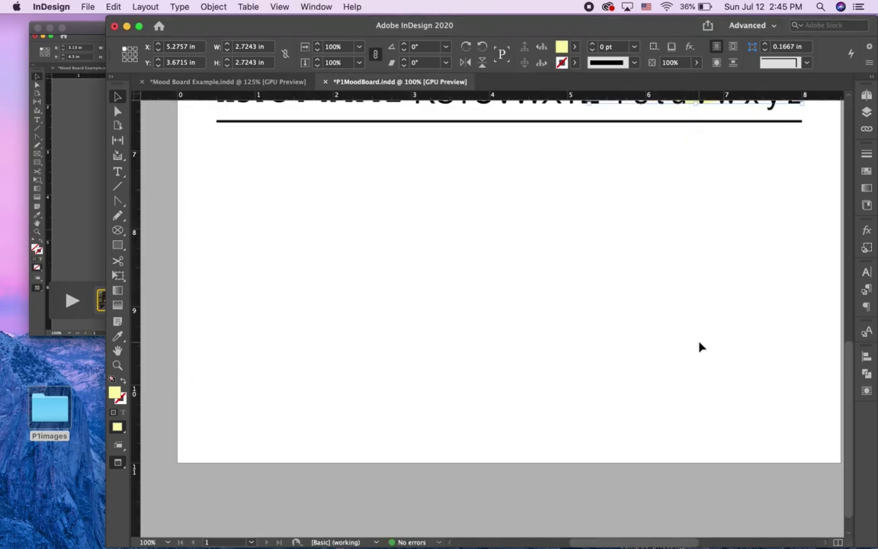
left_click(41, 414)
double_click(40, 414)
left_click_drag(276, 85, 106, 25)
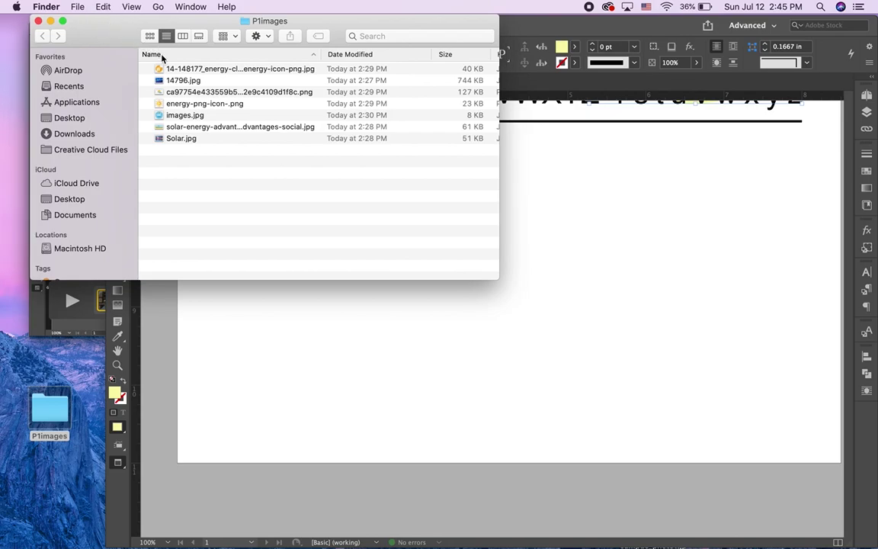
Place the orange solar house image from the P1images folder below the lower rule, at X 0.5 in, about Y 6.76 in
left_click_drag(161, 70, 381, 323)
left_click(381, 321)
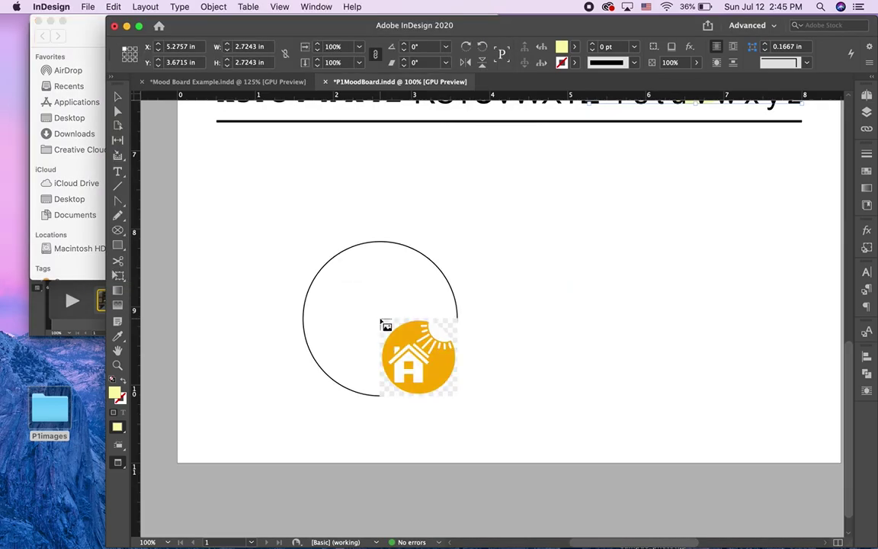
left_click_drag(482, 385, 320, 200)
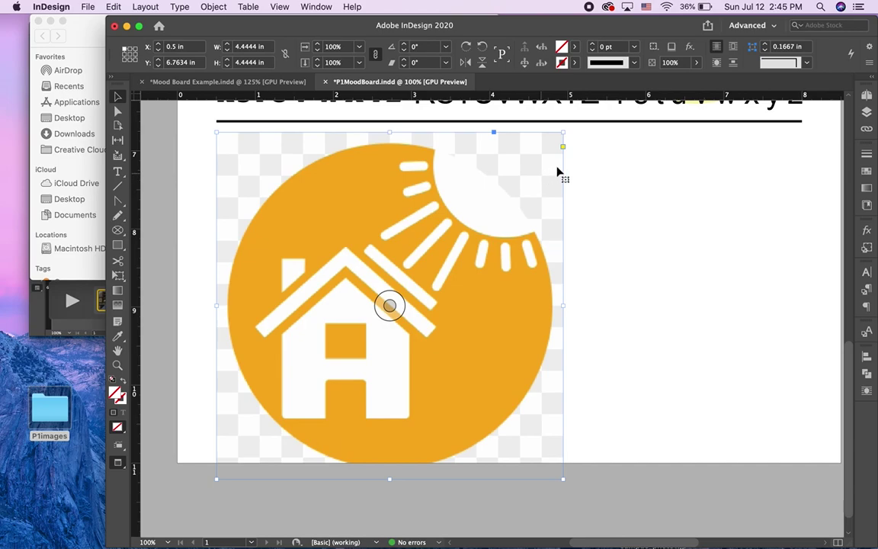
Scale the solar house image down to about 1.31 in square, keeping it at the left margin just below the rule
left_click_drag(562, 133, 372, 299)
left_click_drag(358, 346, 363, 198)
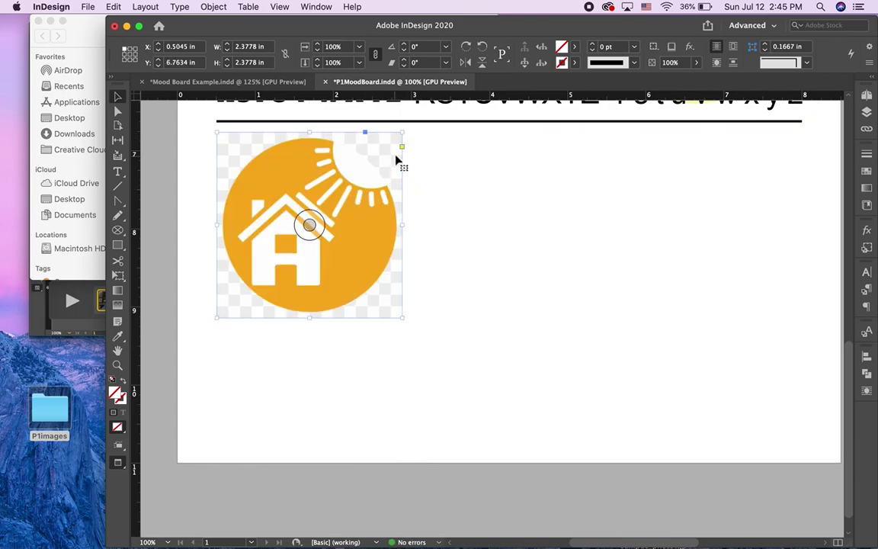
left_click_drag(402, 133, 320, 216)
left_click_drag(302, 250, 299, 176)
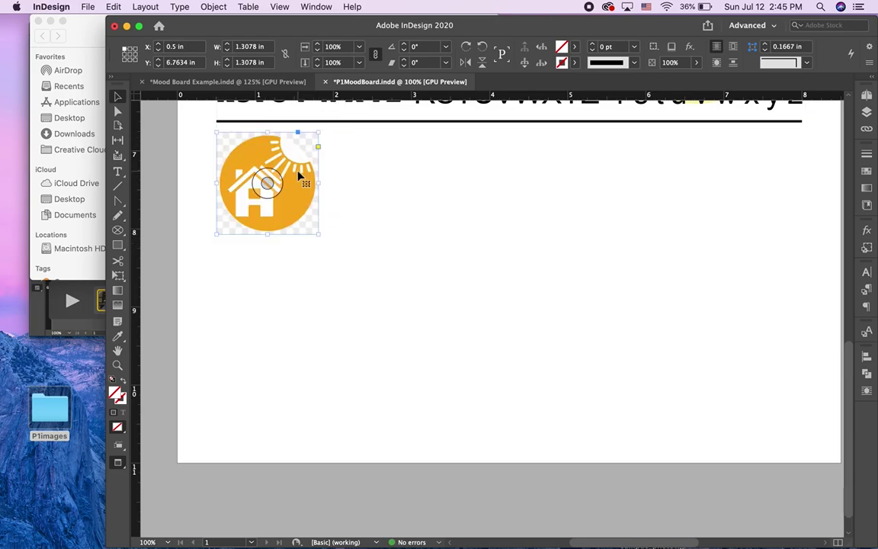
left_click(333, 187)
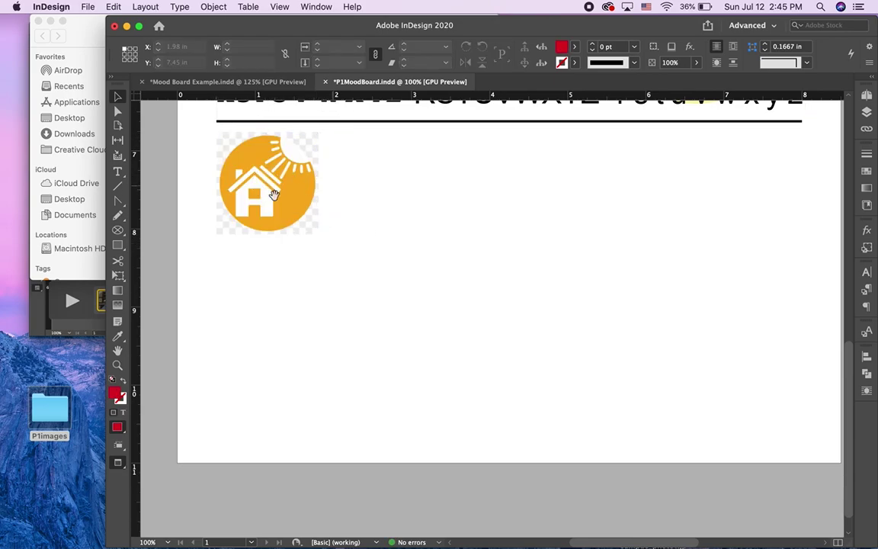
Add a text frame beside the solar house image containing the note "Write what I like about it"
left_click(121, 174)
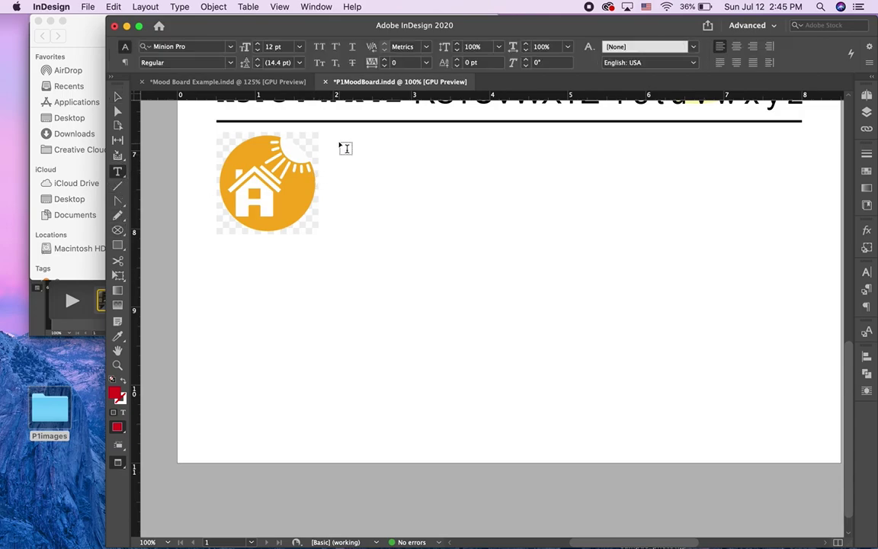
left_click_drag(330, 132, 469, 232)
type("Write what I lik")
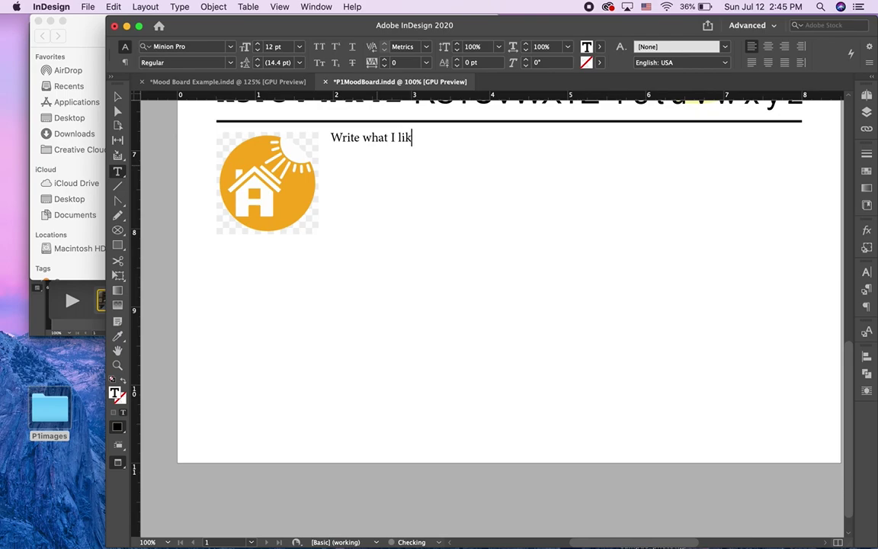
type("e about it")
Set the note beside the solar house image in Arial Regular
triple_click(400, 138)
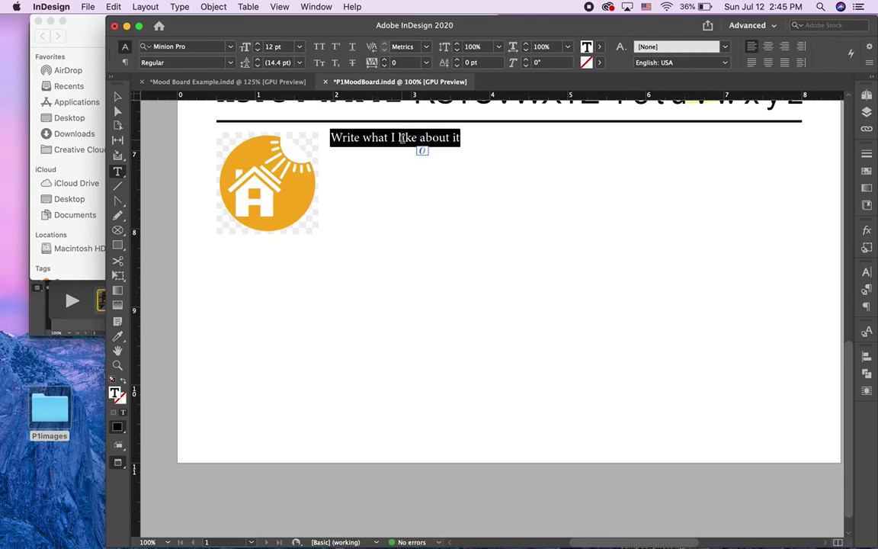
left_click(202, 48)
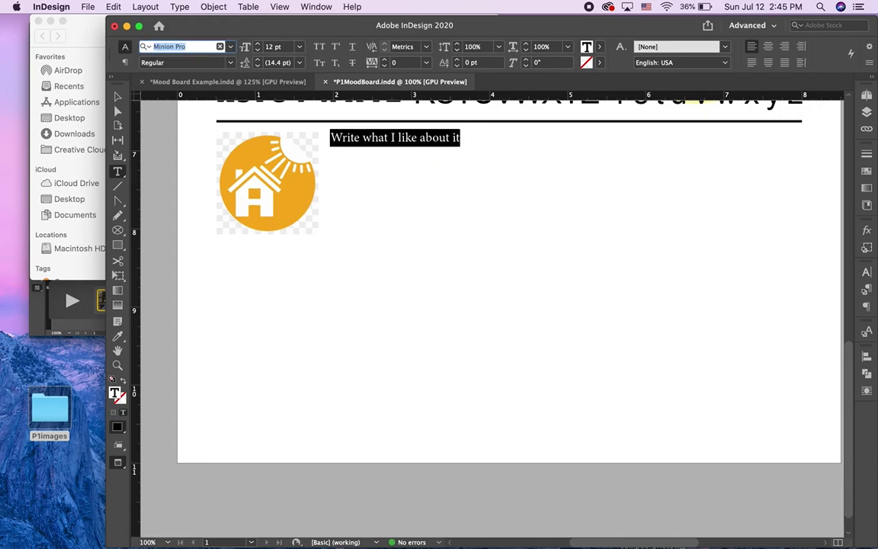
type("Arial Reg")
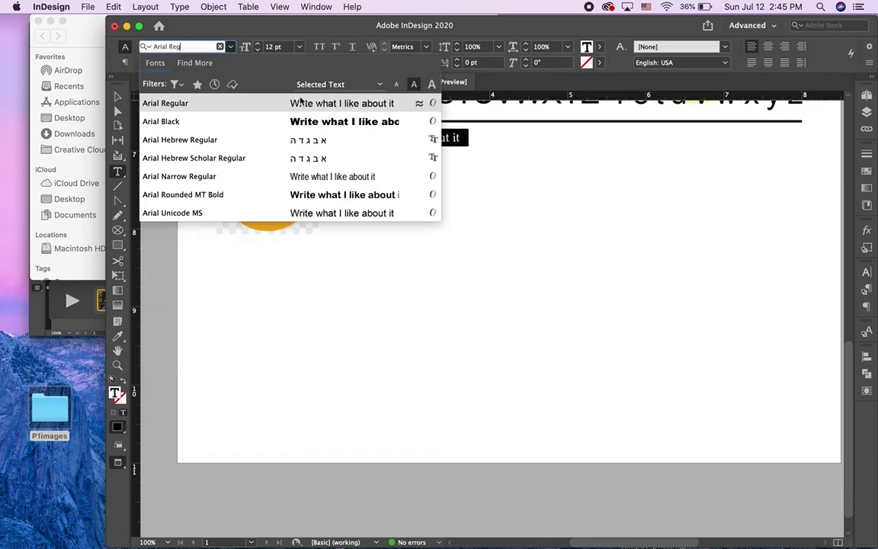
key("Return")
left_click(358, 153)
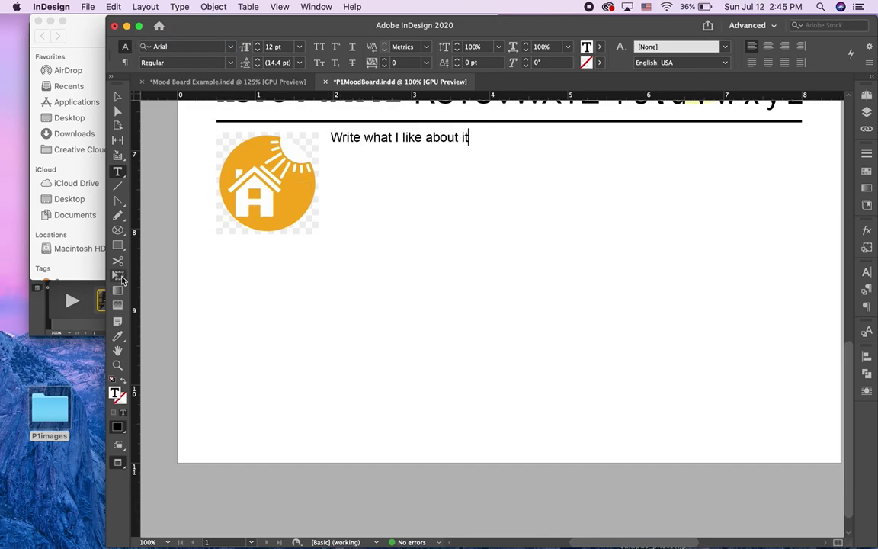
Place the solar panel photo 14796.jpg from the P1images folder at about X 4.87 in, Y 7.35 in
left_click(84, 54)
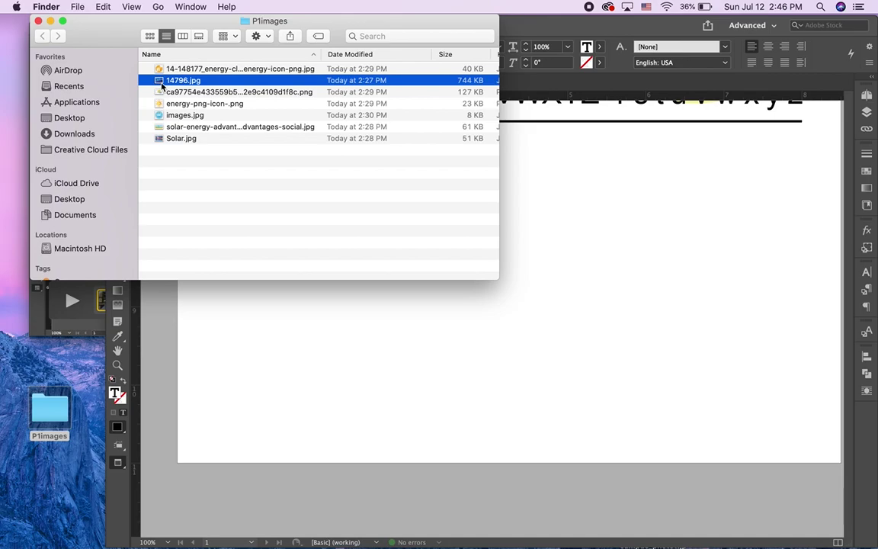
left_click_drag(160, 80, 685, 210)
left_click(559, 182)
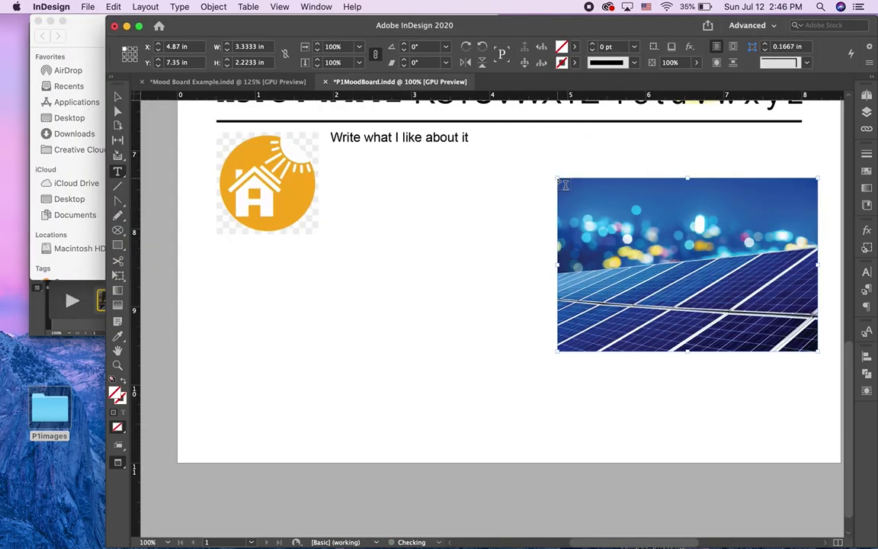
left_click_drag(818, 352, 702, 274)
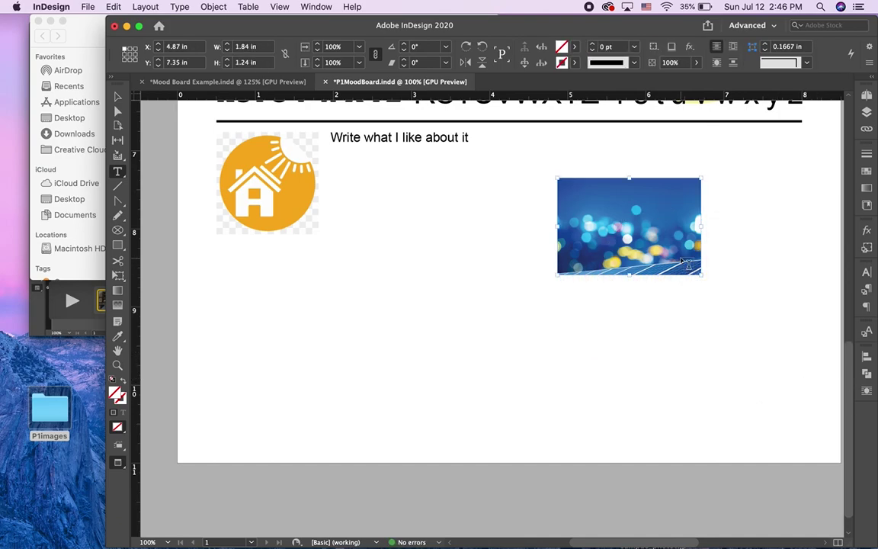
key("super+z")
left_click_drag(817, 354, 782, 328)
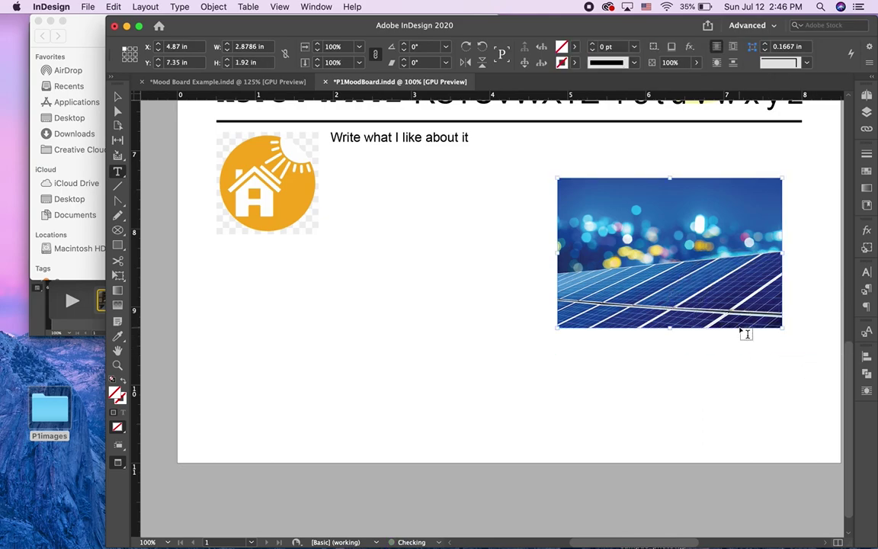
left_click(801, 343)
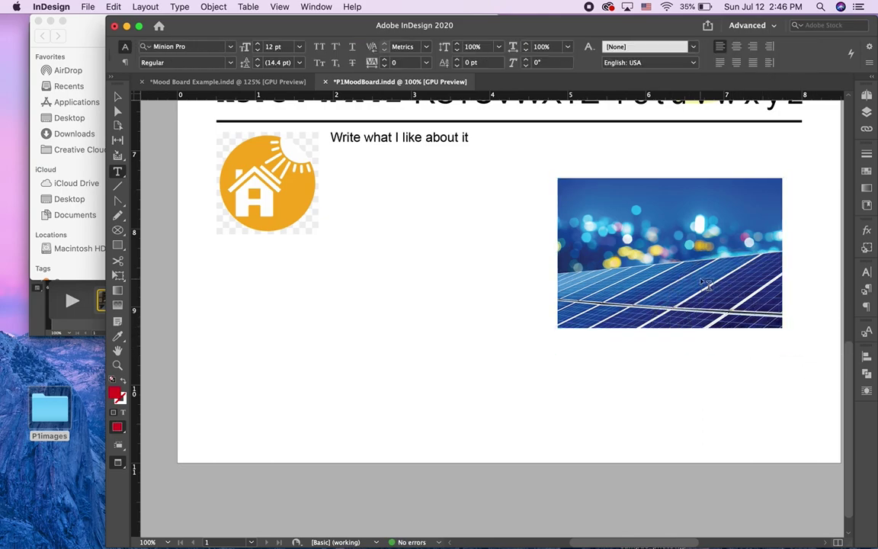
left_click(117, 96)
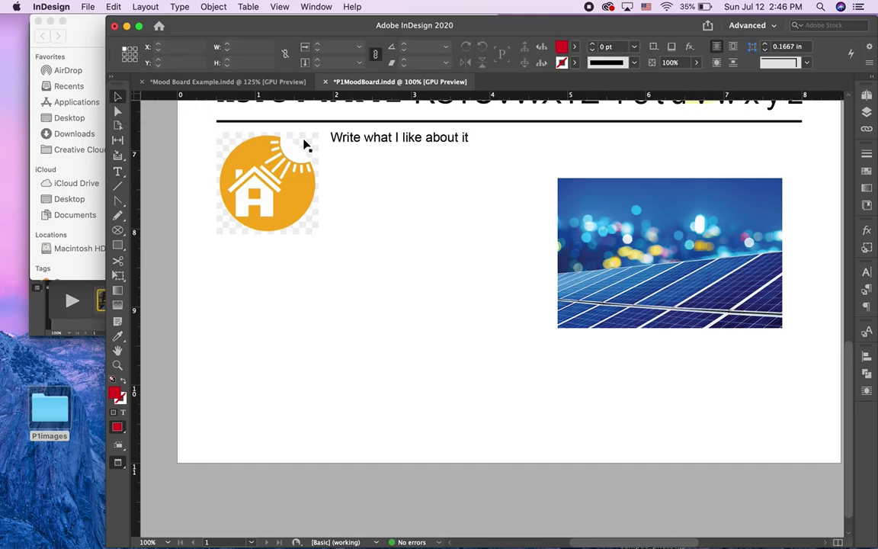
left_click(753, 305)
left_click_drag(781, 327, 824, 371)
double_click(824, 372)
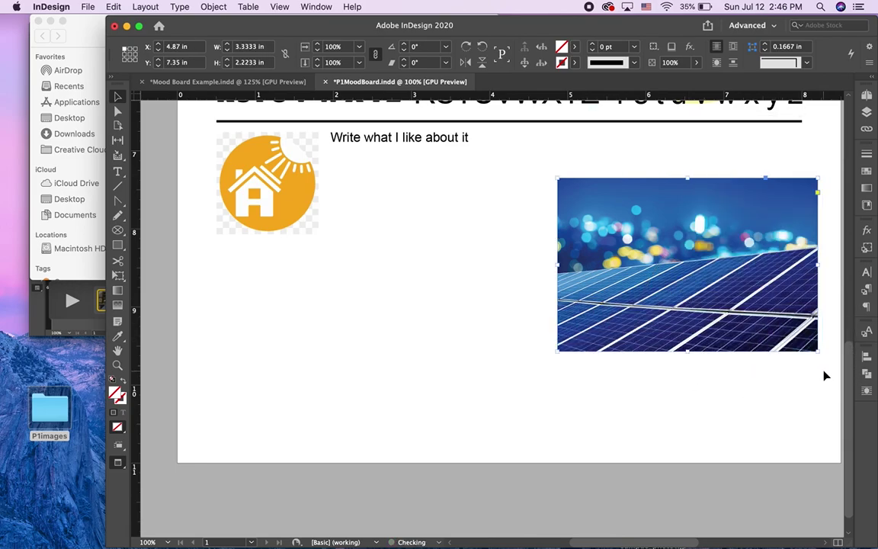
Scale down the solar panel photo, move it to the left margin under the house image, and crop it to about 1.31 by 2.05 in
left_click_drag(818, 351, 637, 277)
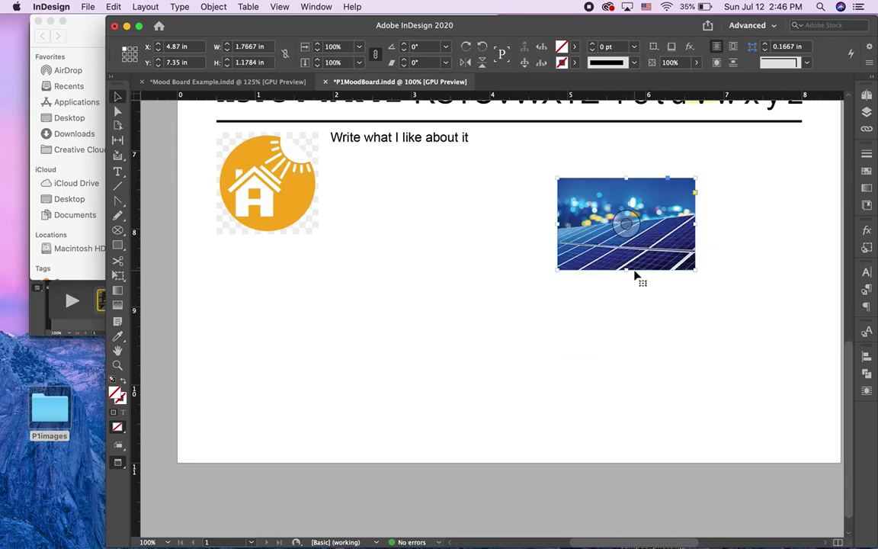
left_click_drag(696, 269, 617, 253)
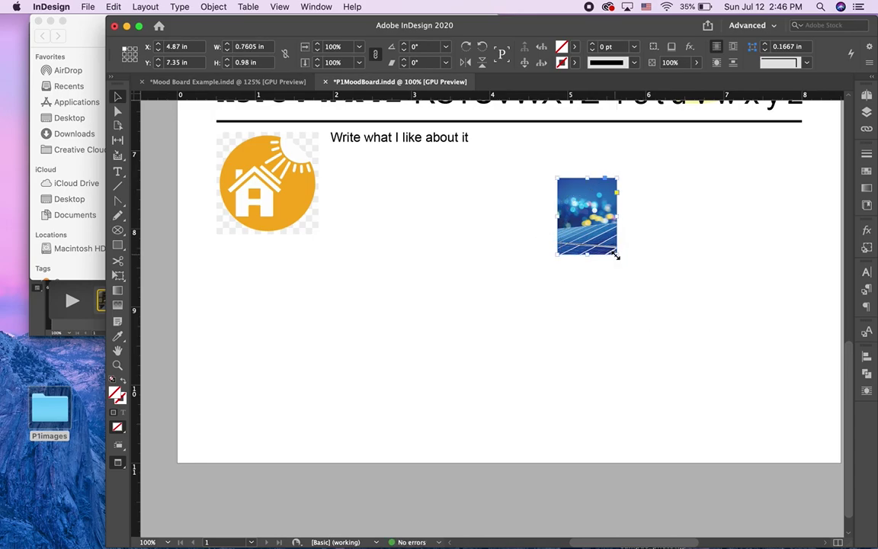
left_click_drag(616, 255, 682, 337)
left_click_drag(643, 287, 304, 347)
left_click_drag(340, 324, 318, 320)
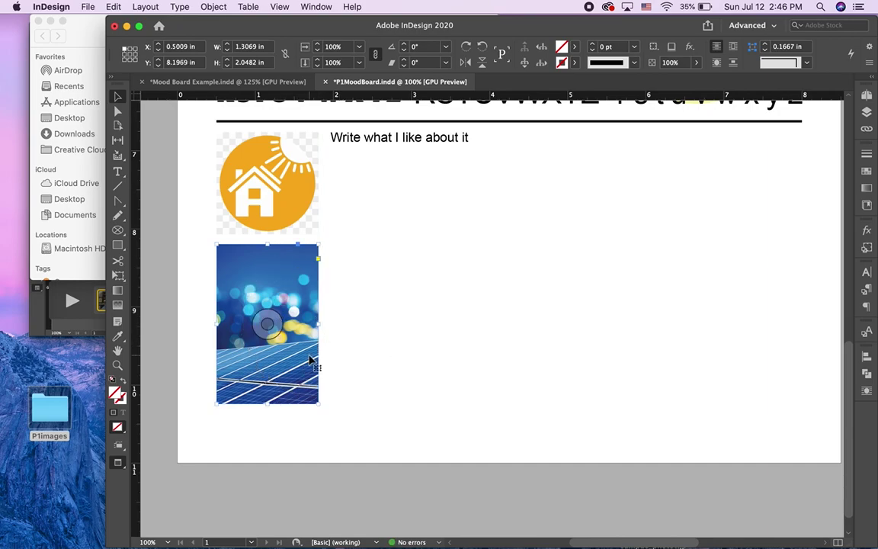
Place the sun-and-solar-panel PNG, the file whose name starts with ca97754e, from the P1images folder onto the page
scroll(378, 268, "up", 10)
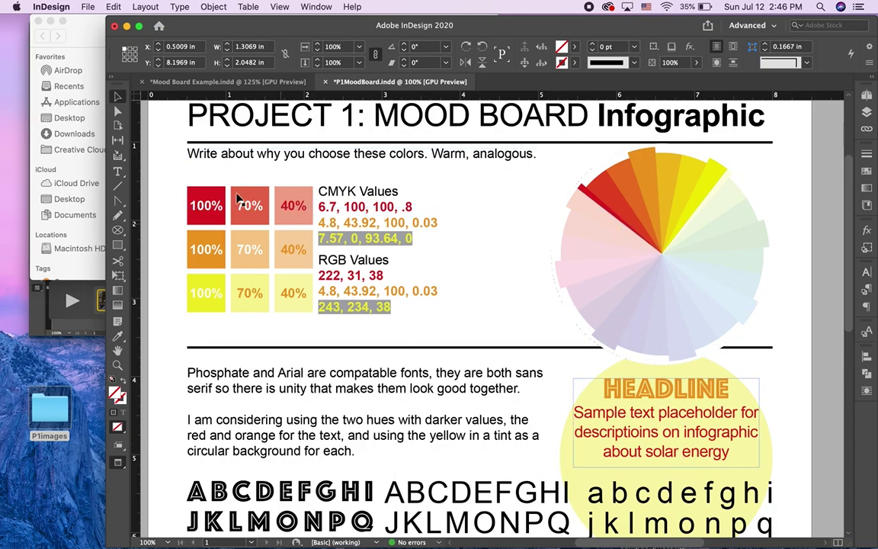
scroll(517, 418, "down", 10)
scroll(514, 418, "left", 3)
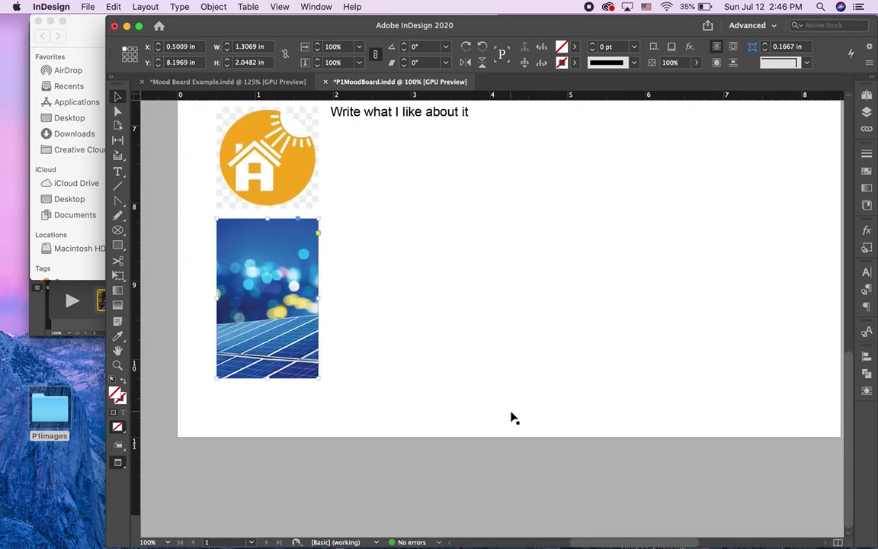
left_click(81, 43)
left_click(159, 95)
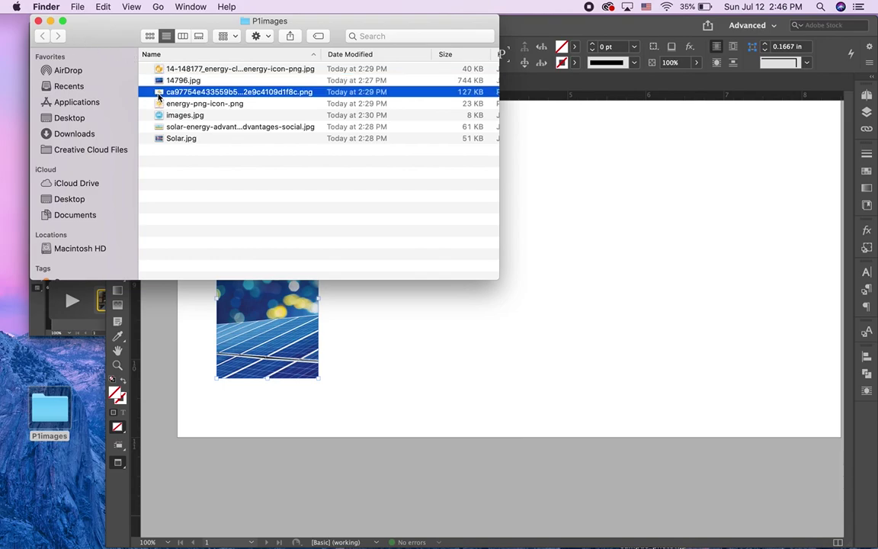
left_click_drag(160, 94, 473, 332)
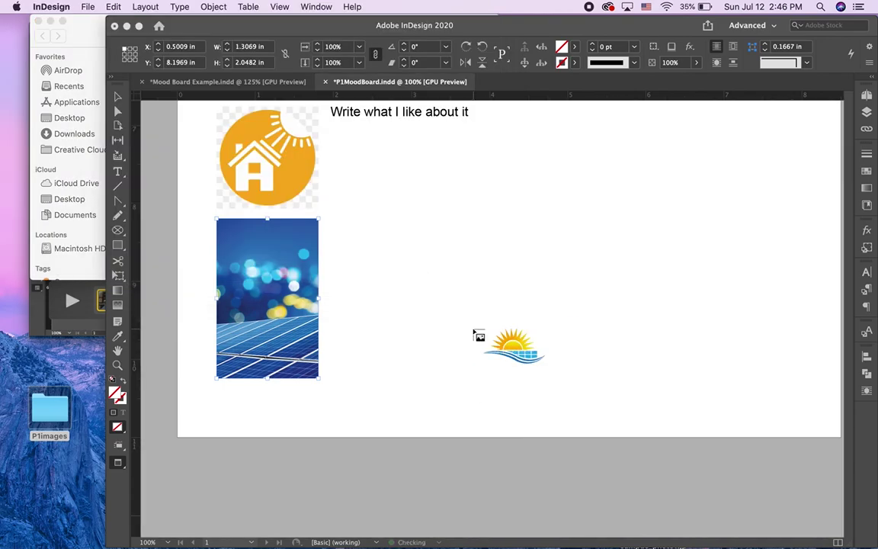
left_click(473, 333)
Scale the sun-and-solar-panel logo down and move it beside the solar house image
left_click_drag(733, 409, 597, 202)
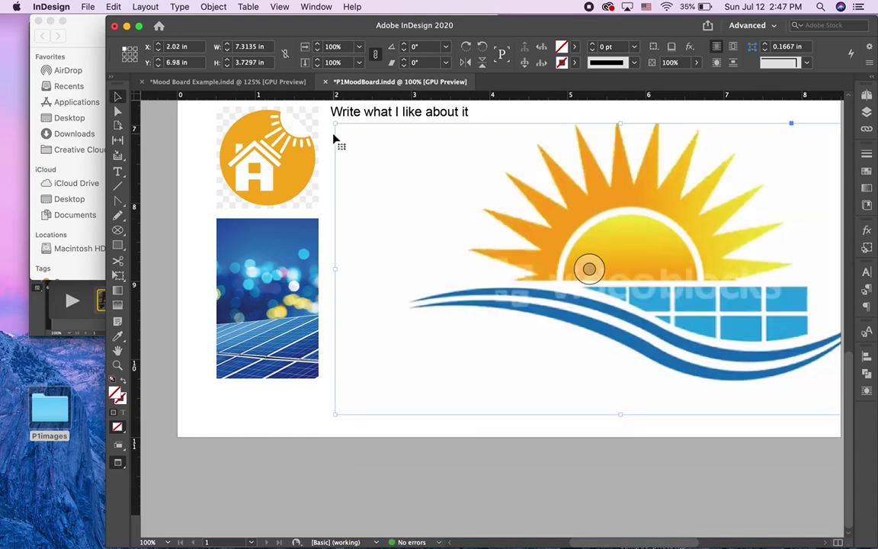
left_click_drag(336, 124, 627, 272)
left_click_drag(752, 313, 483, 210)
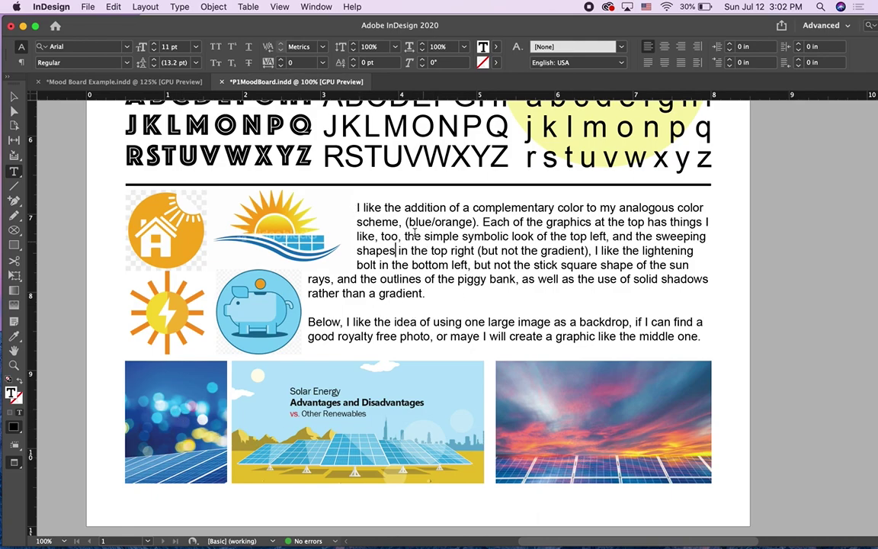
Review the inspiration notes by highlighting the sentences on the complementary color and on what works in each graphic
left_click_drag(356, 207, 481, 221)
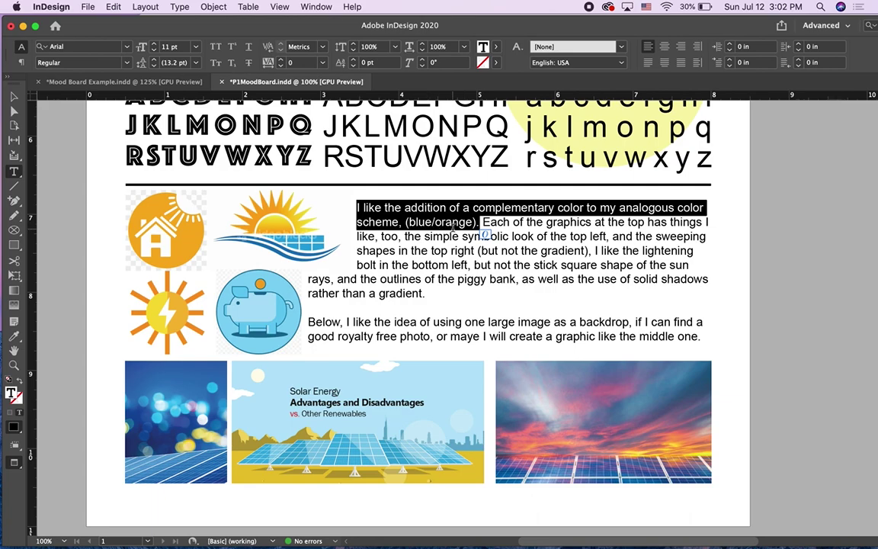
mouse_move(483, 222)
left_mouse_down()
mouse_move(439, 199)
mouse_move(485, 235)
left_mouse_up()
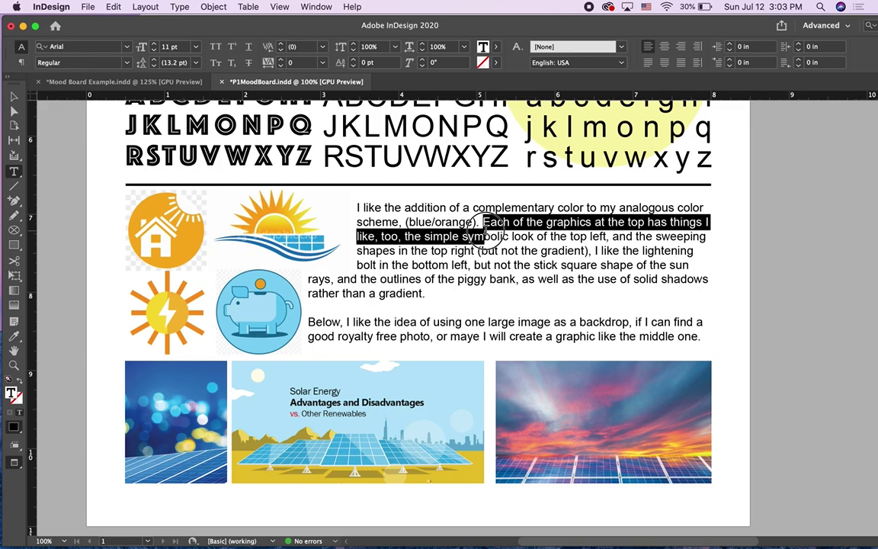
left_click(154, 202)
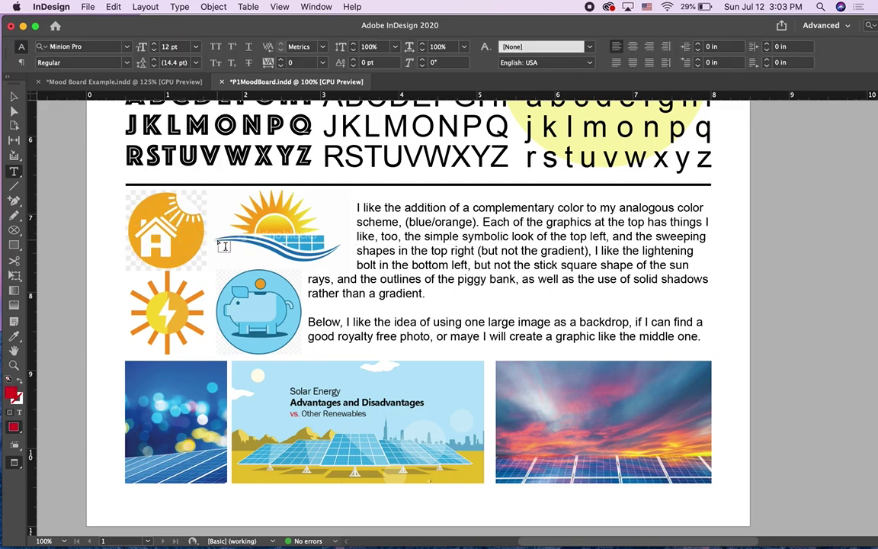
left_click(352, 247)
Change the screen mode from Preview to Normal to show frame edges and margin guides
left_click(13, 97)
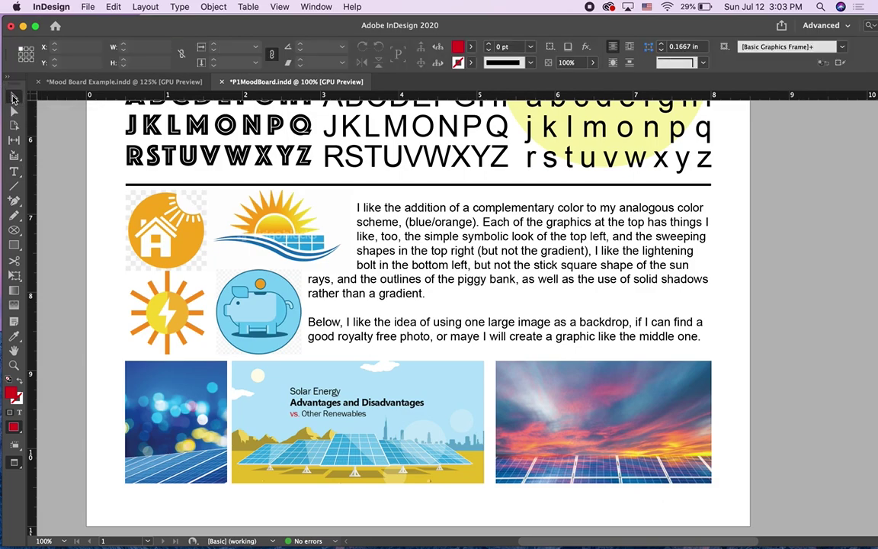
left_click(282, 7)
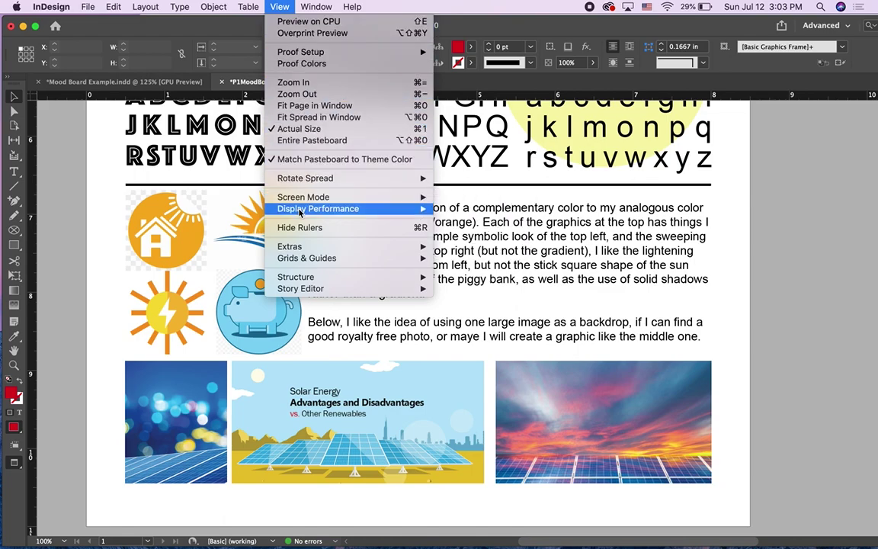
mouse_move(300, 213)
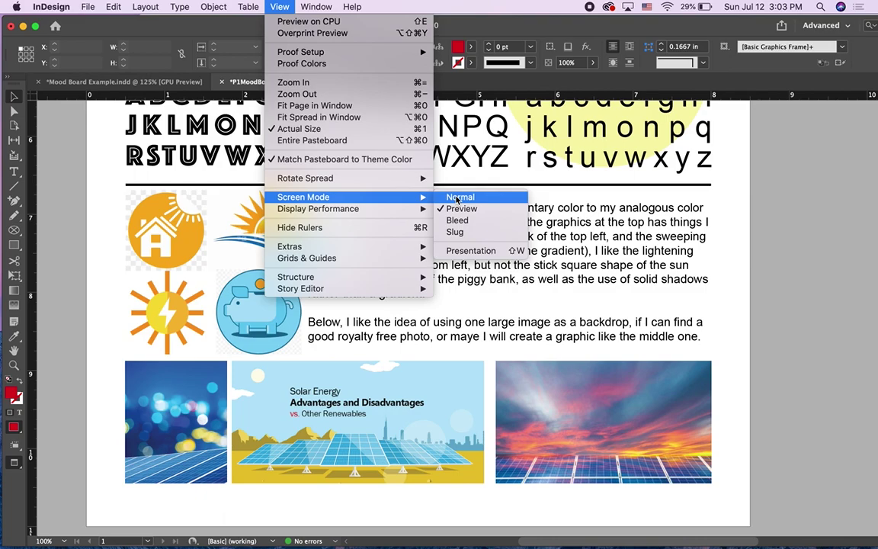
left_click(460, 197)
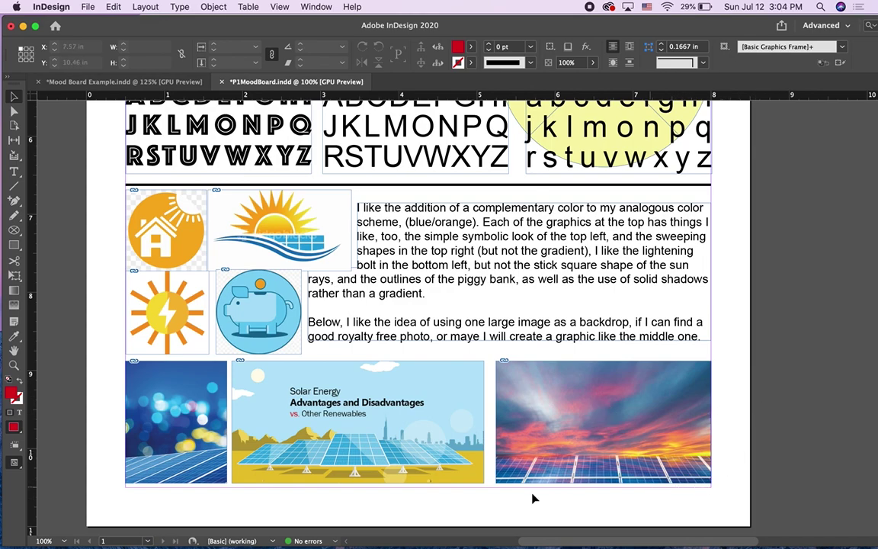
Nudge the row of three large solar images down to the bottom margin, at about Y 8.94 in
left_click_drag(84, 373, 518, 467)
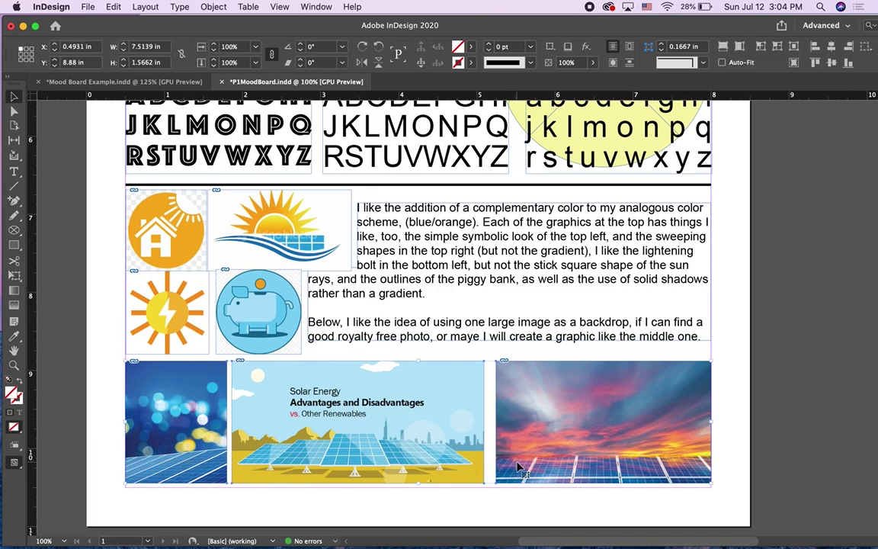
key("Down")
key("Down")
key("Down")
key("Down")
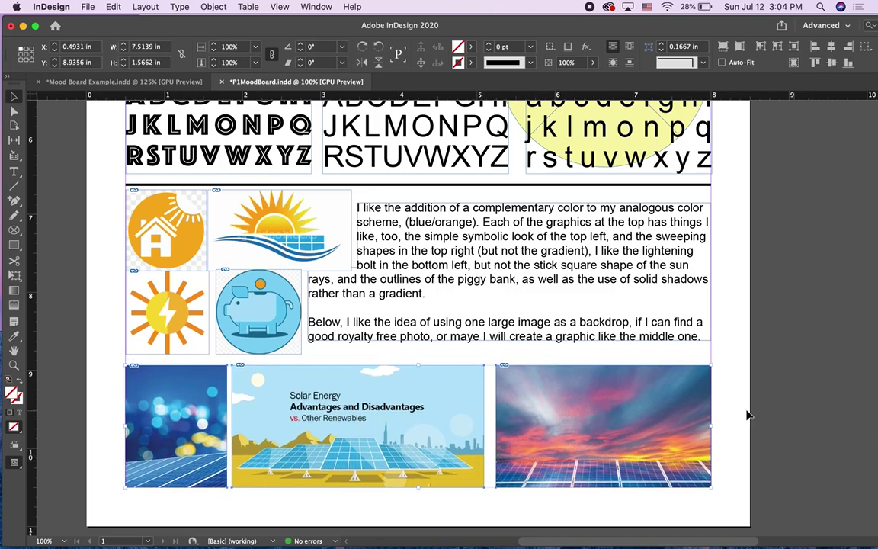
left_click(737, 414)
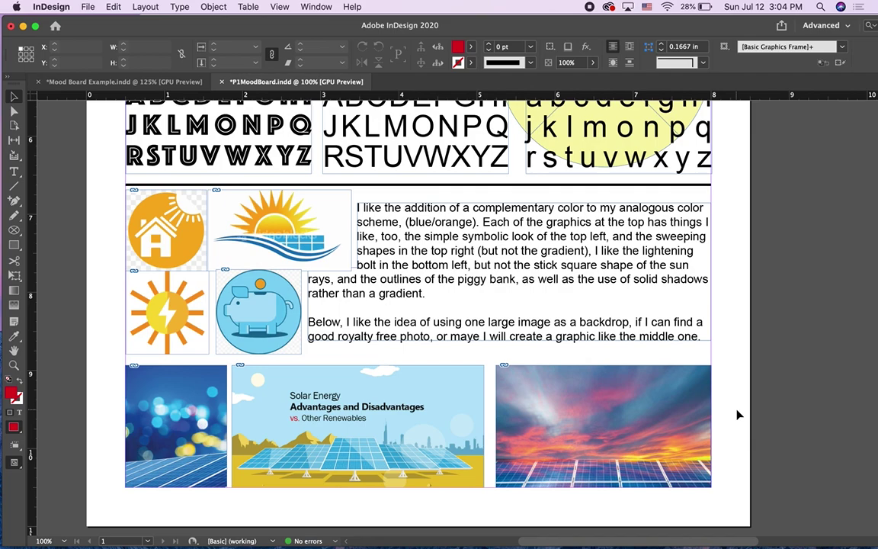
Fit the whole page in the window and compare the finished board in Preview and Normal screen modes
key("super+0")
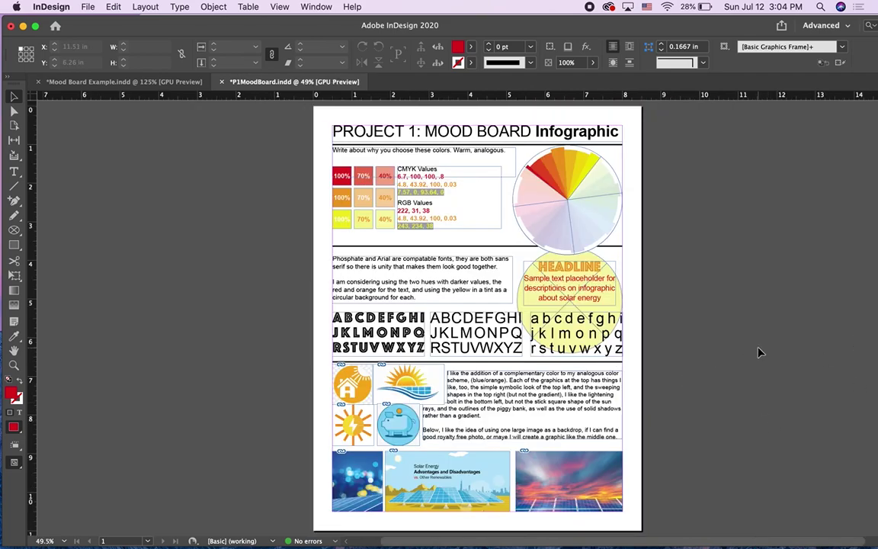
left_click(13, 97)
key("w")
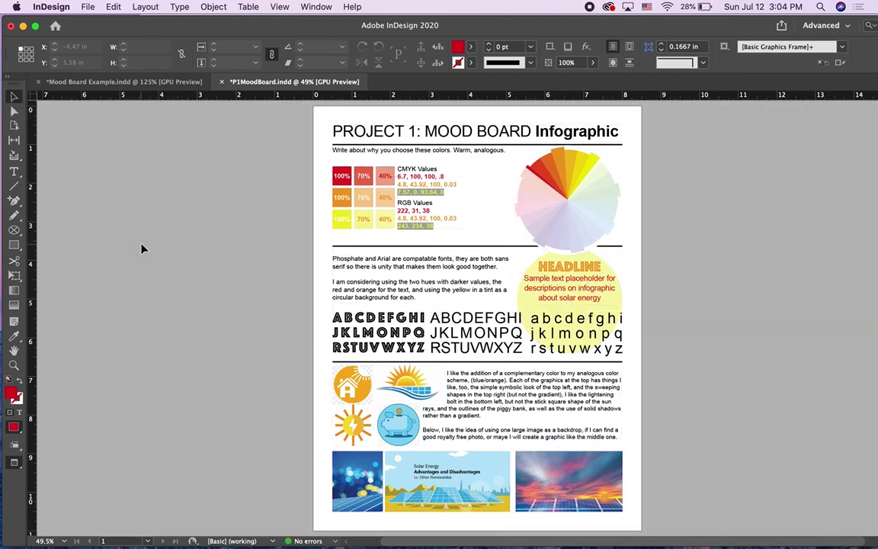
key("w")
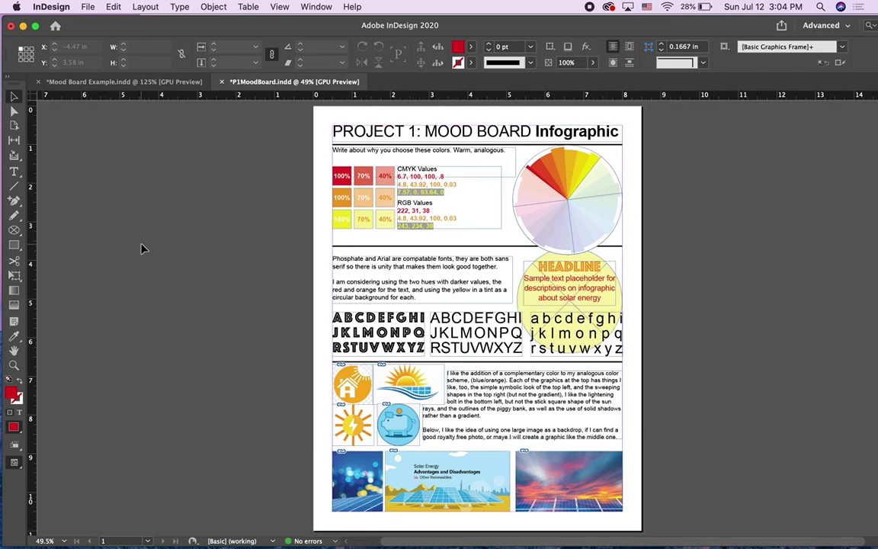
Switch to the Preview screen mode and save the document as P1MoodBoard on the Desktop, replacing the existing file
key("w")
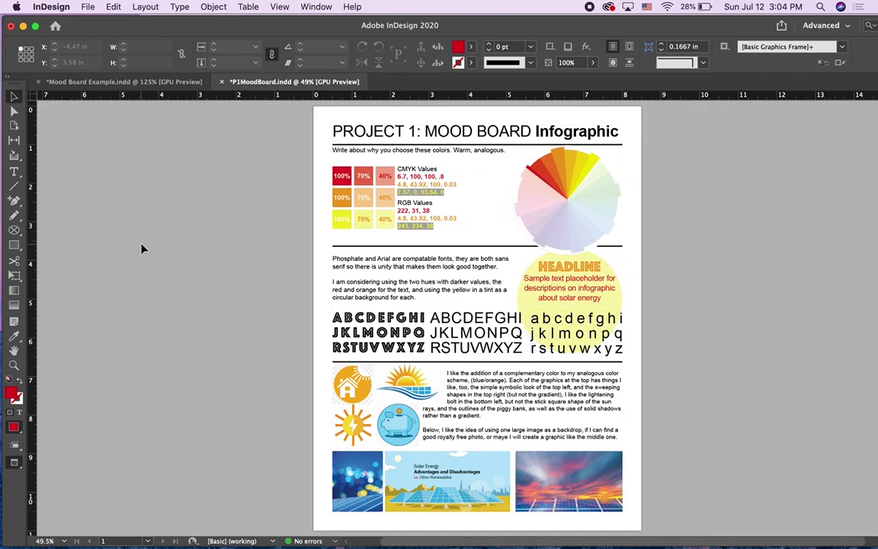
key("w")
key("w")
left_click(87, 7)
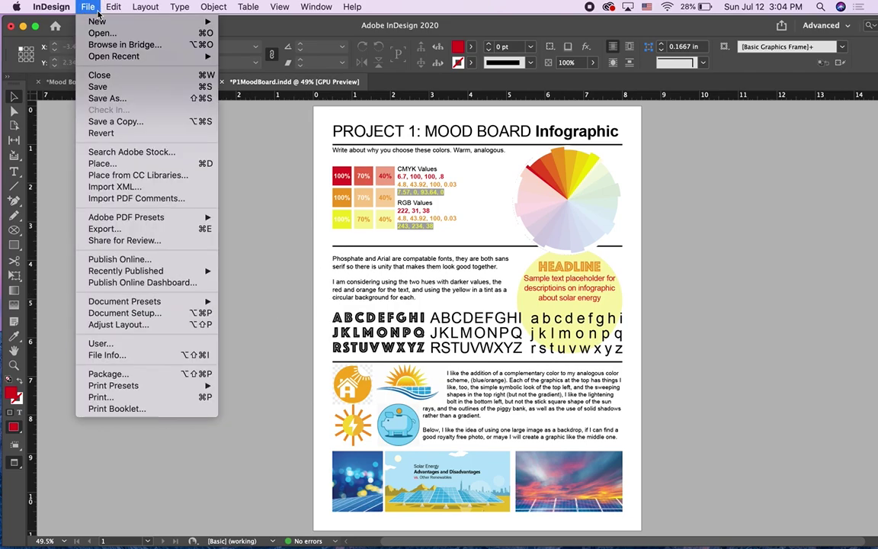
left_click(101, 99)
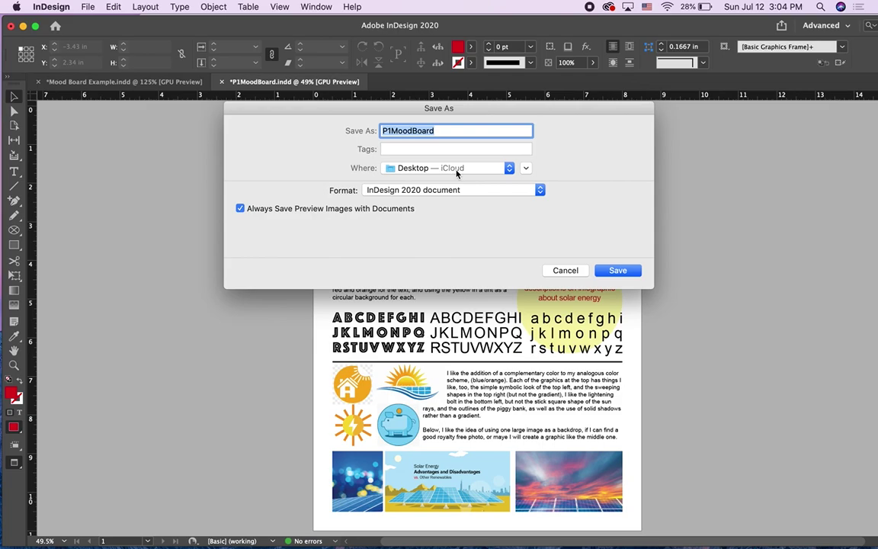
left_click(635, 273)
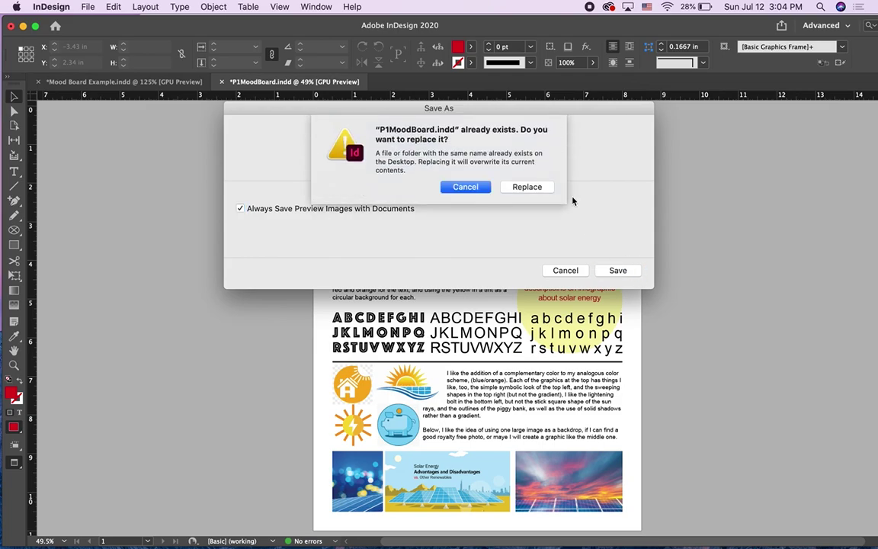
left_click(538, 185)
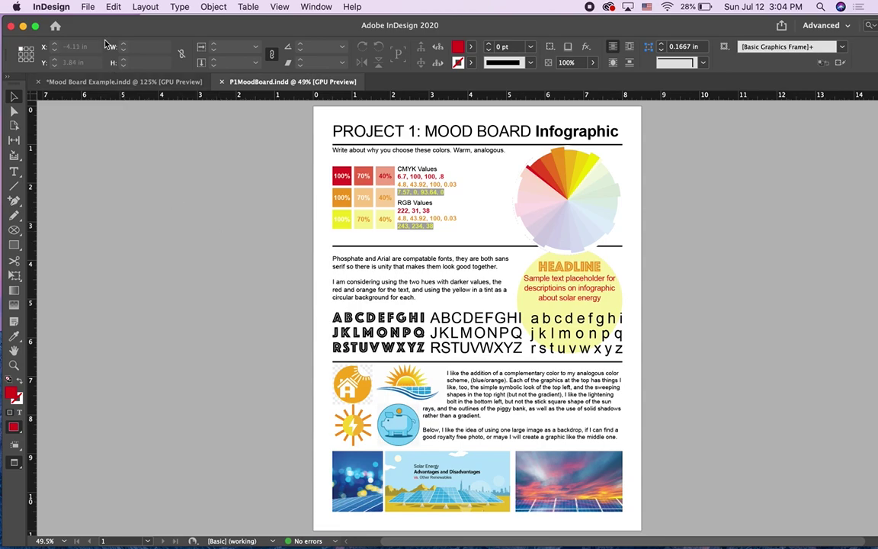
Publish P1MoodBoard online as a new document with all pages exported as single, and copy its share URL
left_click(88, 7)
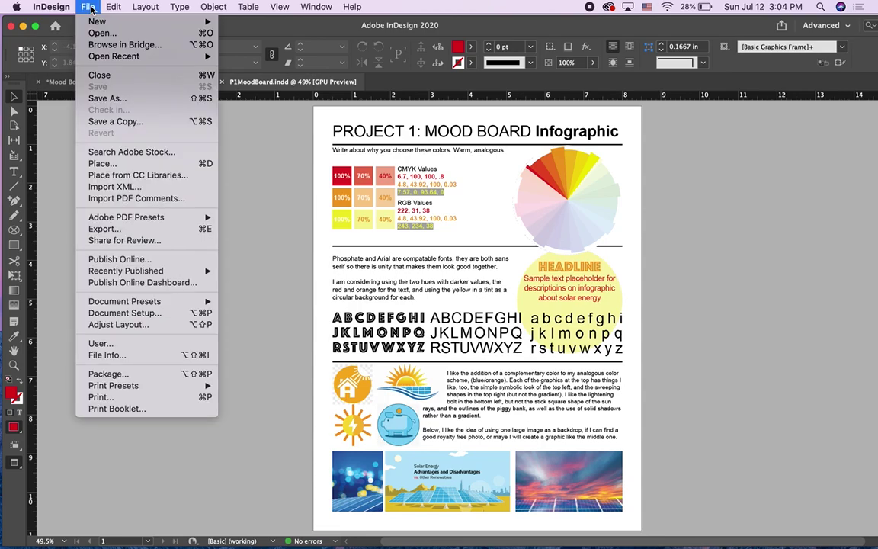
mouse_move(128, 271)
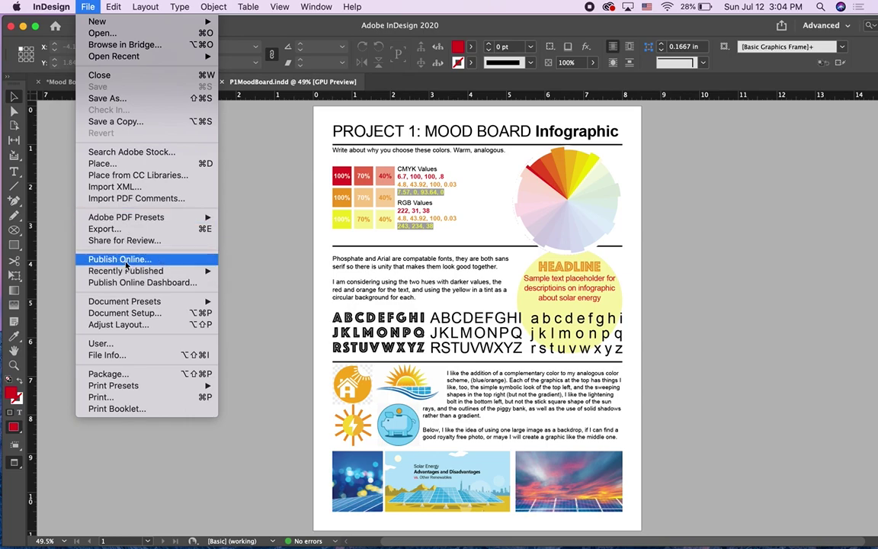
left_click(122, 260)
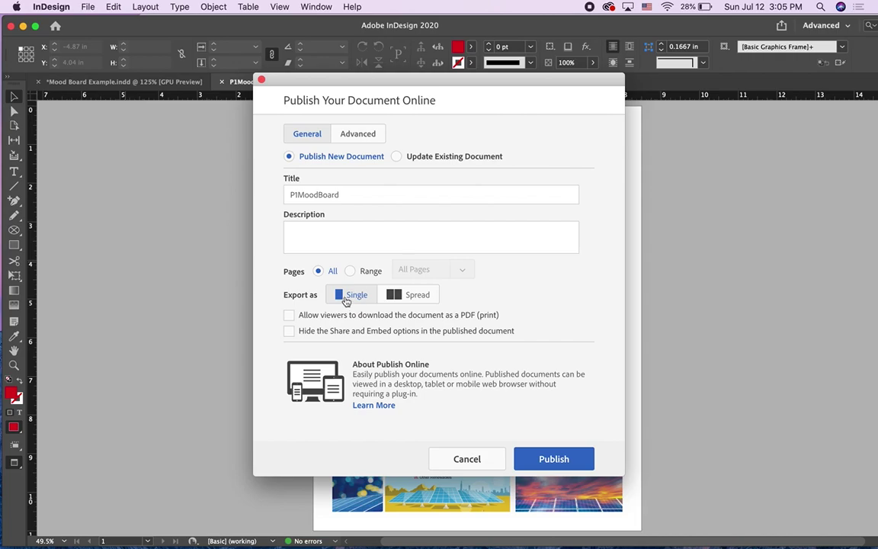
left_click(554, 459)
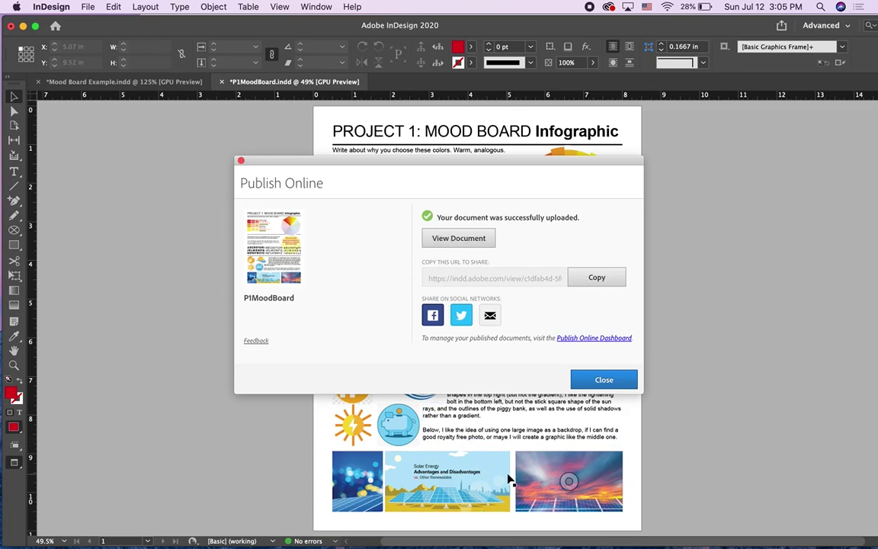
left_click(605, 280)
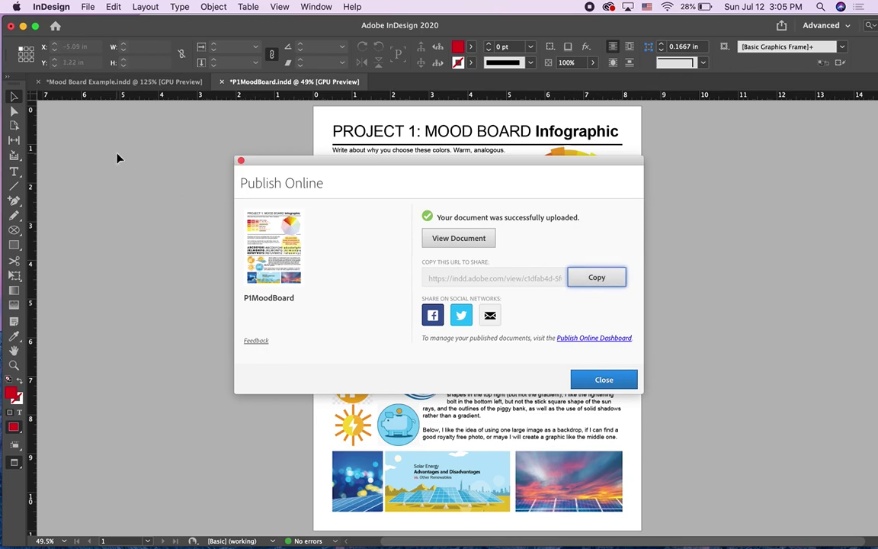
left_click(602, 380)
Draw a text frame about 3.24 by 1.48 in on the pasteboard beside the page and paste the copied URL into it
left_click(55, 127)
left_click(14, 172)
left_click_drag(161, 193, 287, 250)
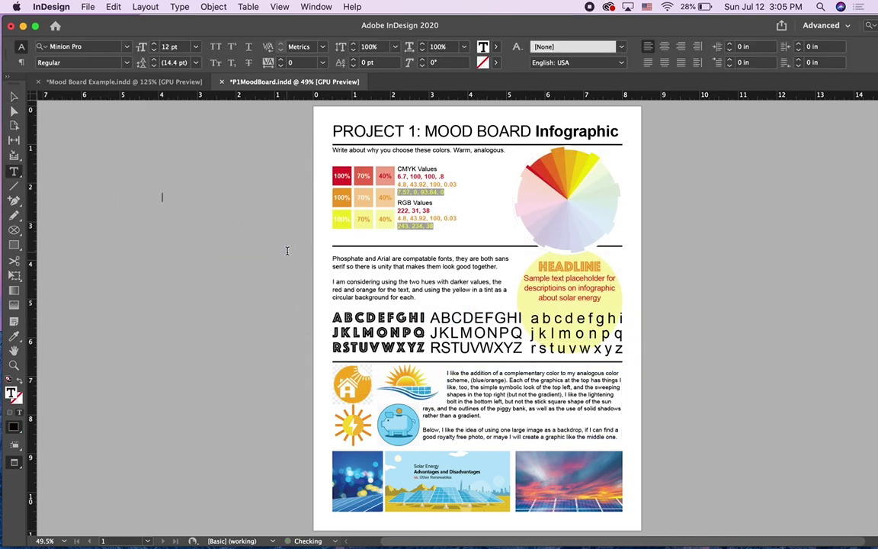
key("super+shift+c")
left_click(13, 98)
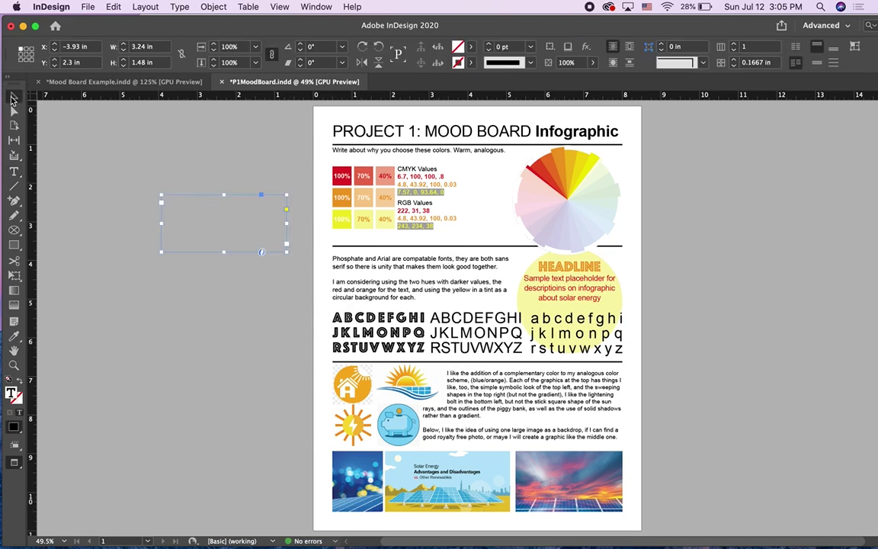
key("super+v")
Examine the pasted URL and the neighbouring typeface section up close, and fit the whole page in the window
key("super+equal")
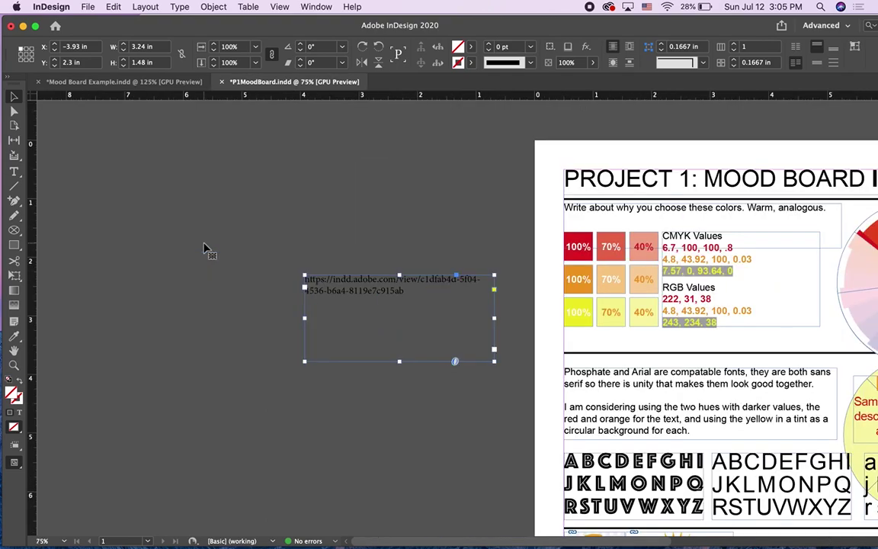
key("super+equal")
key("super+equal")
key("super+equal")
key("super+equal")
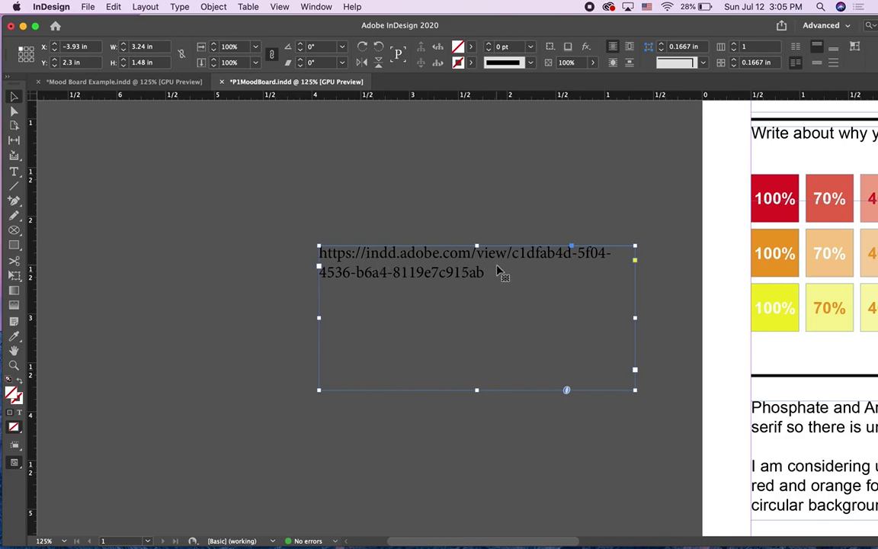
scroll(495, 285, "down", 5)
scroll(495, 286, "right", 8)
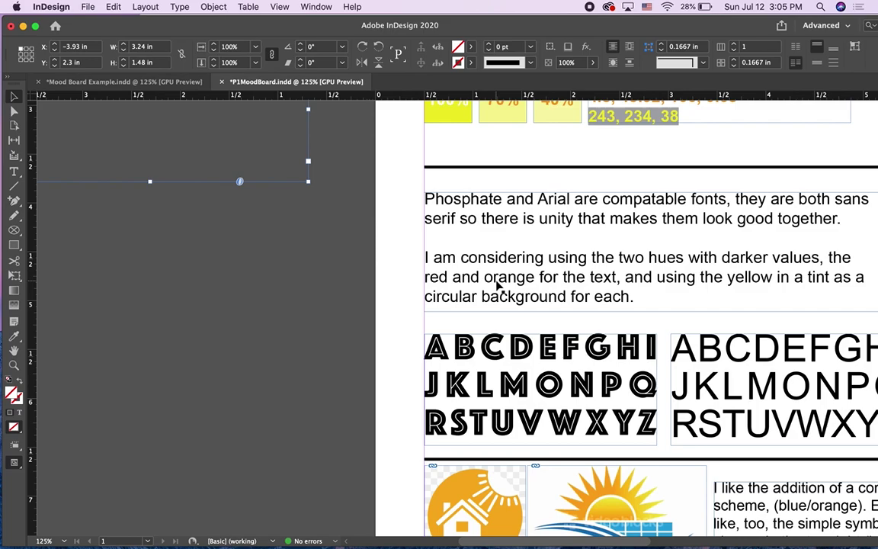
key("super+0")
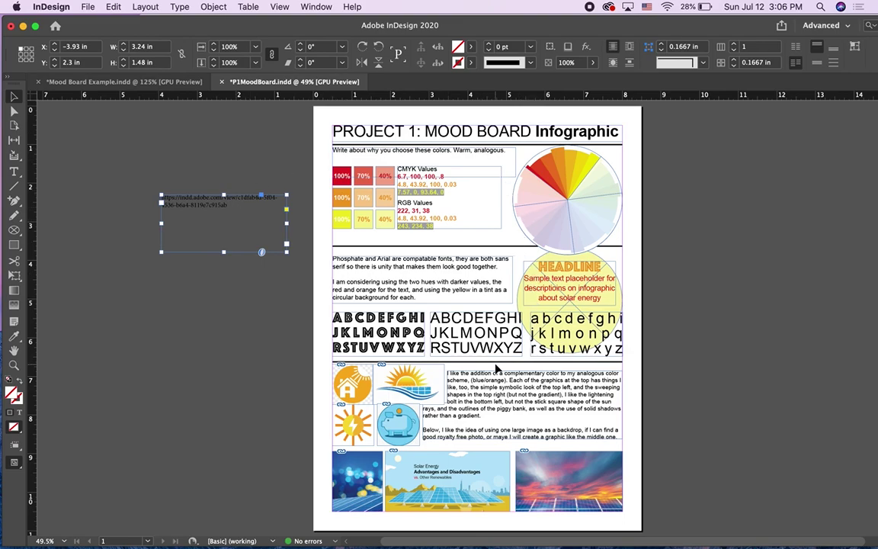
Export all pages to the Desktop as the JPEG P1MoodBoard with High quality, 72 ppi and RGB color
left_click(86, 7)
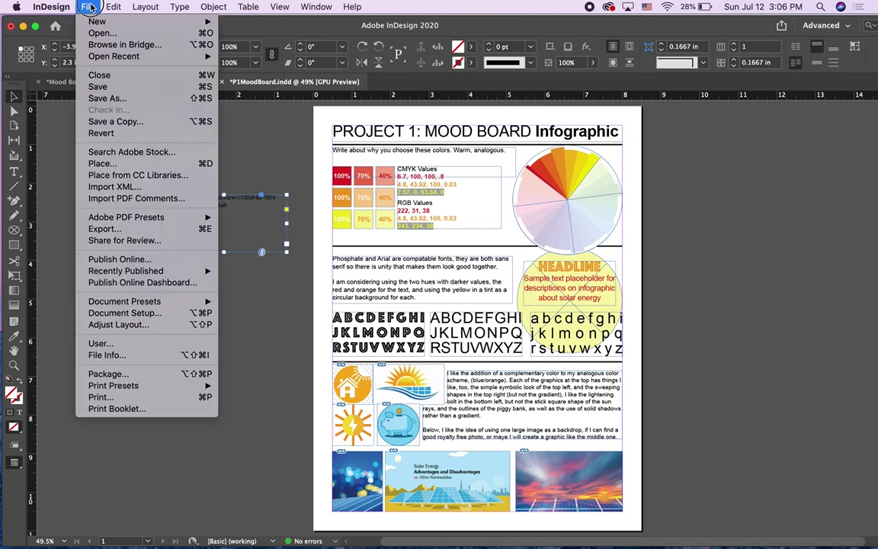
key("Escape")
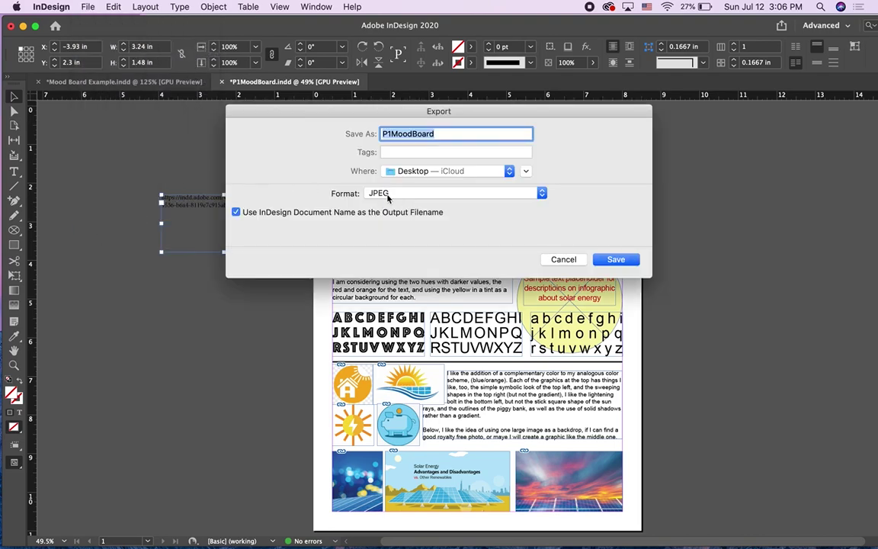
left_click(385, 193)
left_click(416, 194)
left_click(615, 260)
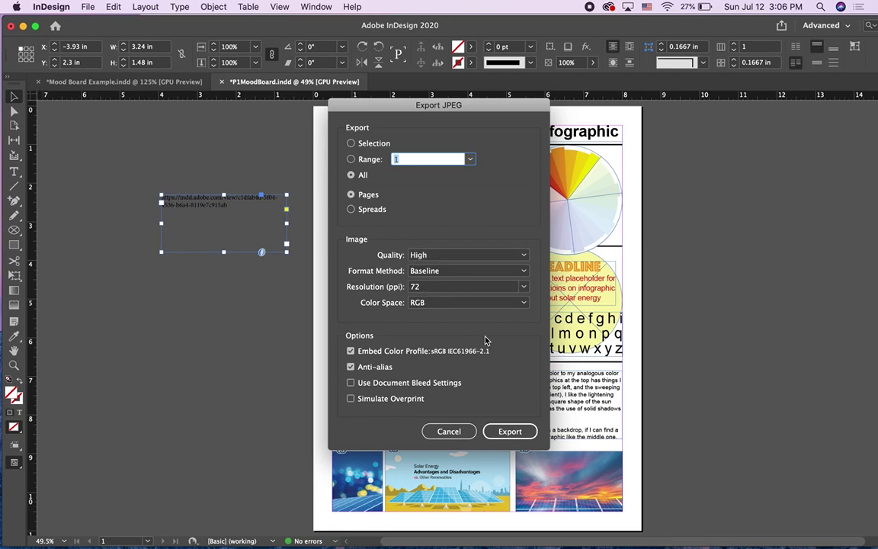
left_click(513, 431)
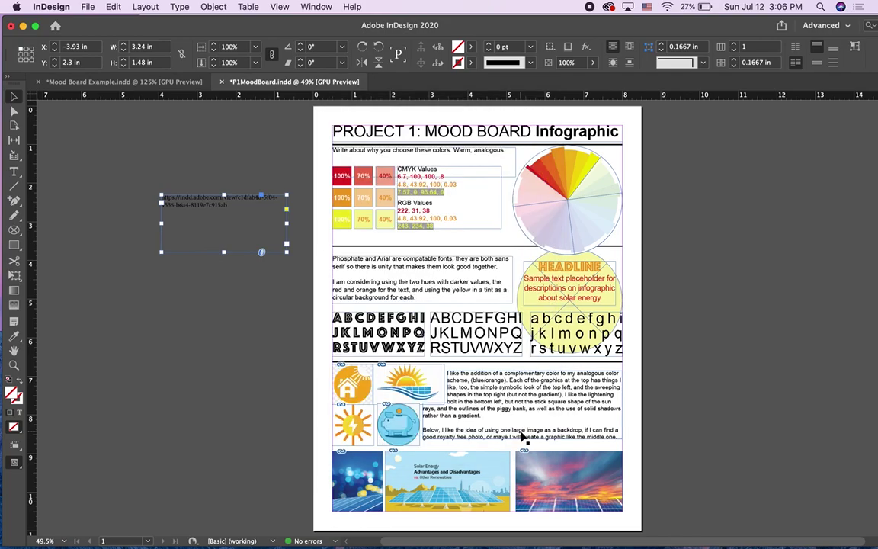